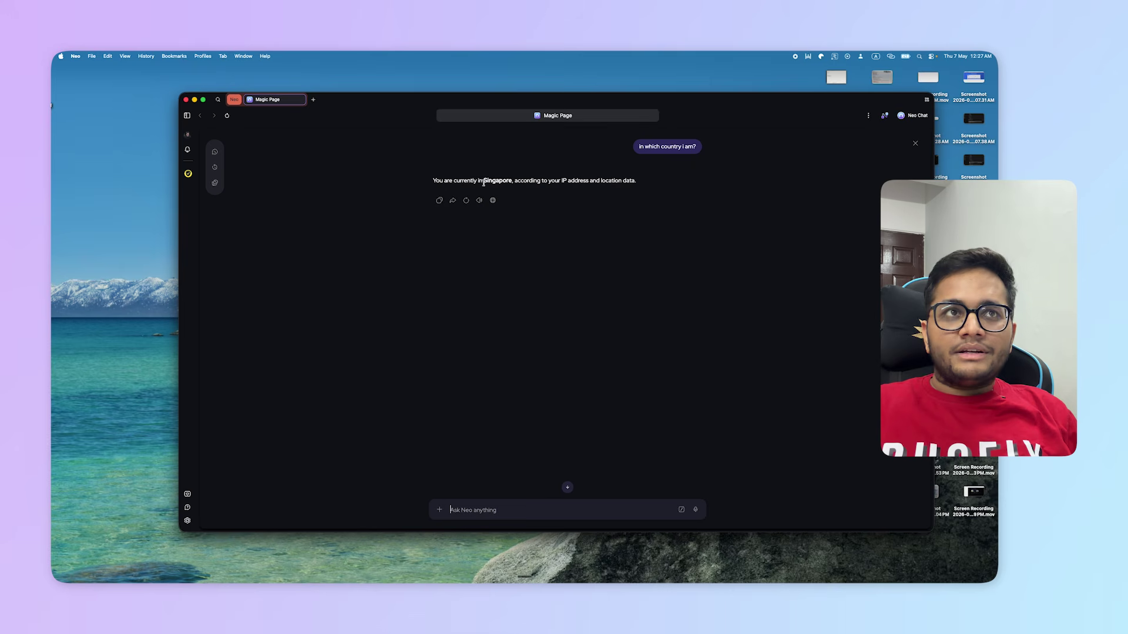
pyautogui.click(551, 182)
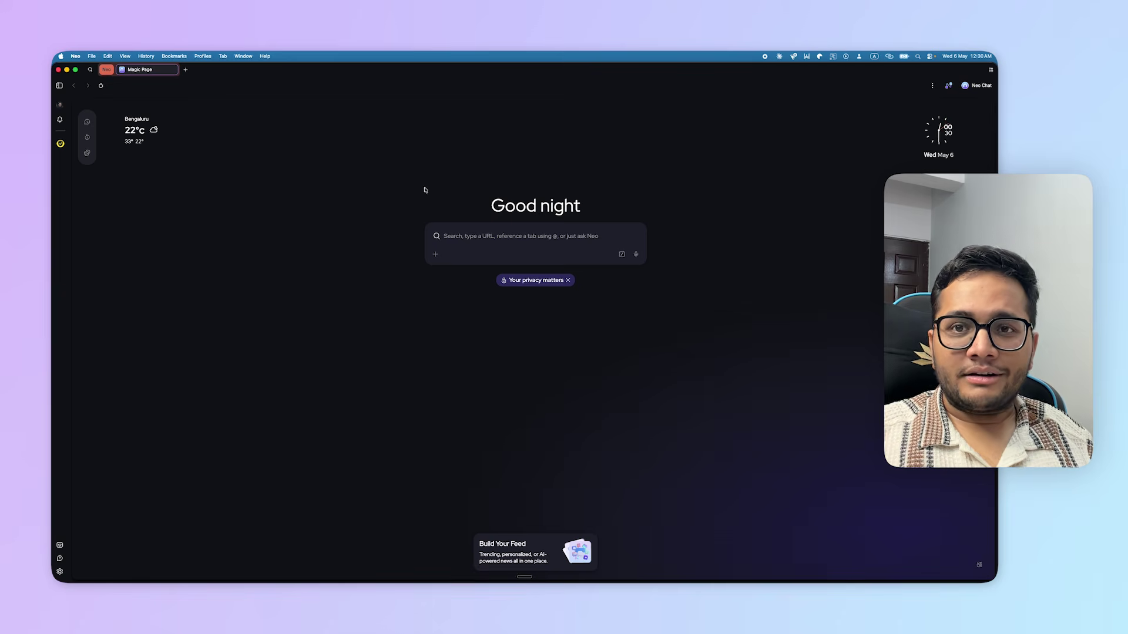
# Enable Anti-Fingerprinting in the browser's security settings, highlight its description, and close the settings.
pyautogui.click(60, 573)
pyautogui.click(593, 172)
pyautogui.scroll(-3, 578, 336)
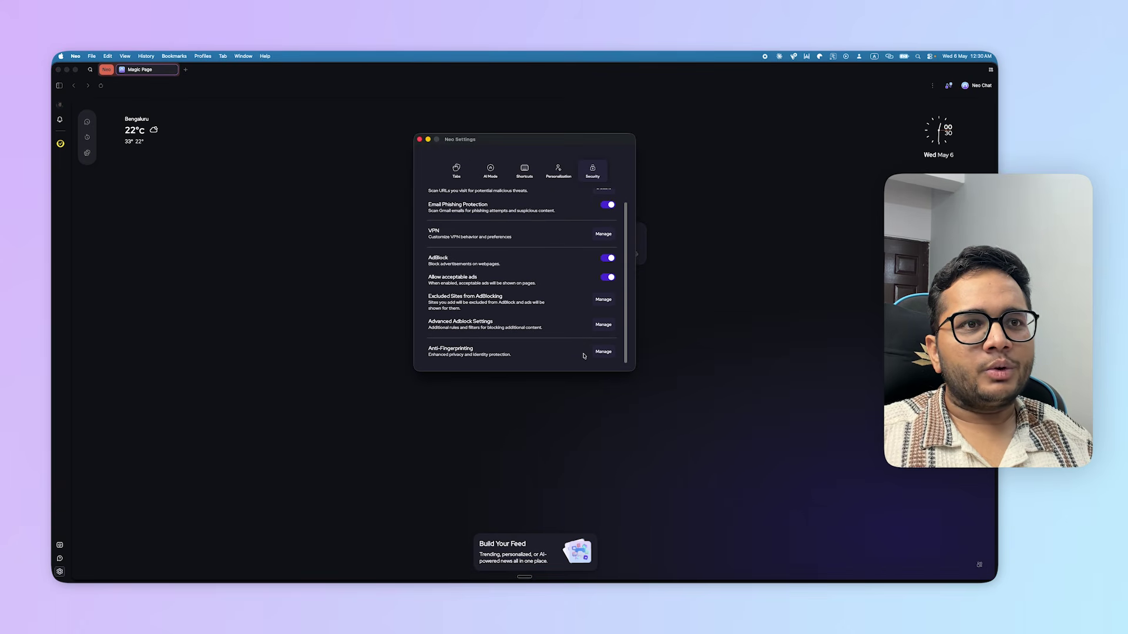
pyautogui.click(603, 352)
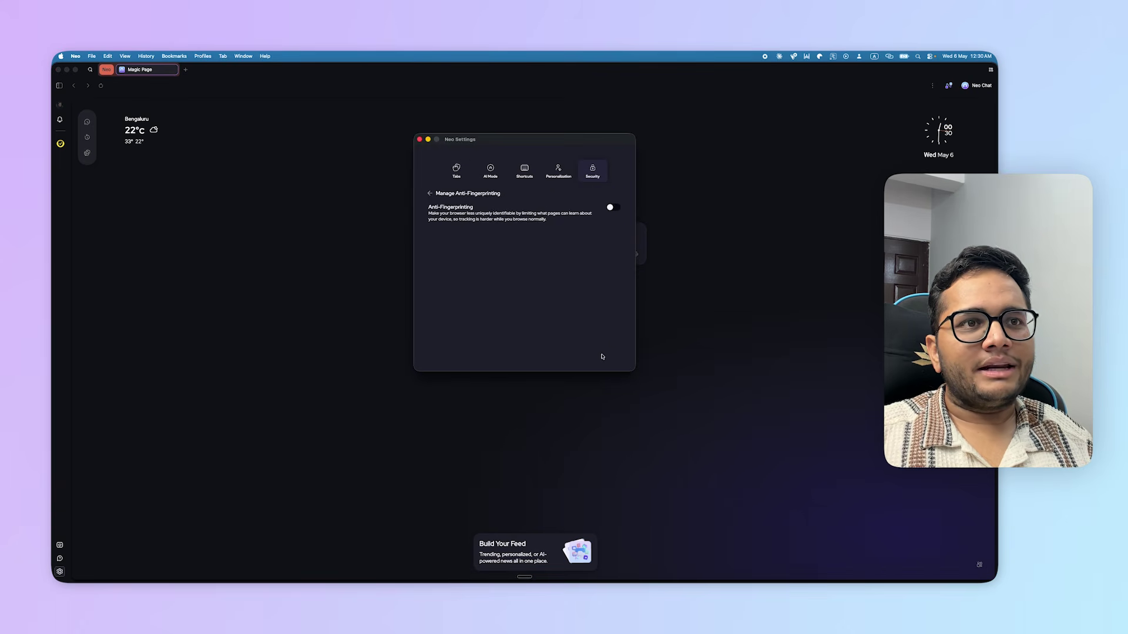
pyautogui.click(612, 209)
pyautogui.moveTo(425, 217); pyautogui.dragTo(551, 221)
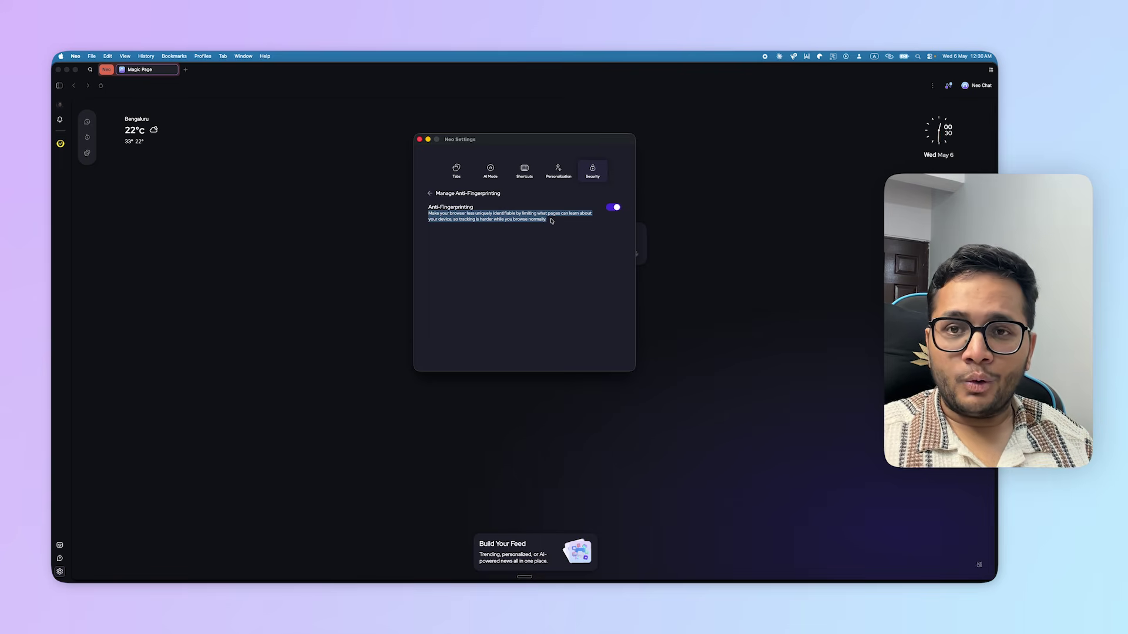
pyautogui.click(420, 140)
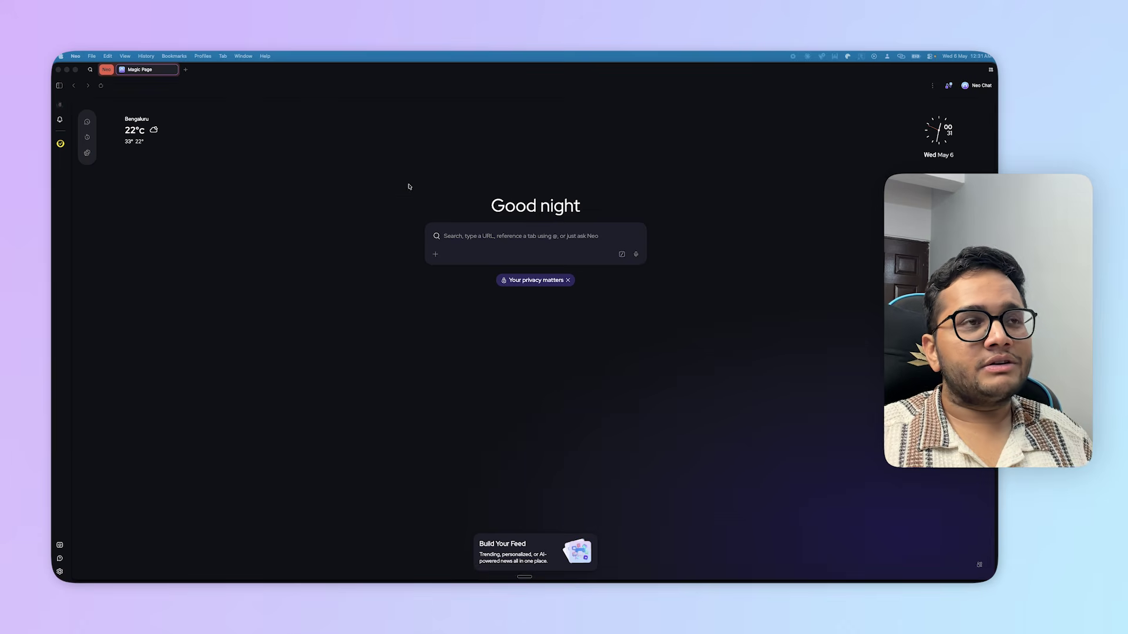
# Choose Smart as the Magic Box mode in the AI Mode settings and return to the start page.
pyautogui.click(508, 238)
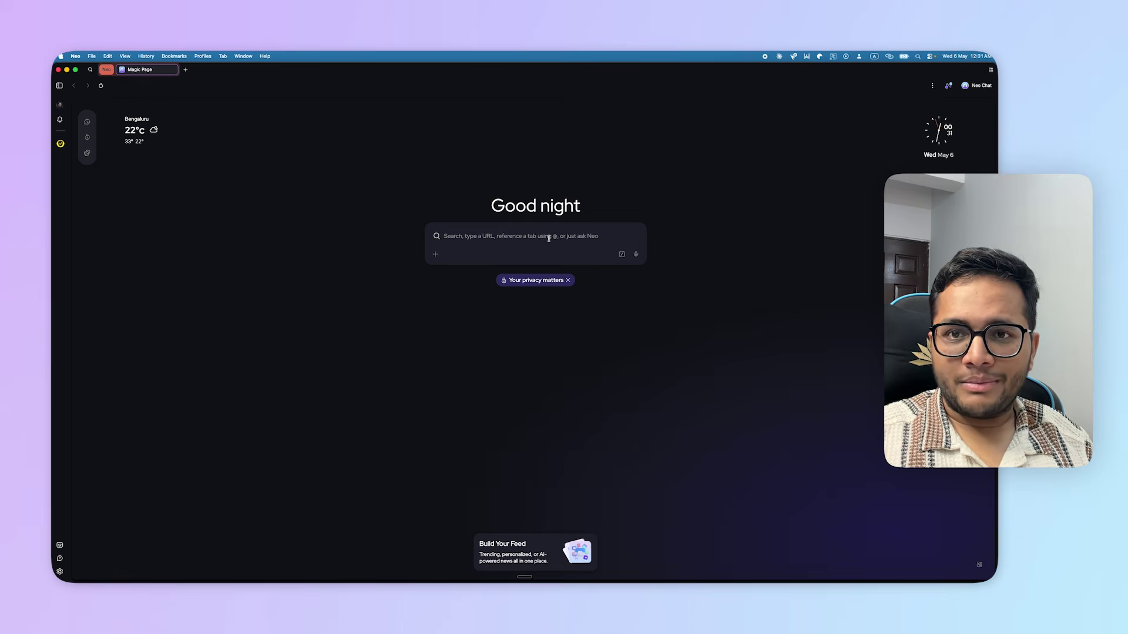
pyautogui.click(60, 572)
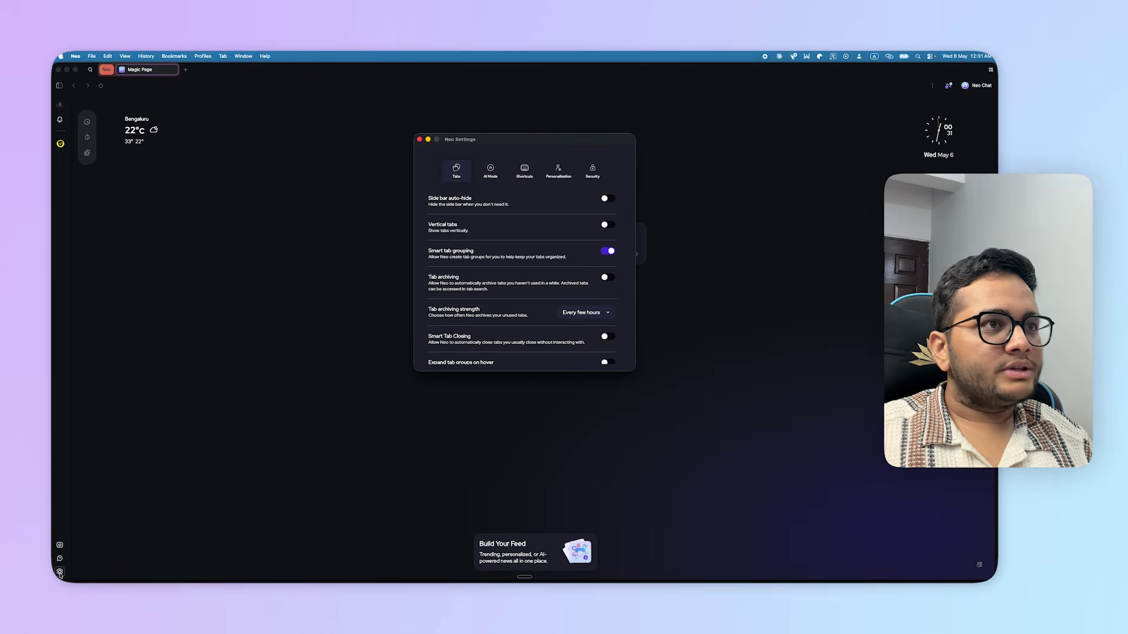
pyautogui.click(490, 171)
pyautogui.click(596, 235)
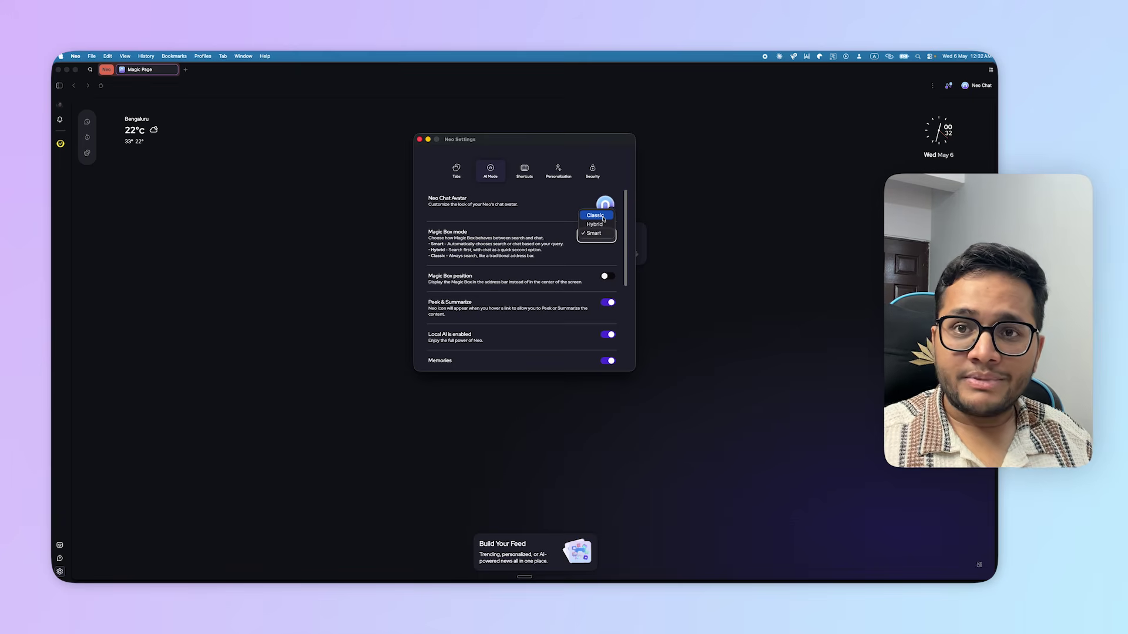
pyautogui.click(595, 234)
pyautogui.click(741, 246)
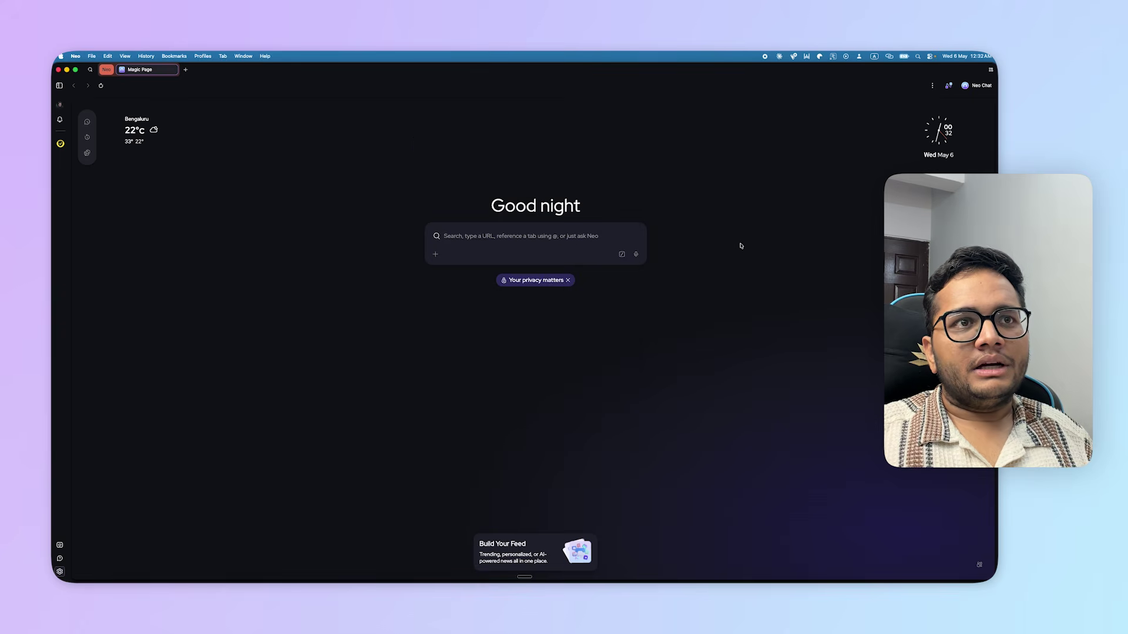
# Ask Neo "What is the best laptop for gaming in 2026?" from the start page.
pyautogui.click(558, 236)
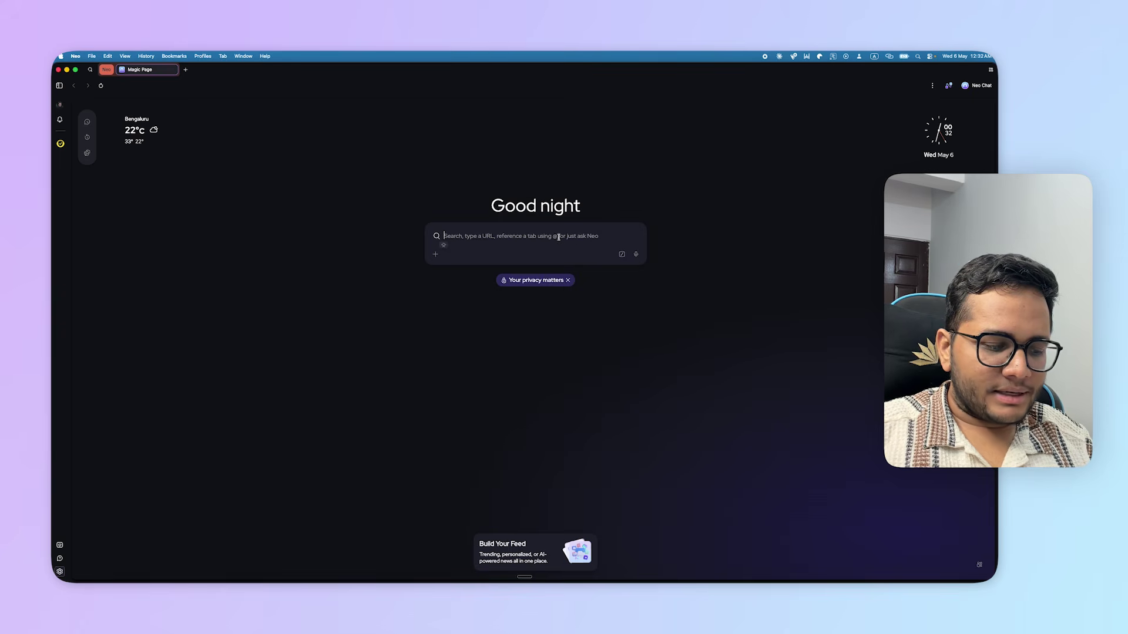
pyautogui.write('What is the')
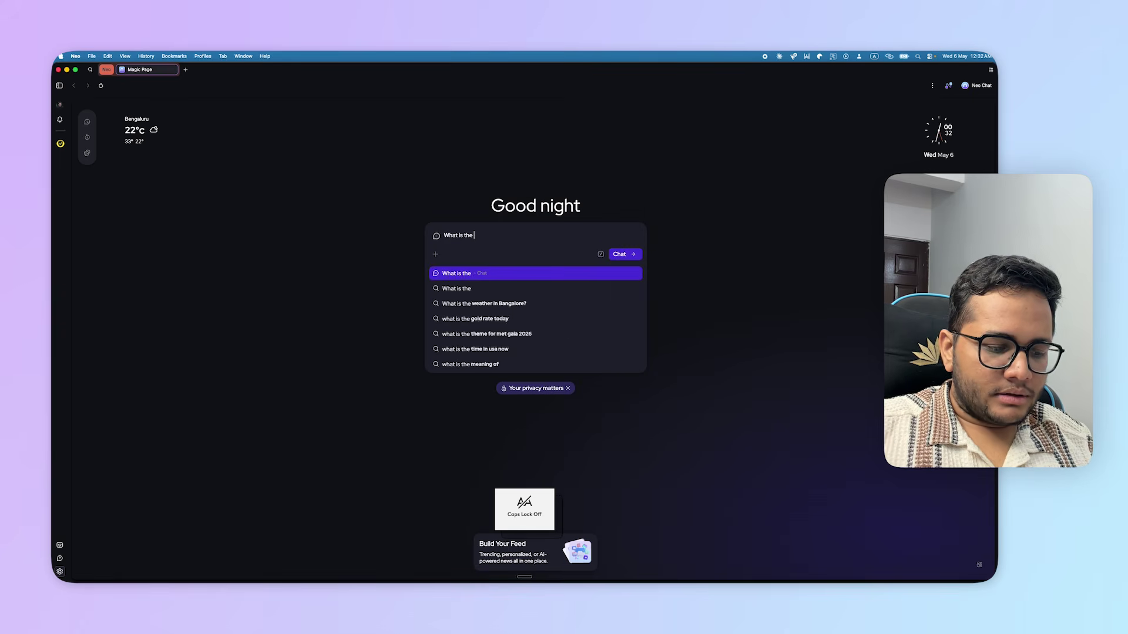
pyautogui.write(' best lap')
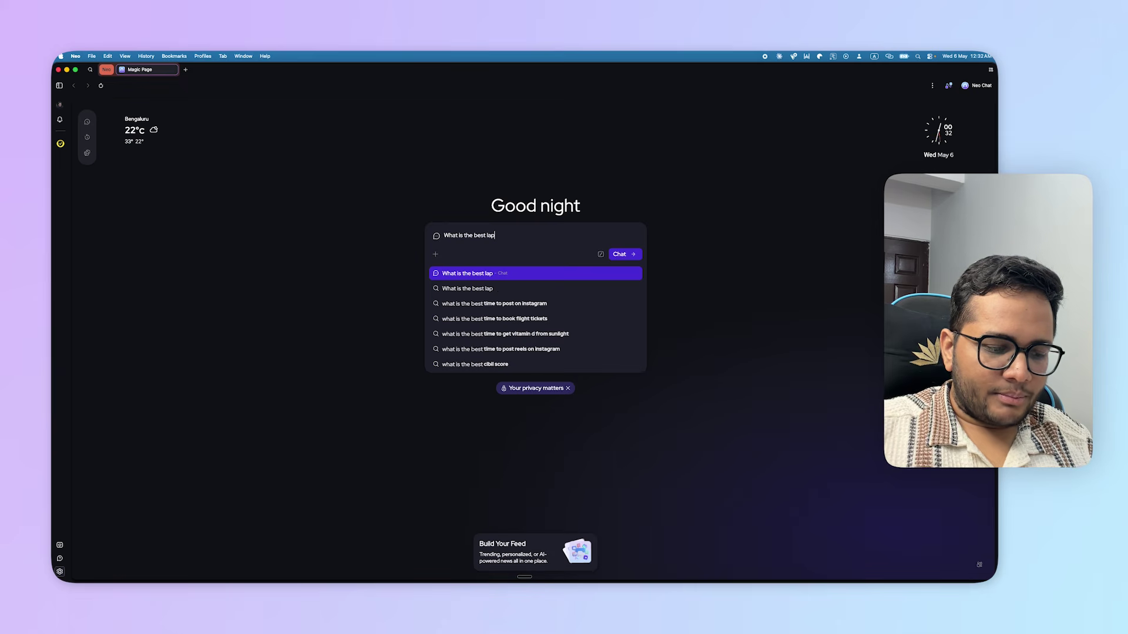
pyautogui.write('top for ga')
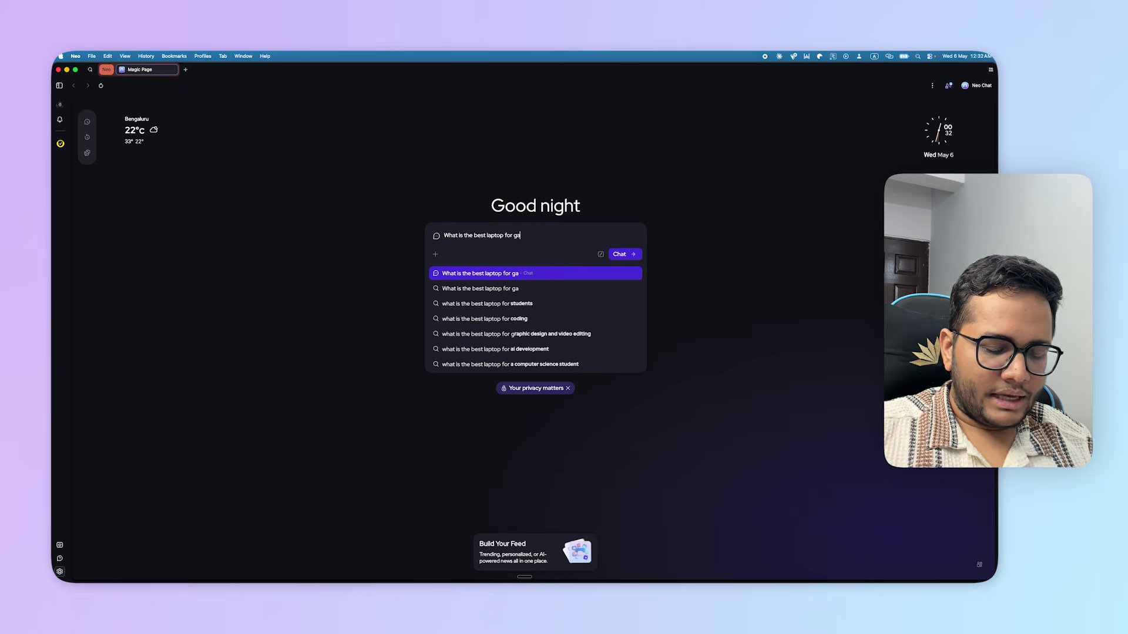
pyautogui.write('ming 2026')
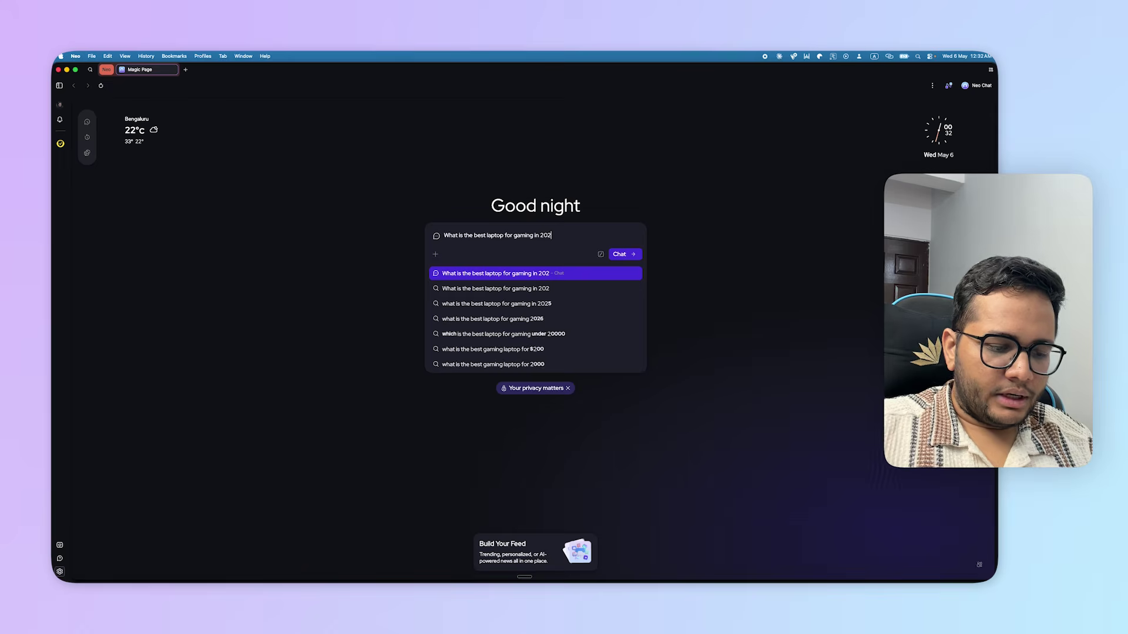
pyautogui.press('Return')
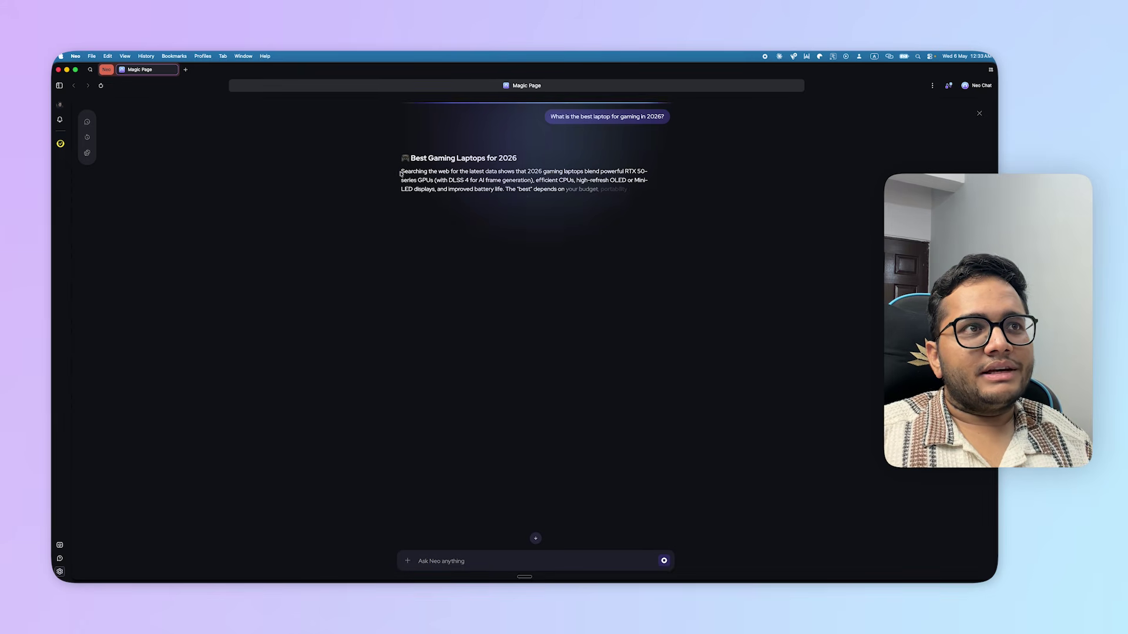
# Read the introduction and key buying factors of the gaming laptop answer, and stop its generation.
pyautogui.moveTo(400, 172); pyautogui.dragTo(626, 173)
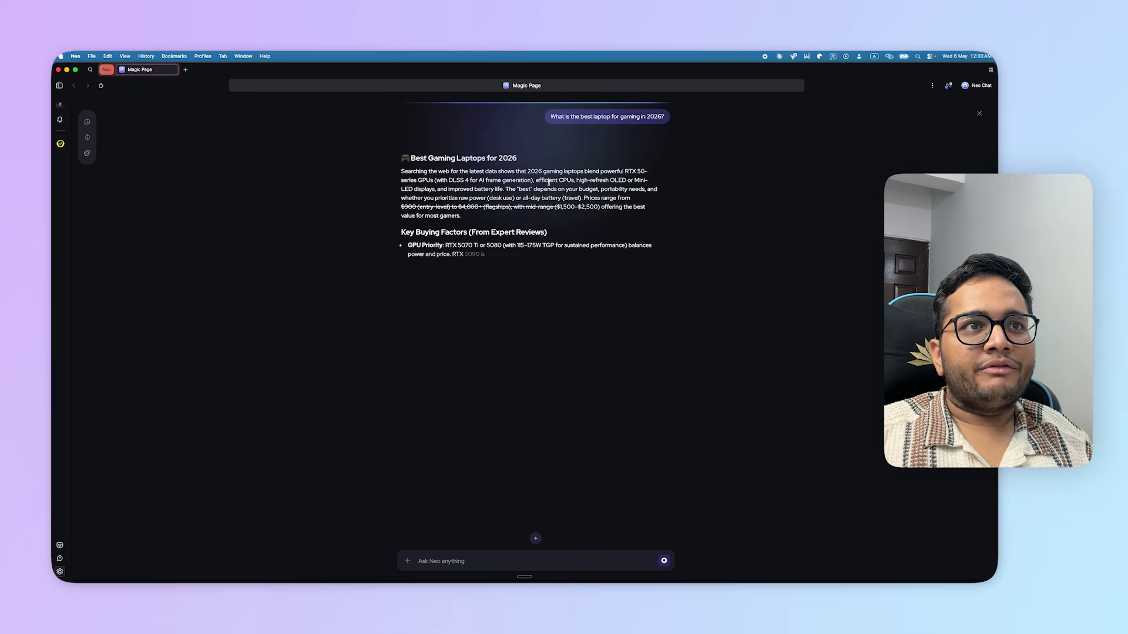
pyautogui.moveTo(548, 180); pyautogui.dragTo(662, 180)
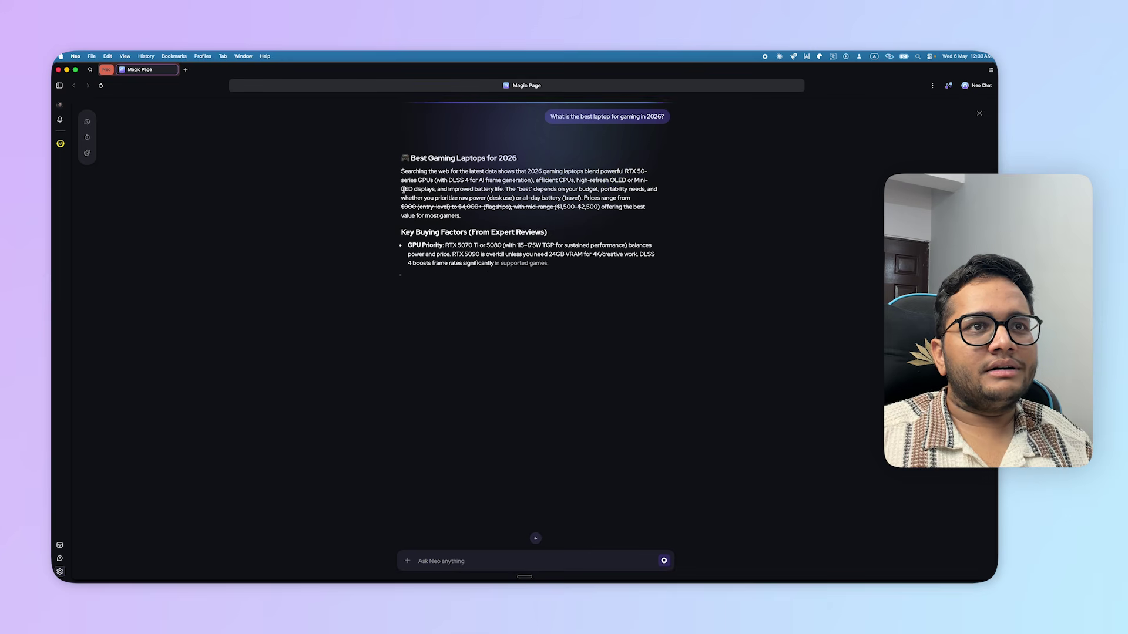
pyautogui.moveTo(405, 190); pyautogui.dragTo(477, 195)
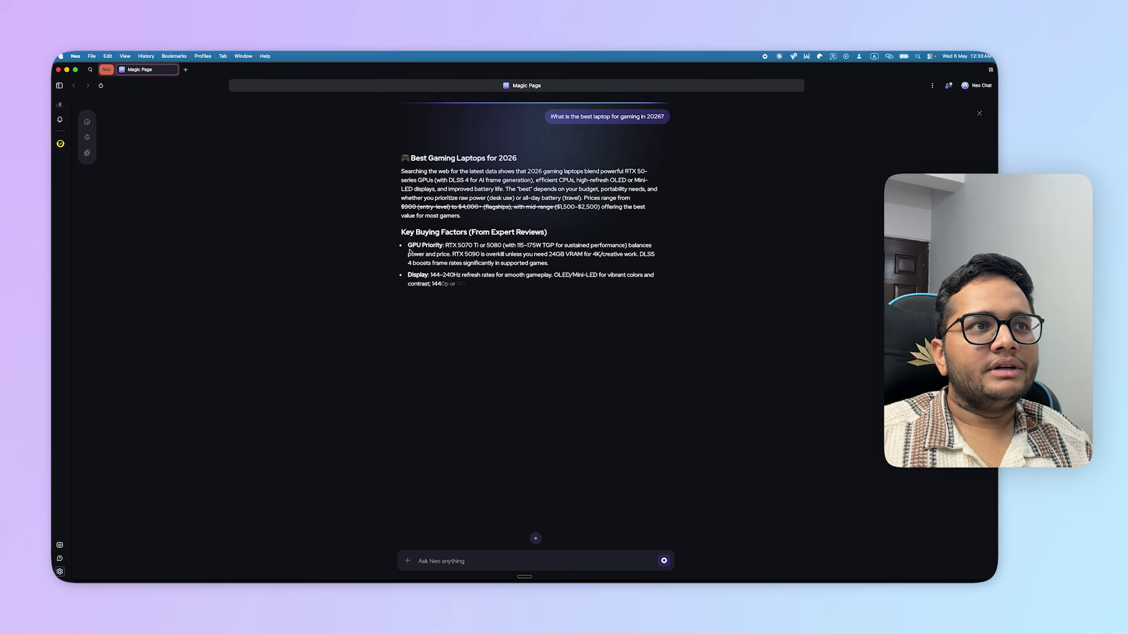
pyautogui.moveTo(402, 232); pyautogui.dragTo(532, 245)
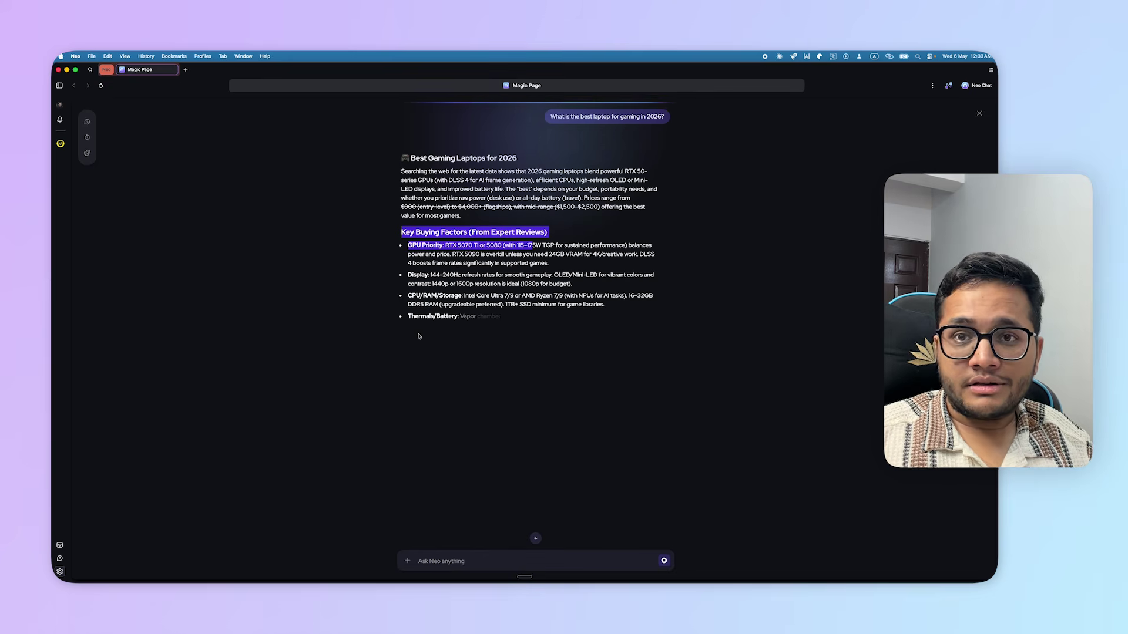
pyautogui.click(664, 561)
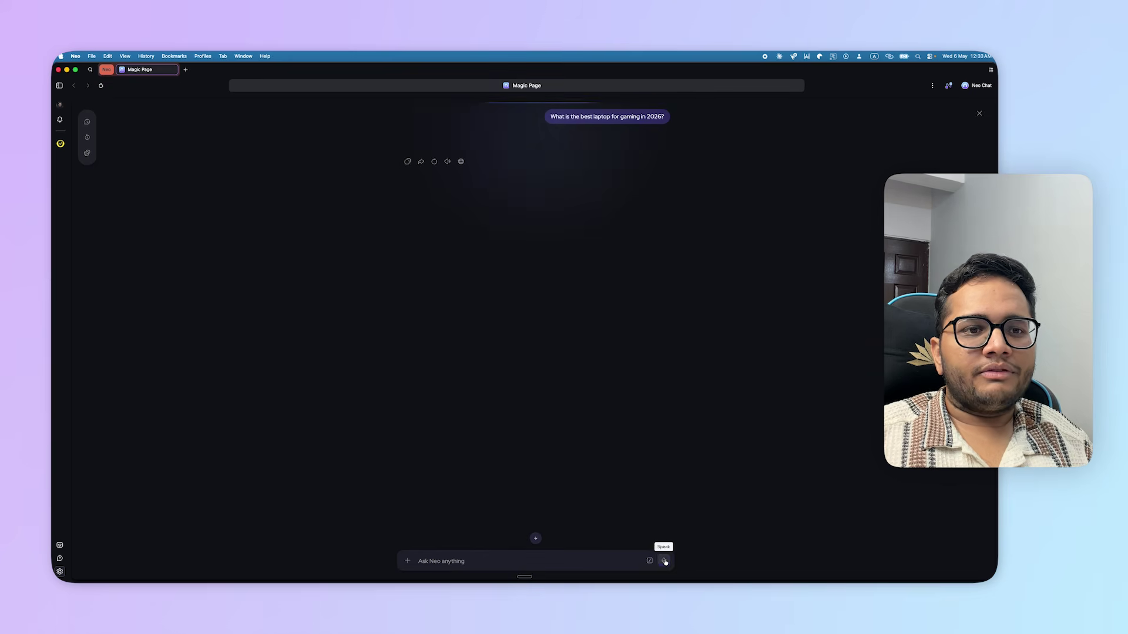
# Search the web for "ai app builders" in a new browser tab.
pyautogui.press('super+t')
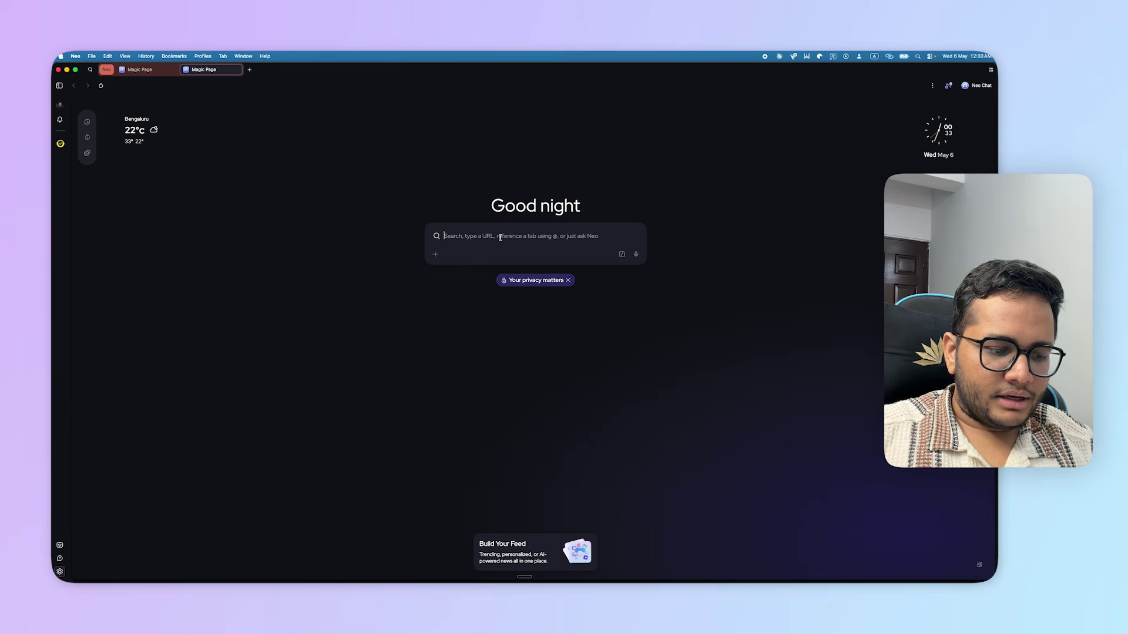
pyautogui.write('ai')
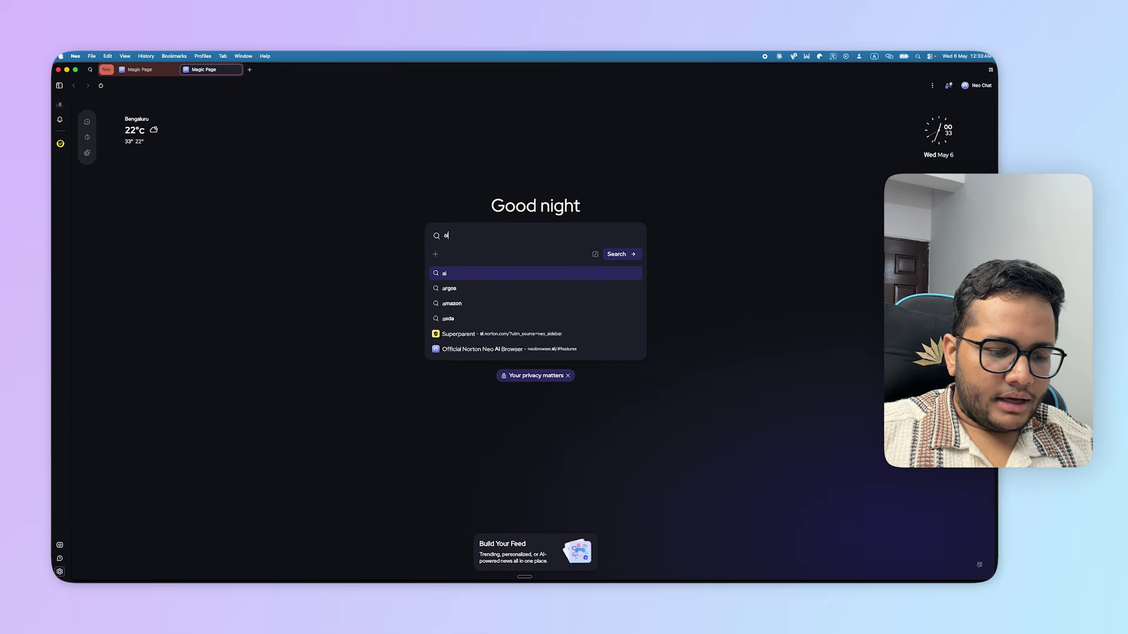
pyautogui.write(' app builders')
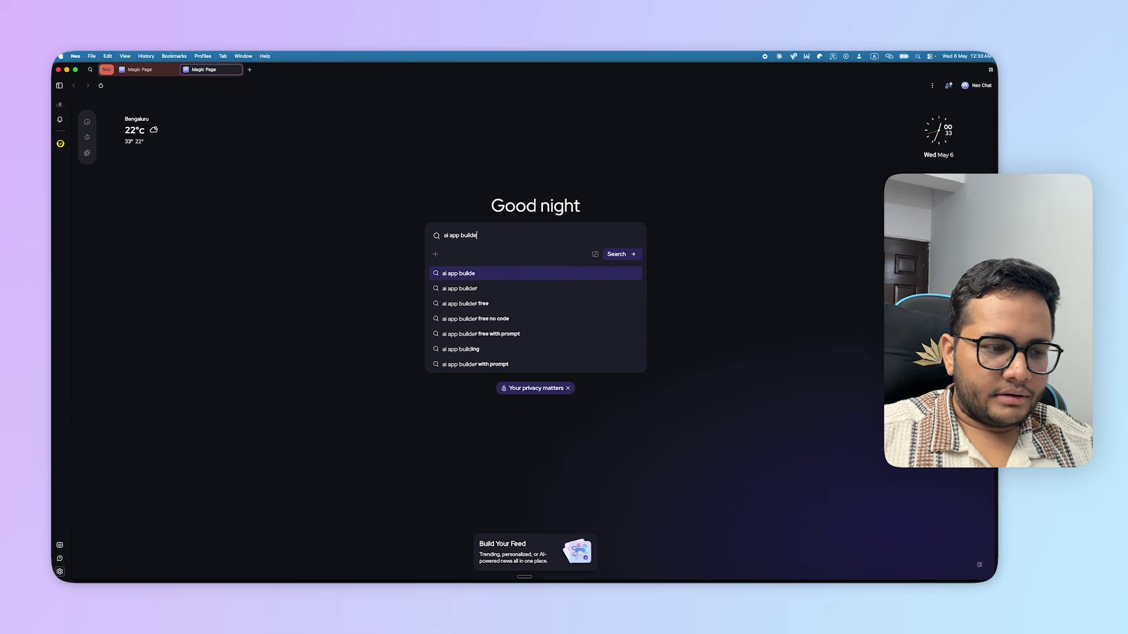
pyautogui.press('Return')
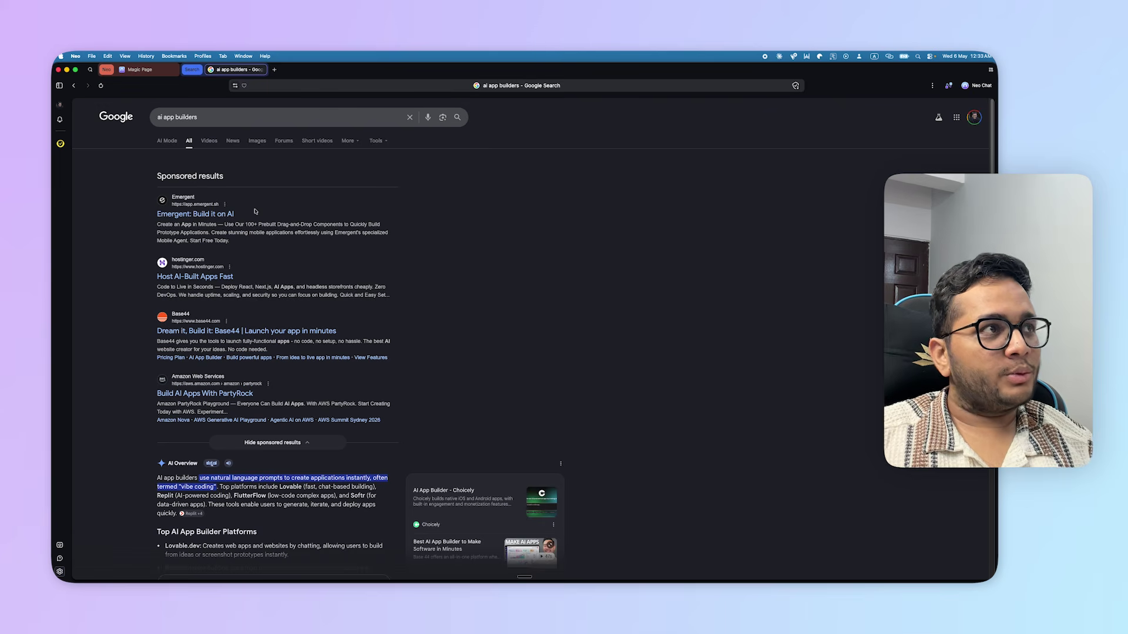
# Go back to the start page and open app.emergent.sh/landing/v1/ in the same tab.
pyautogui.click(73, 85)
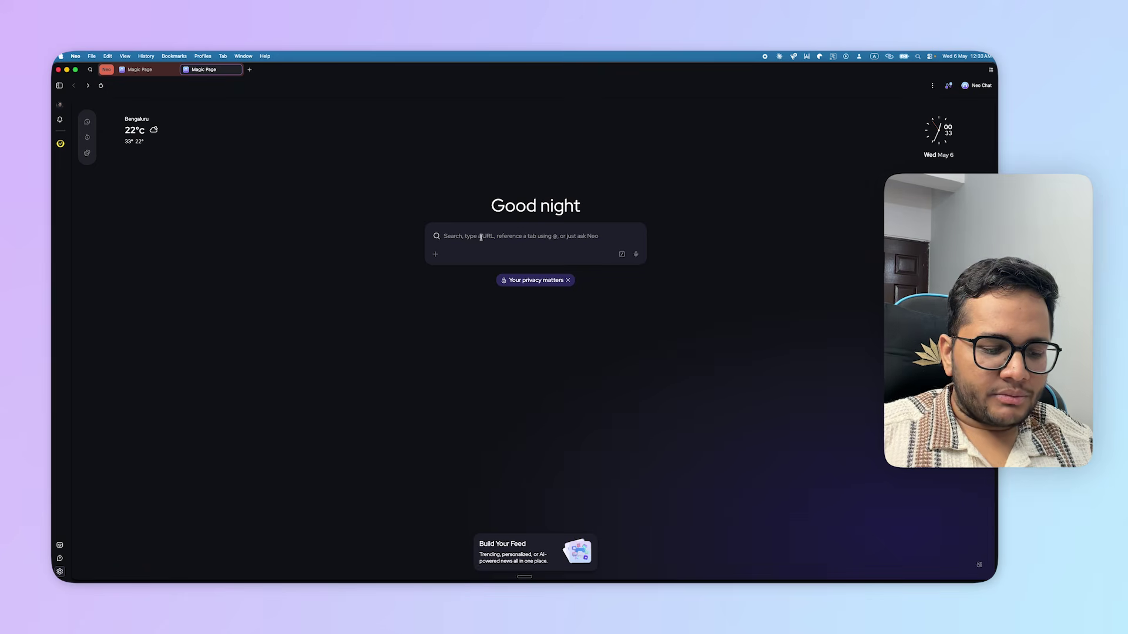
pyautogui.write('emergent.s')
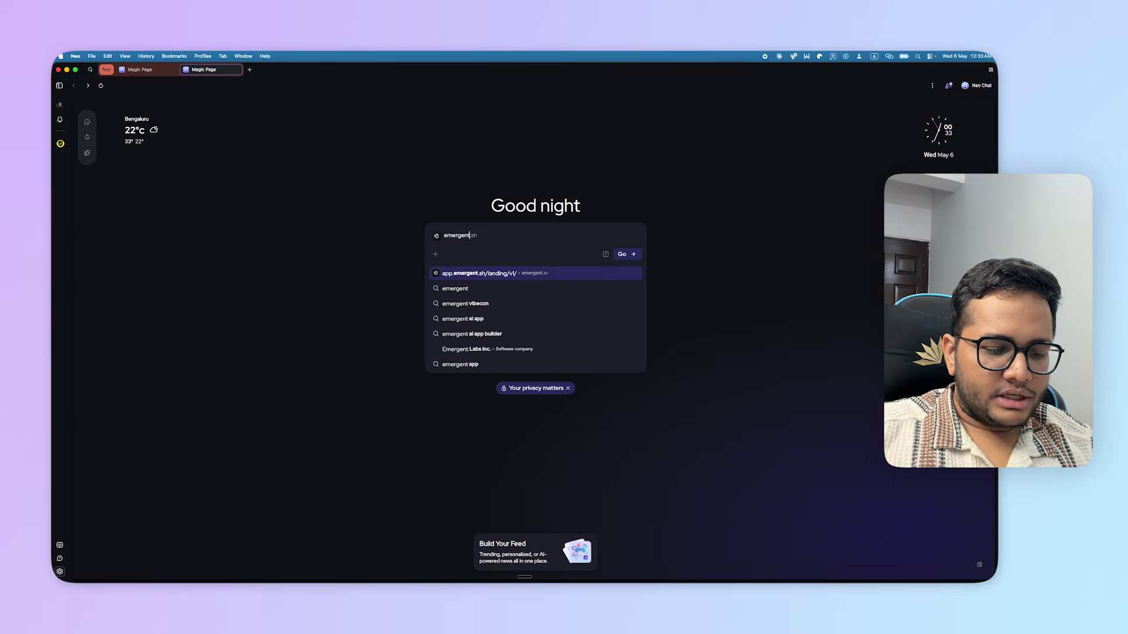
pyautogui.write('h/landing/v1/')
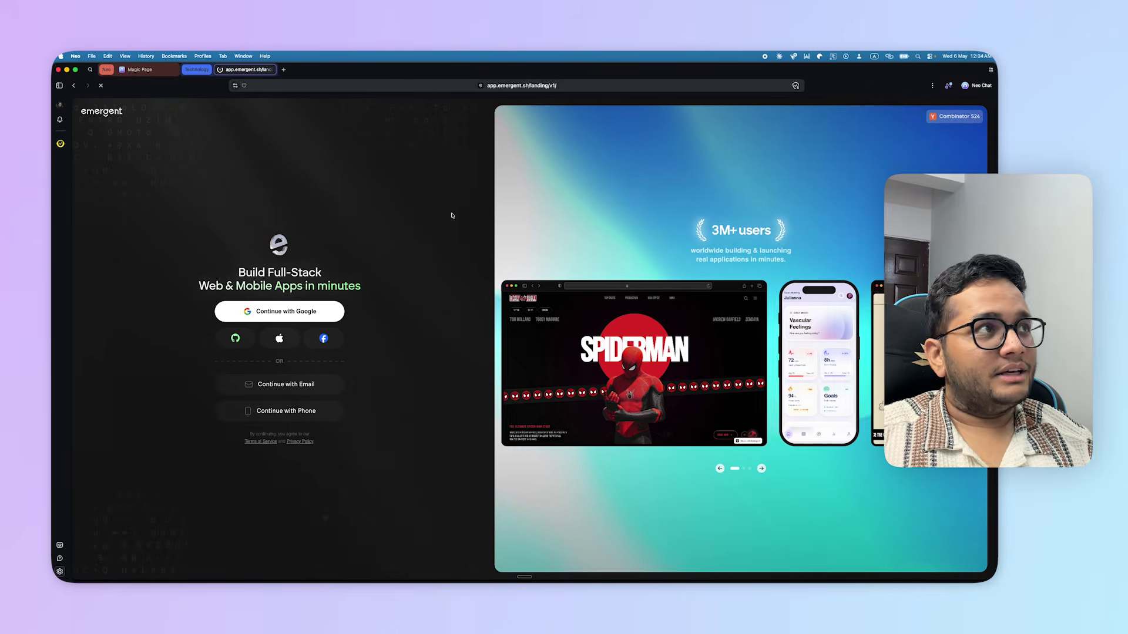
# Return to the start page and examine the response modes offered for the search box.
pyautogui.press('super+t')
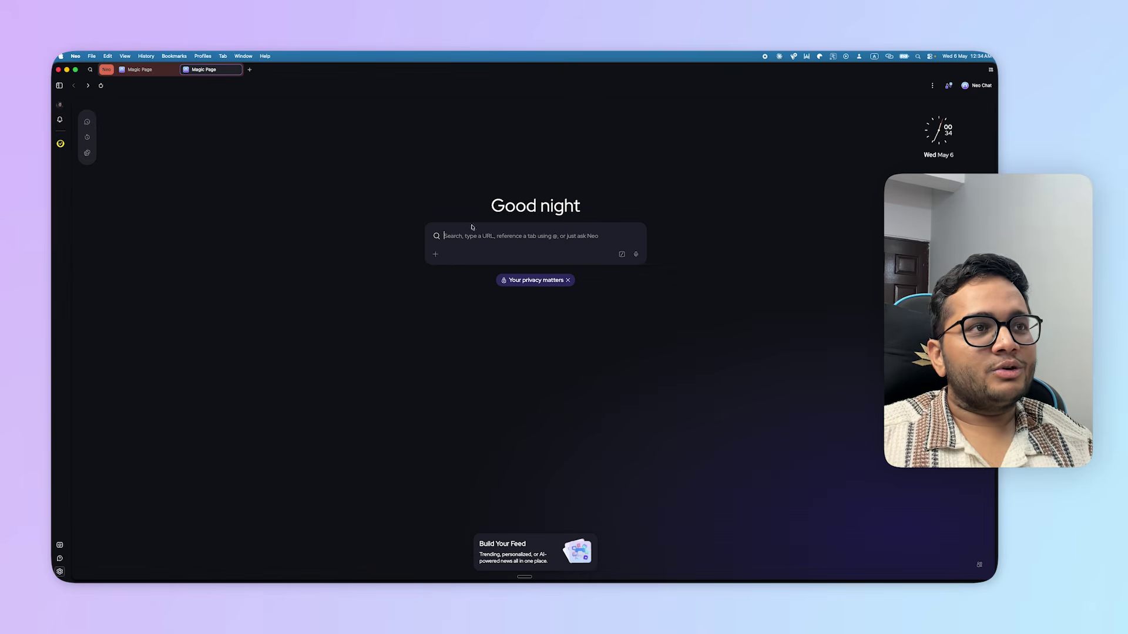
pyautogui.click(435, 254)
pyautogui.moveTo(464, 300)
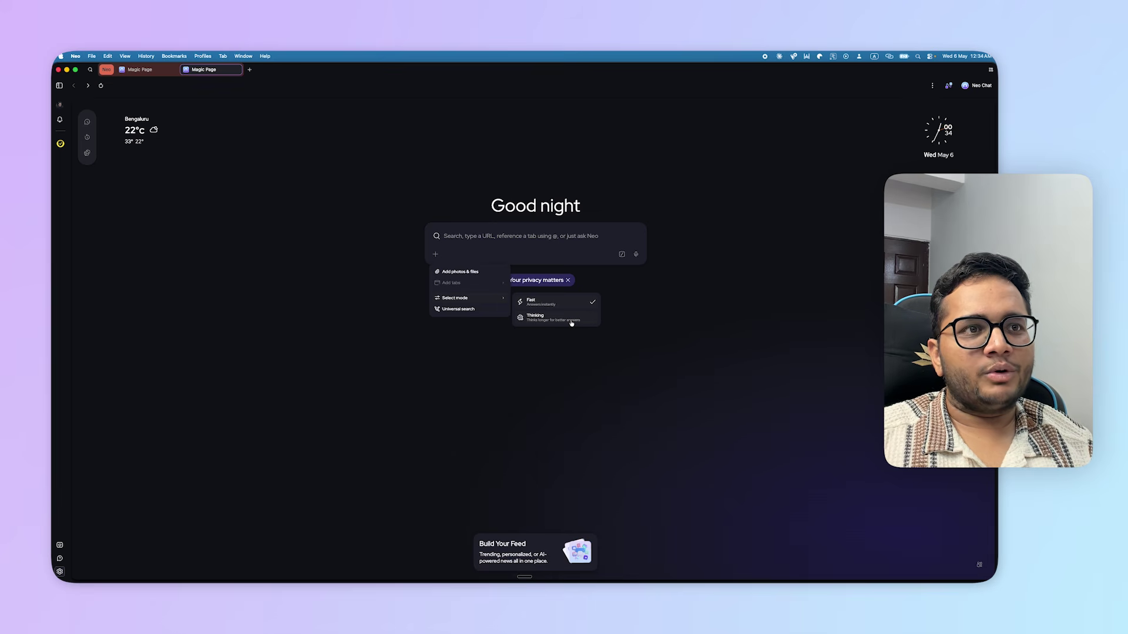
pyautogui.click(684, 325)
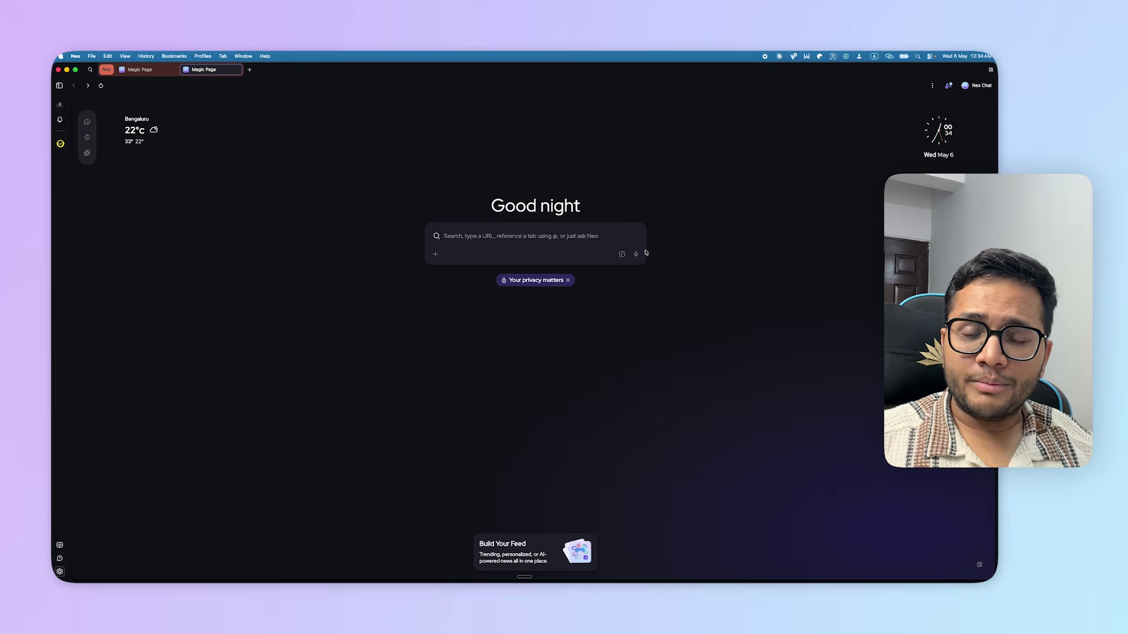
# Search the web for "properties to buyt in India" and open the 99acres real estate site.
pyautogui.click(529, 233)
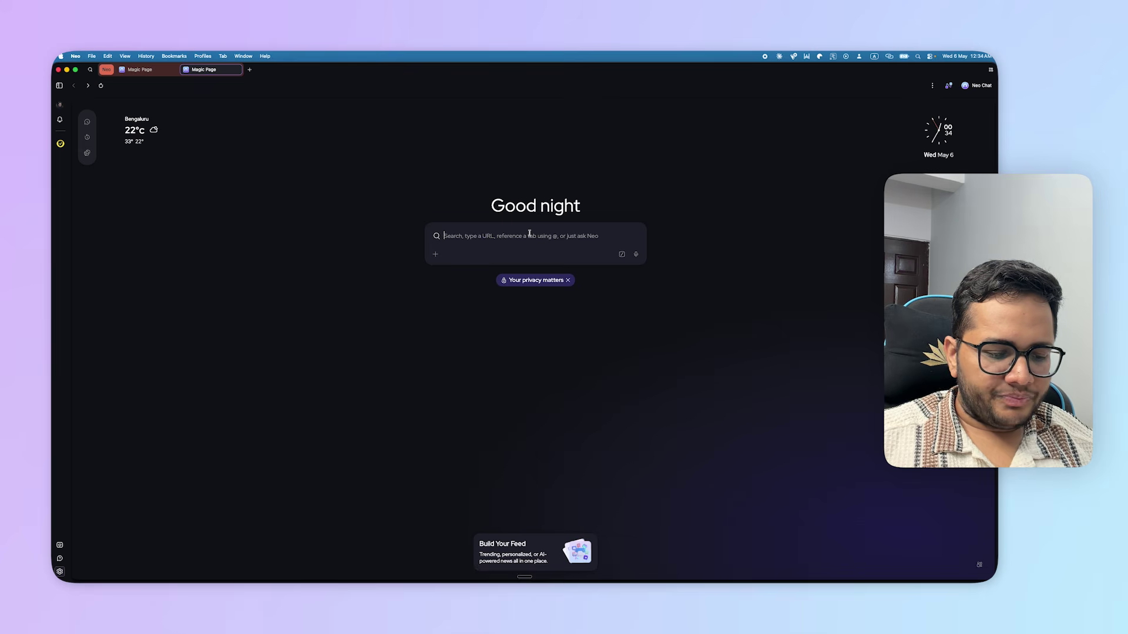
pyautogui.write('properti')
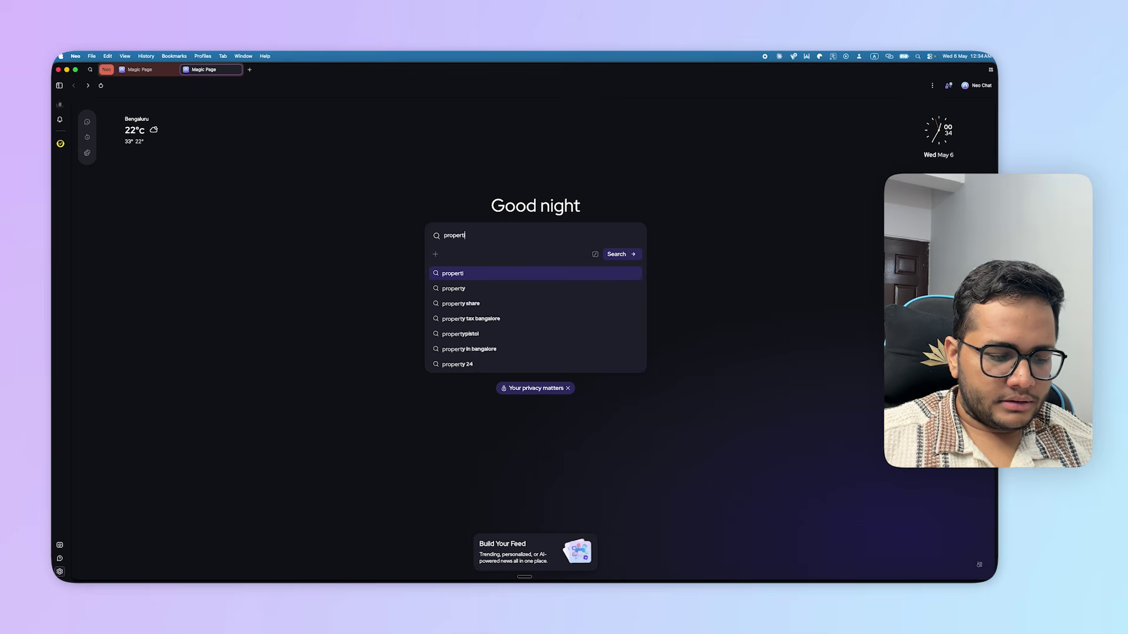
pyautogui.write('es to buyt in ')
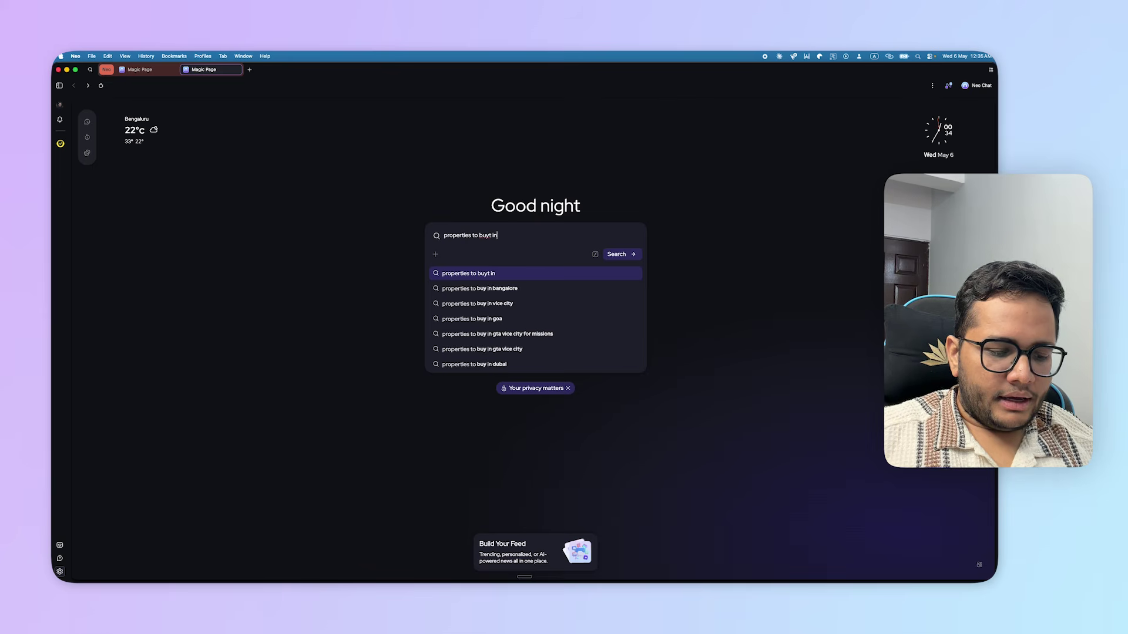
pyautogui.write('India')
pyautogui.press('Return')
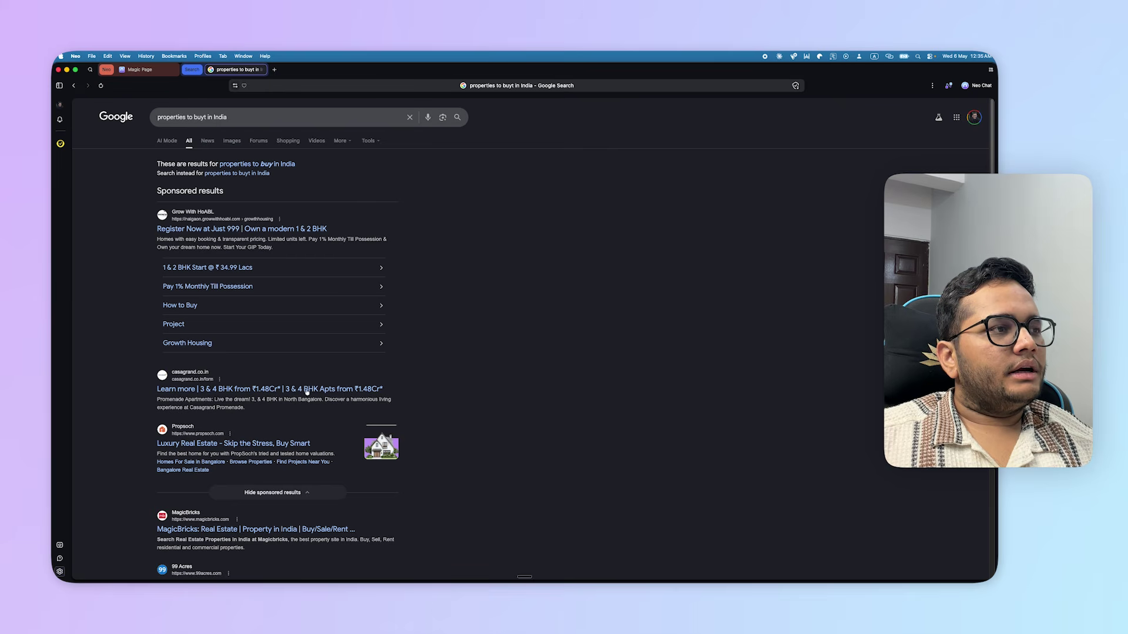
pyautogui.scroll(-5, 295, 397)
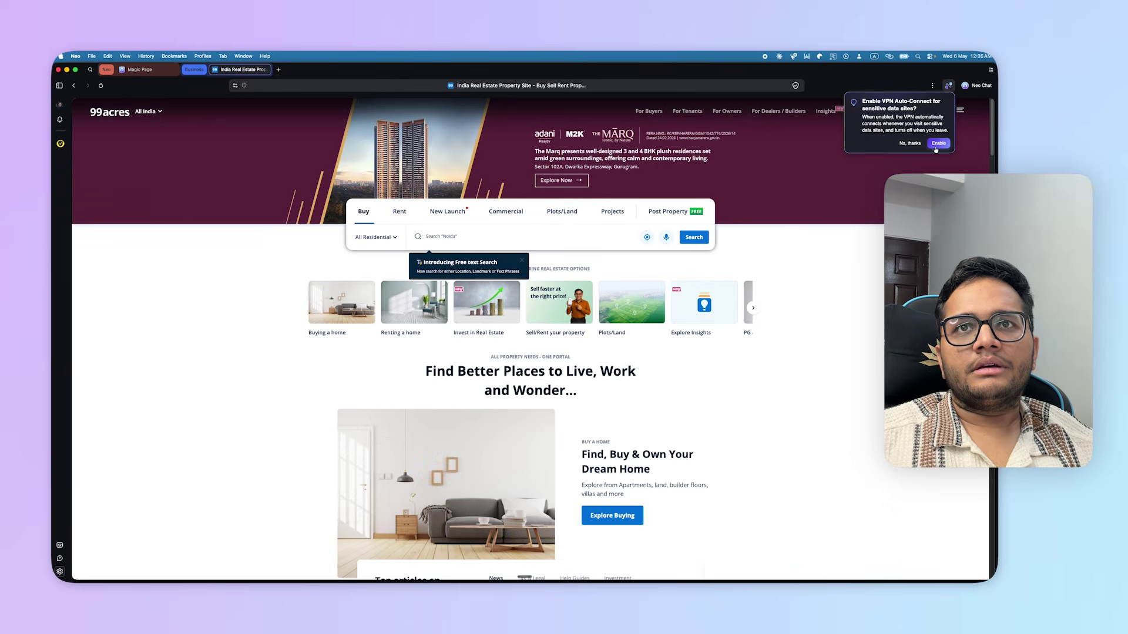
# Enable VPN auto-connect for sensitive data sites and ask Neo Chat how the UP Affordable Housing Policy benefits potential homebuyers.
pyautogui.click(940, 145)
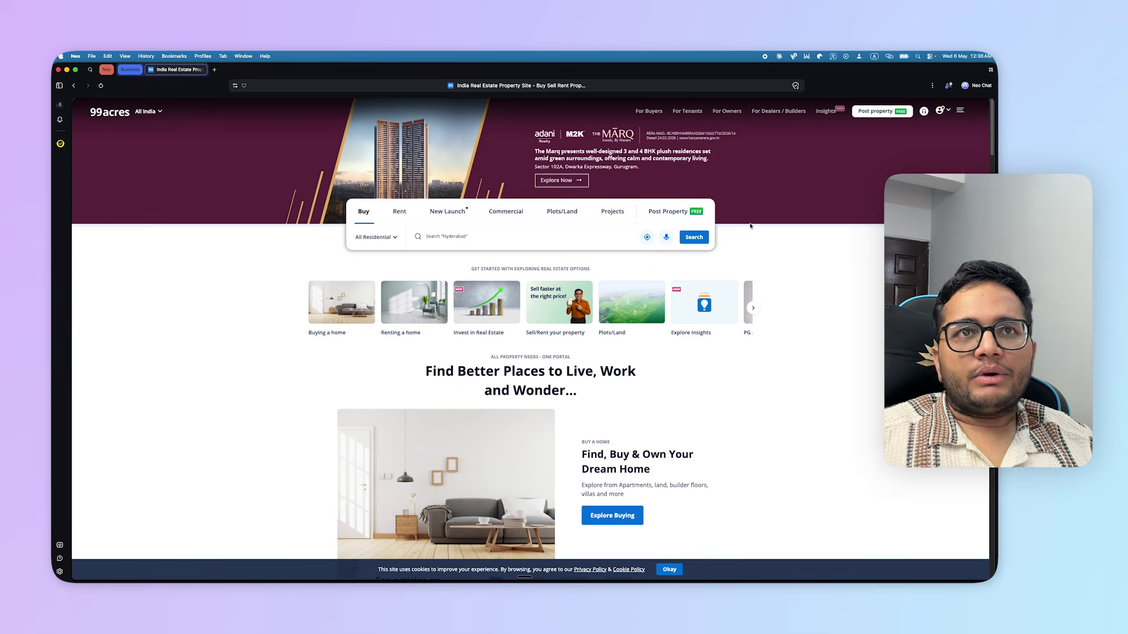
pyautogui.click(971, 86)
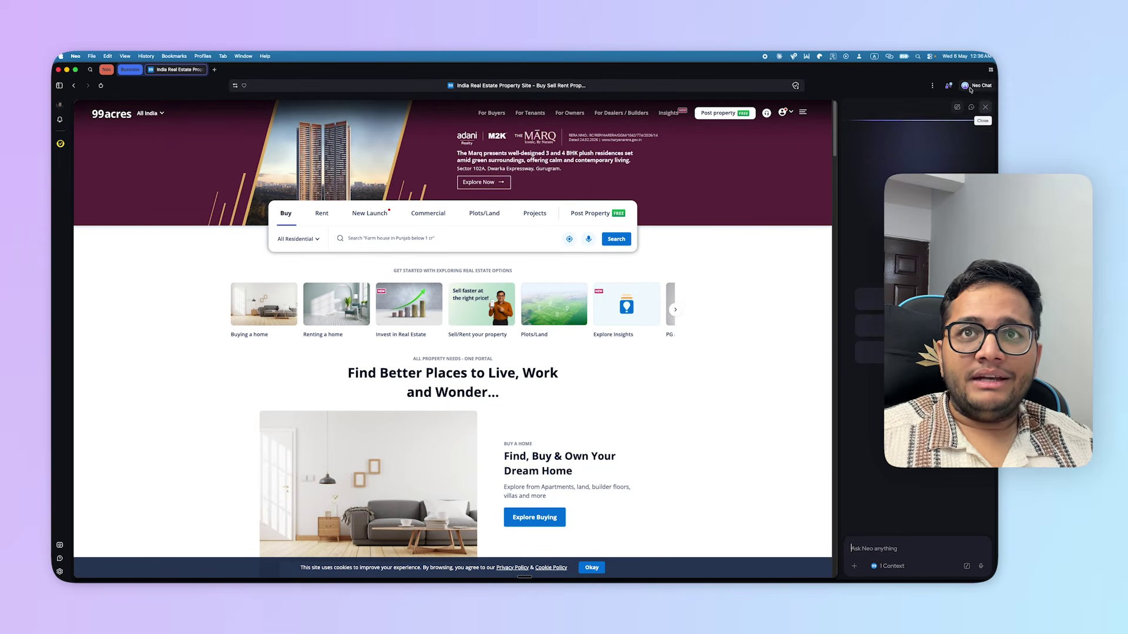
pyautogui.scroll(-10, 572, 386)
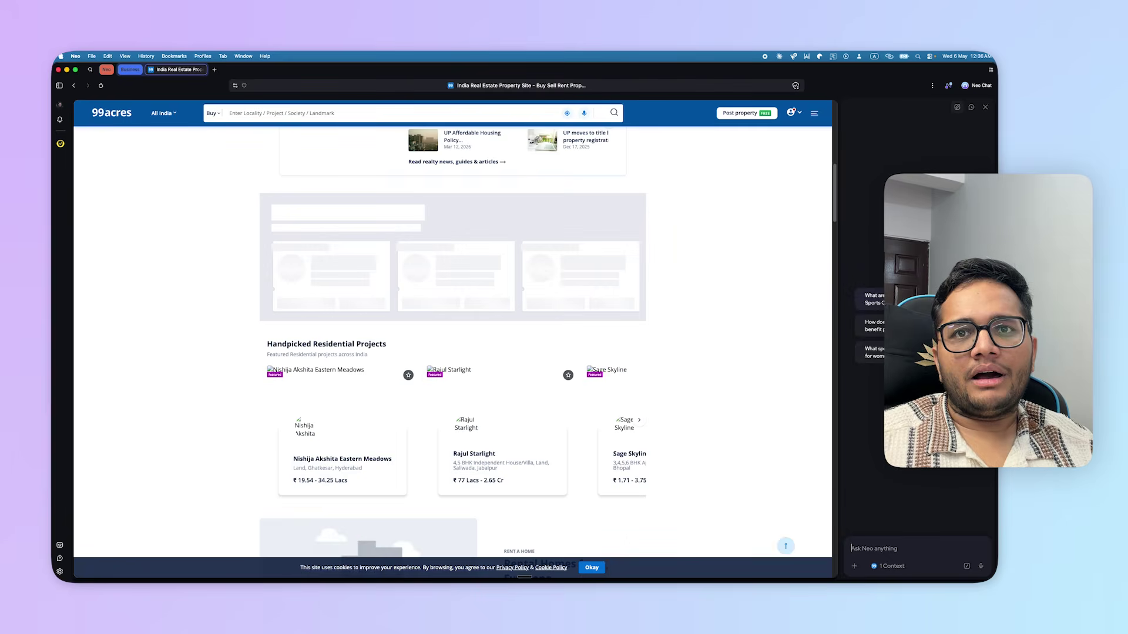
pyautogui.click(874, 326)
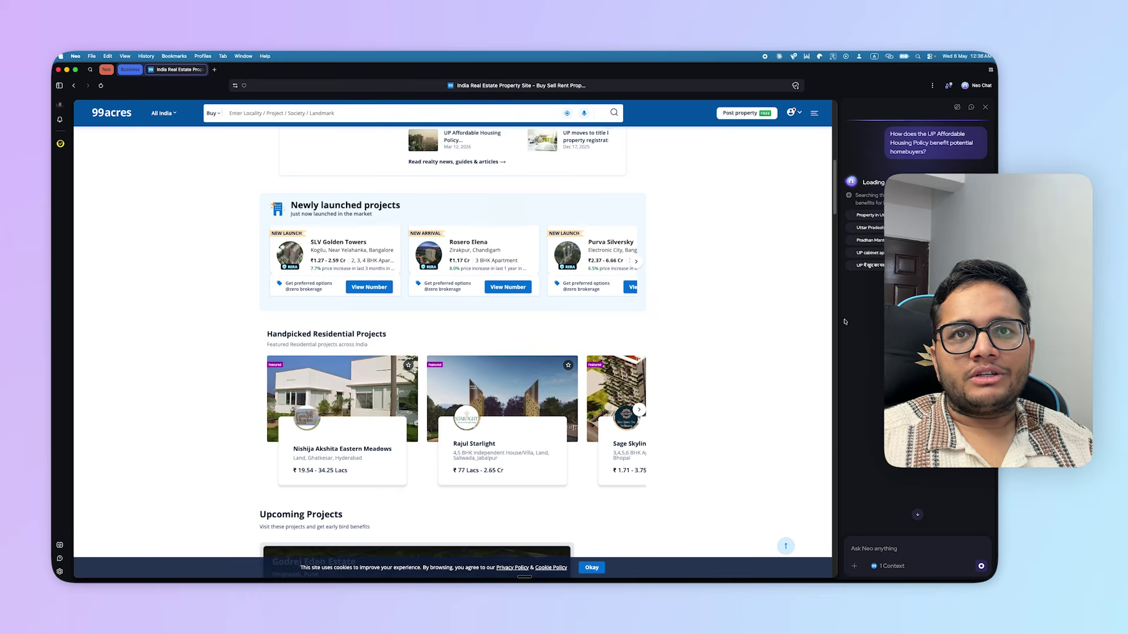
pyautogui.scroll(3, 677, 294)
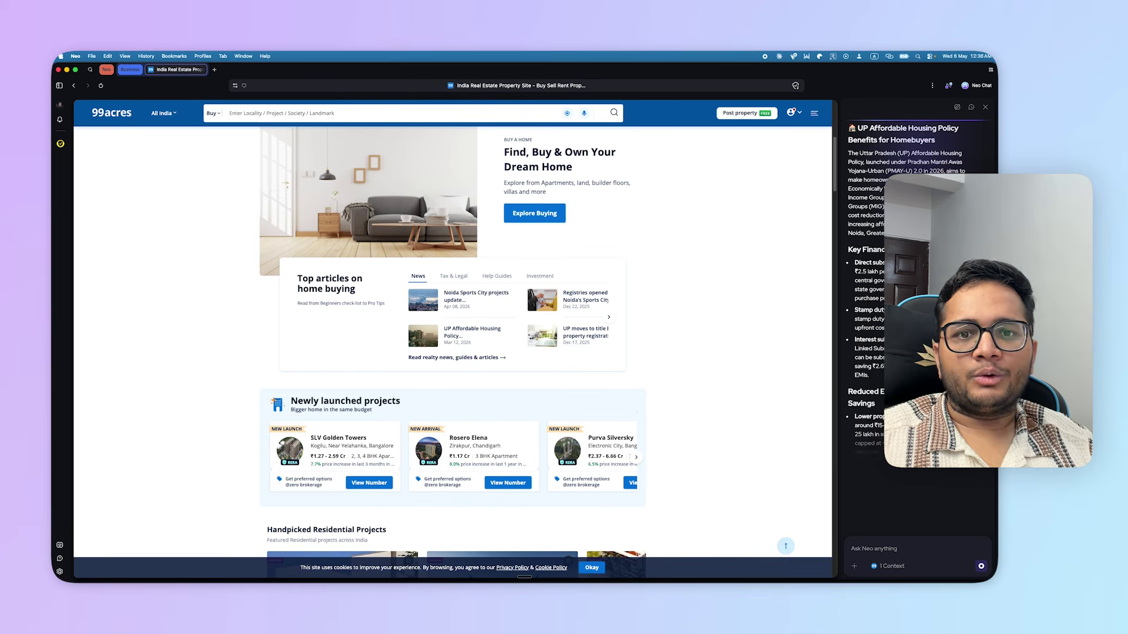
# Examine the chat's options for adding files and tabs and for selecting a response mode, and close them.
pyautogui.click(855, 566)
pyautogui.moveTo(881, 543)
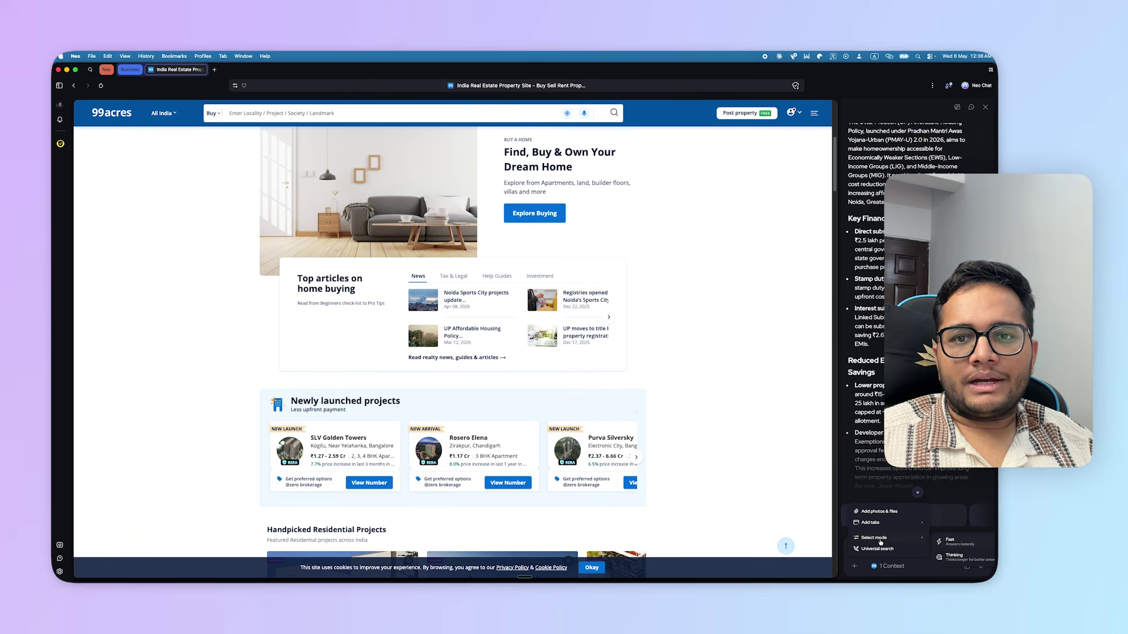
pyautogui.moveTo(904, 528)
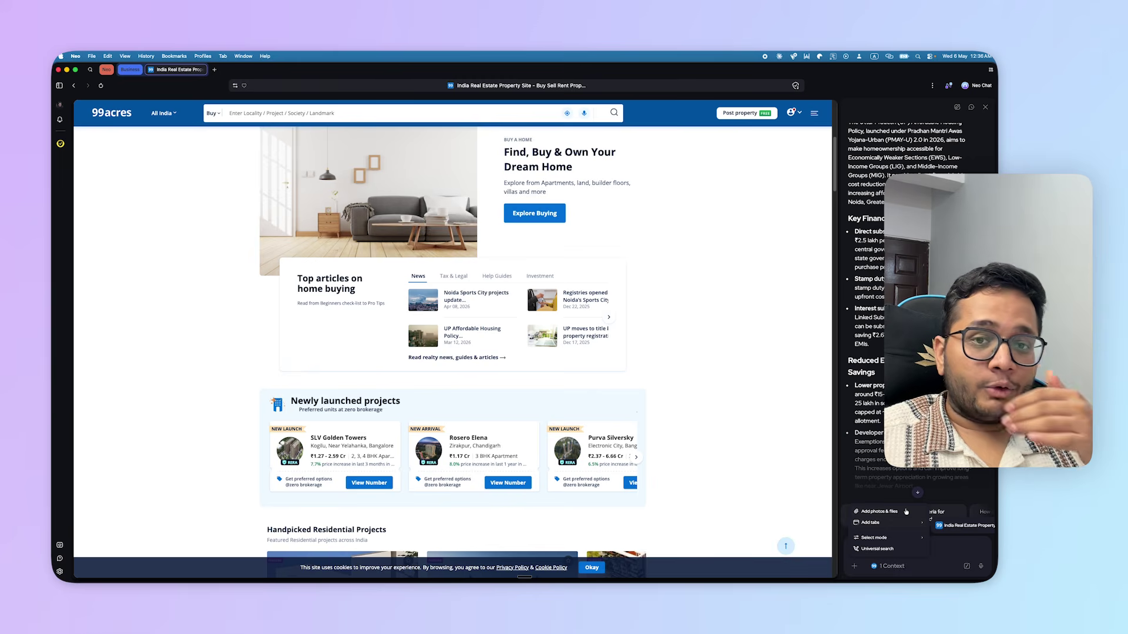
pyautogui.click(934, 552)
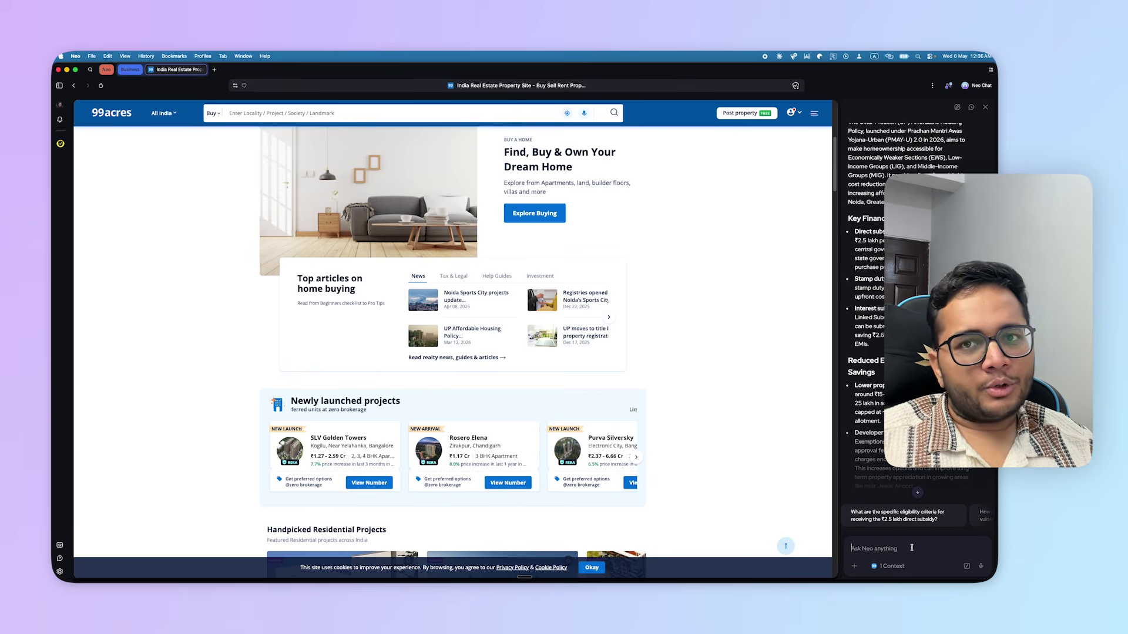
# Search the web for "best cars to purchase in 2026" in a new browser tab.
pyautogui.press('super+t')
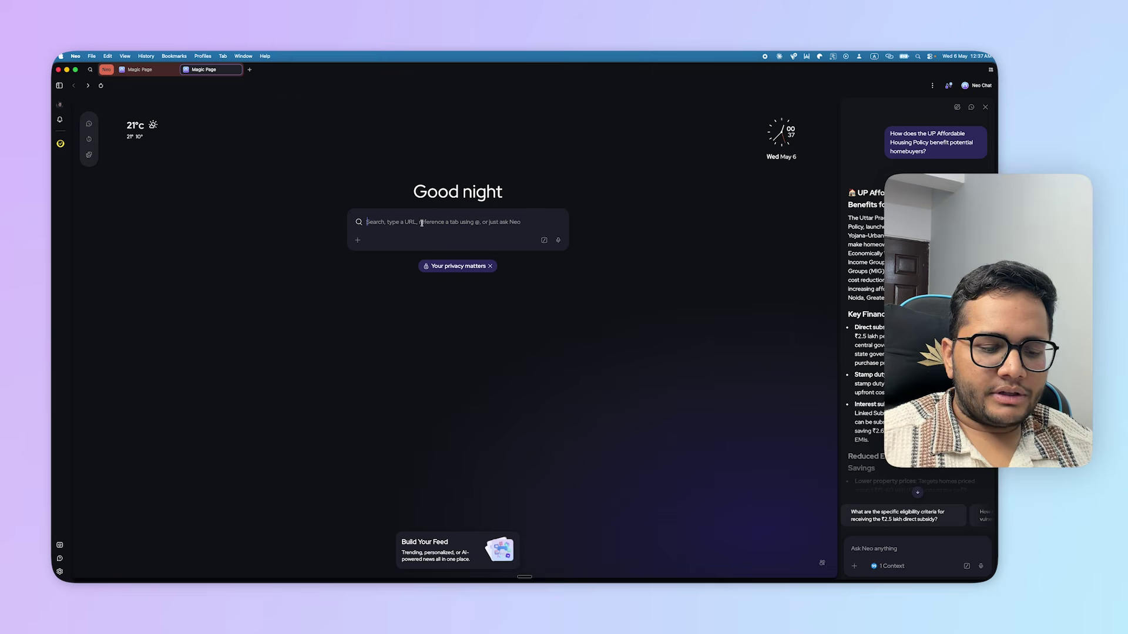
pyautogui.write('best card')
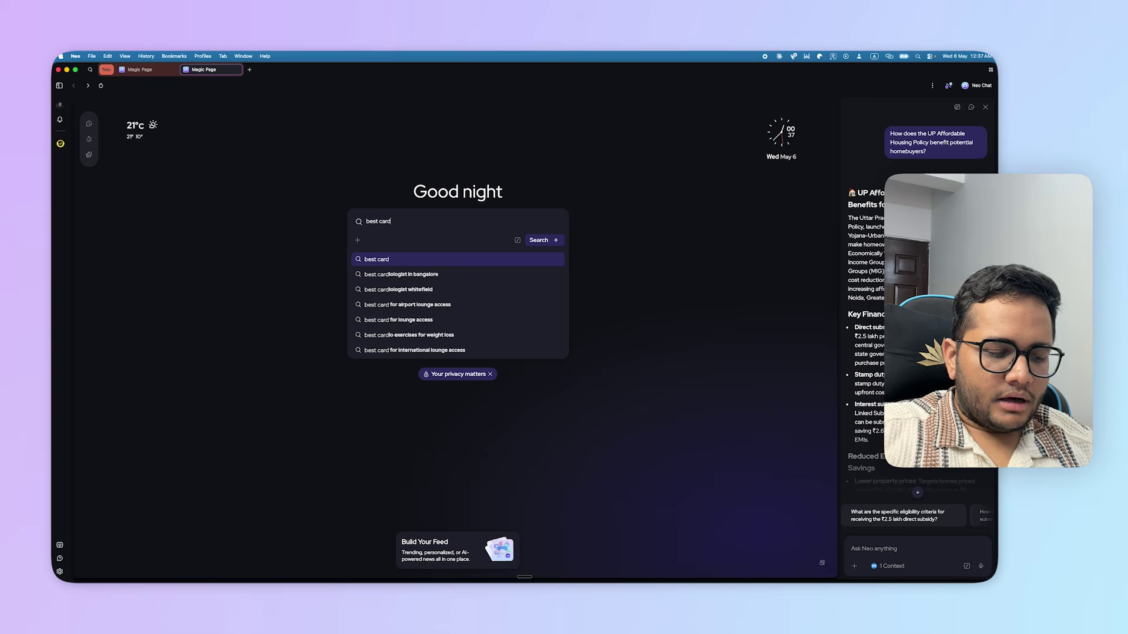
pyautogui.press('BackSpace')
pyautogui.write('s to purc')
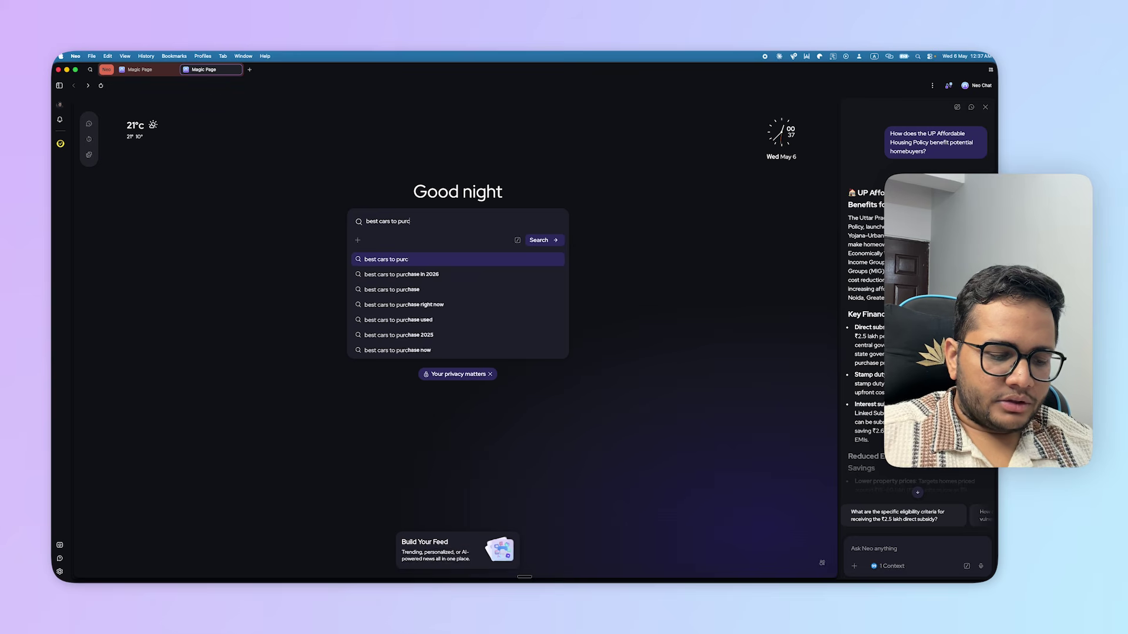
pyautogui.write('hase in 2026')
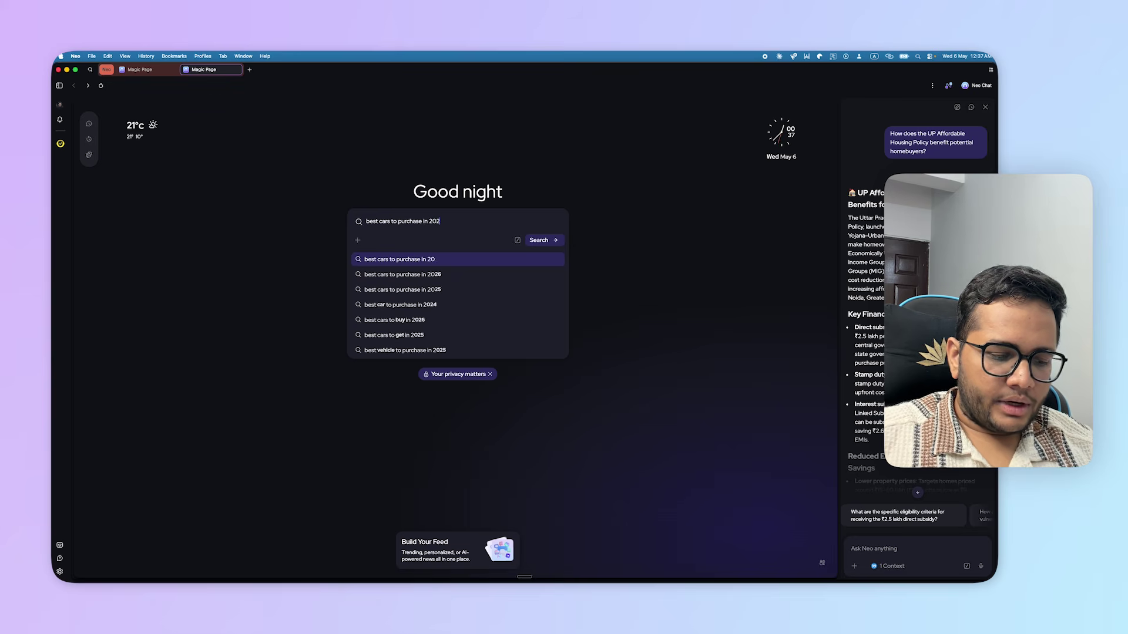
pyautogui.press('Return')
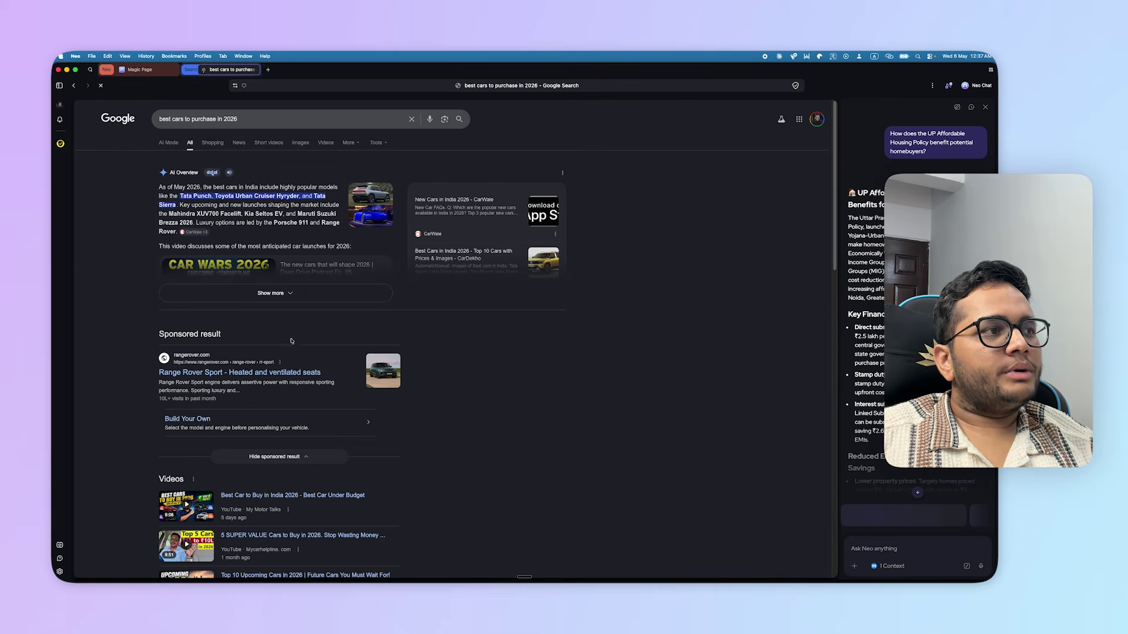
# Preview CarWale's "New Cars in India 2026" result over the search page and close the preview.
pyautogui.scroll(-3, 340, 359)
pyautogui.scroll(-1, 407, 326)
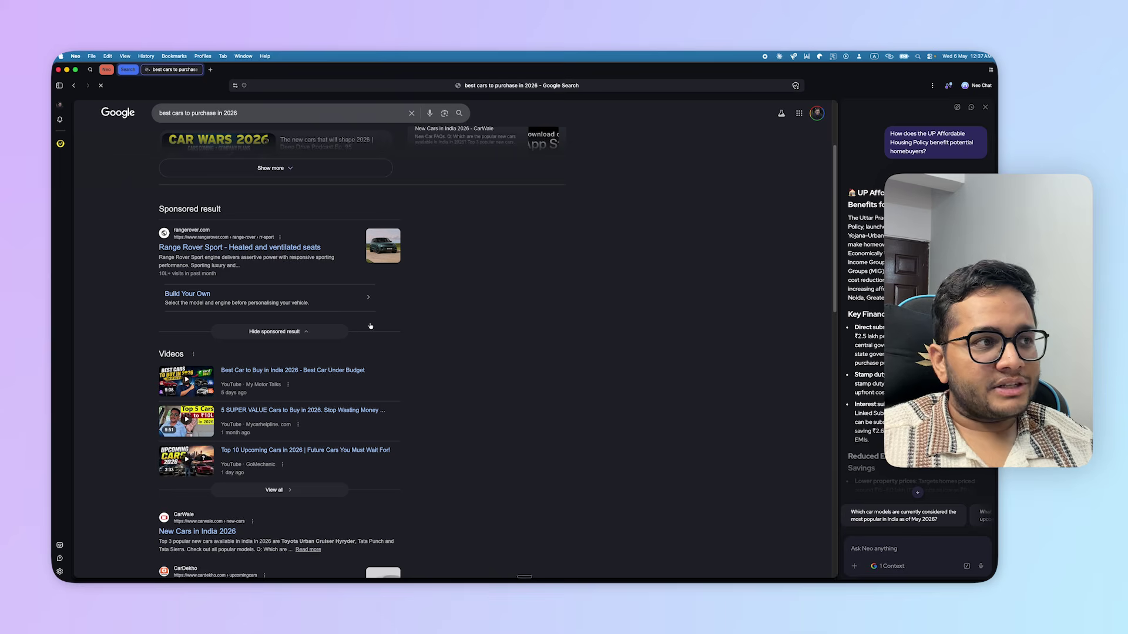
pyautogui.scroll(-3, 399, 321)
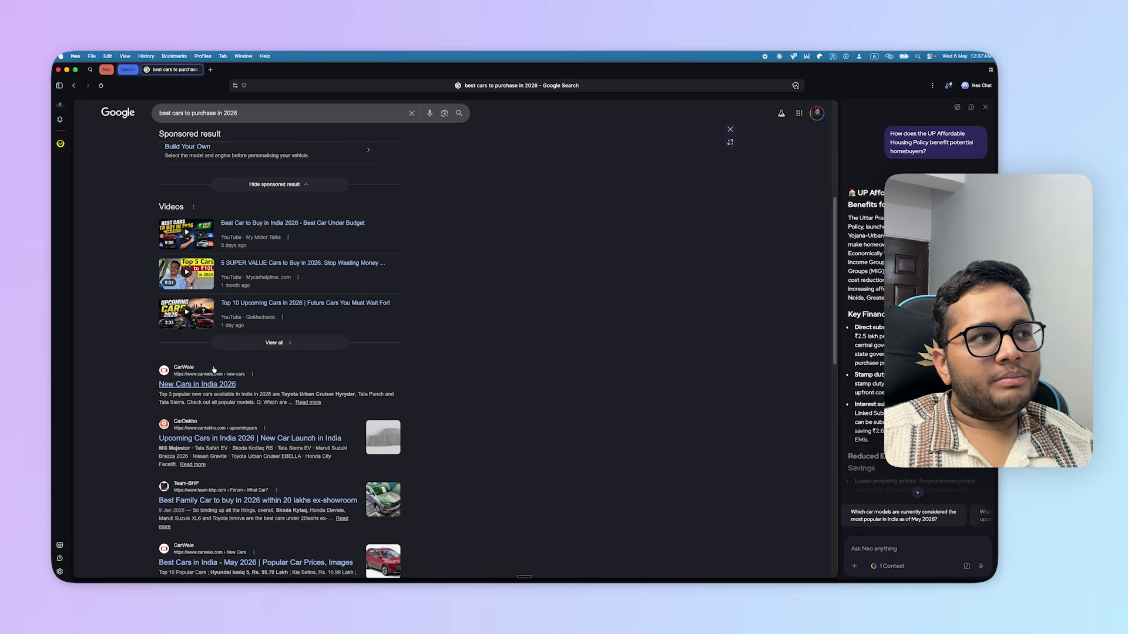
pyautogui.click(211, 384)
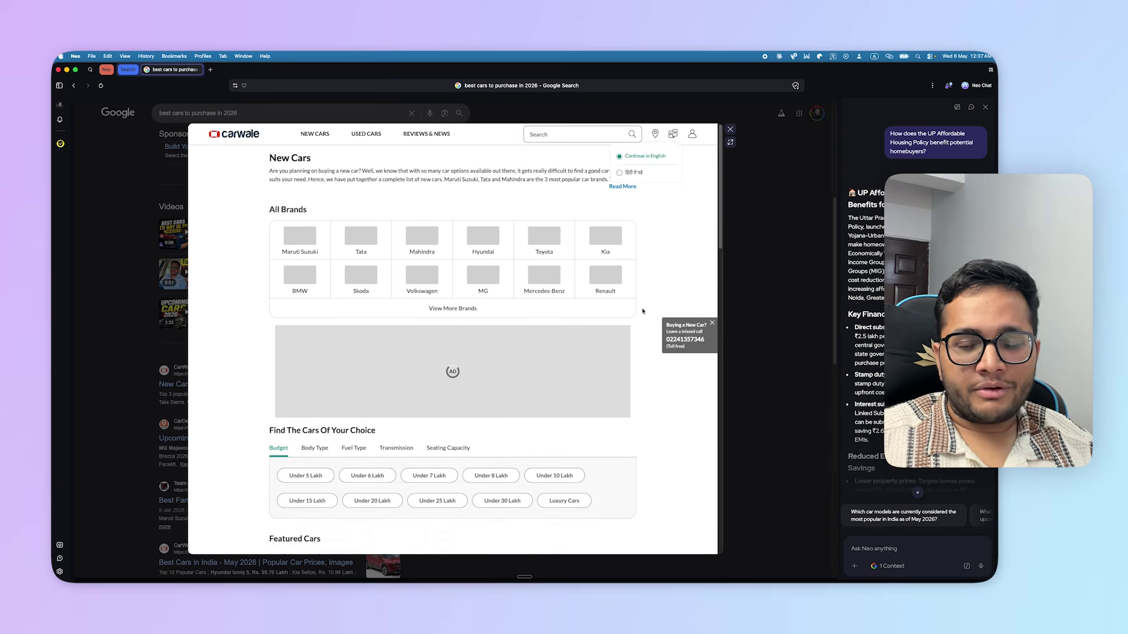
pyautogui.click(730, 130)
# Preview CarDekho's "Best Cars in India 2026 - Top 10 Cars with Prices & Images" result and close the preview.
pyautogui.scroll(-5, 241, 395)
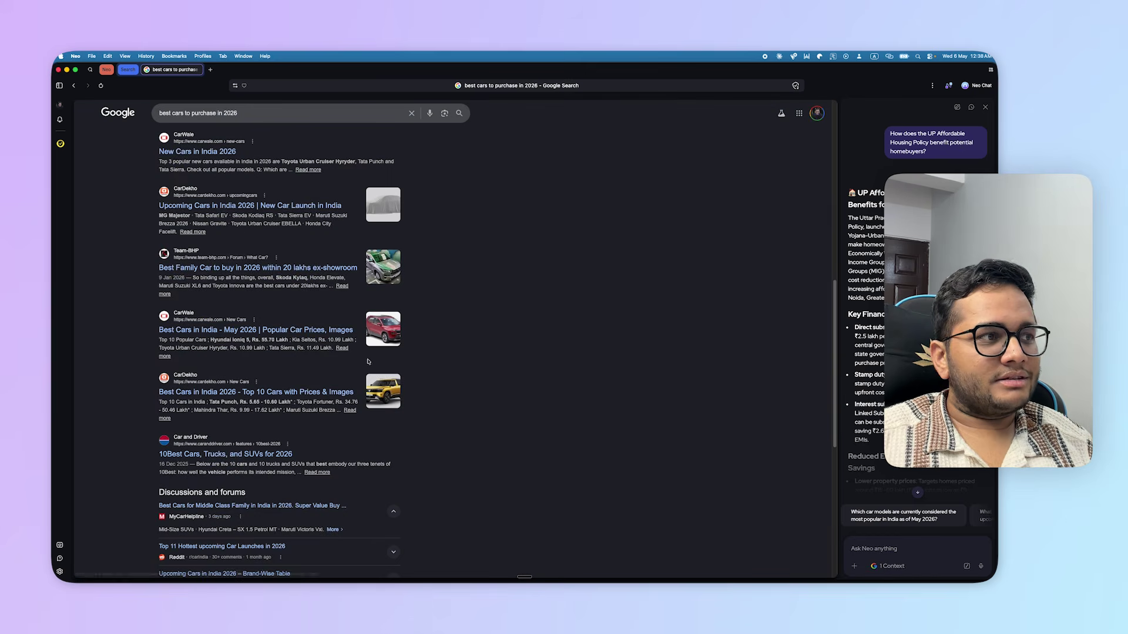
pyautogui.click(246, 393)
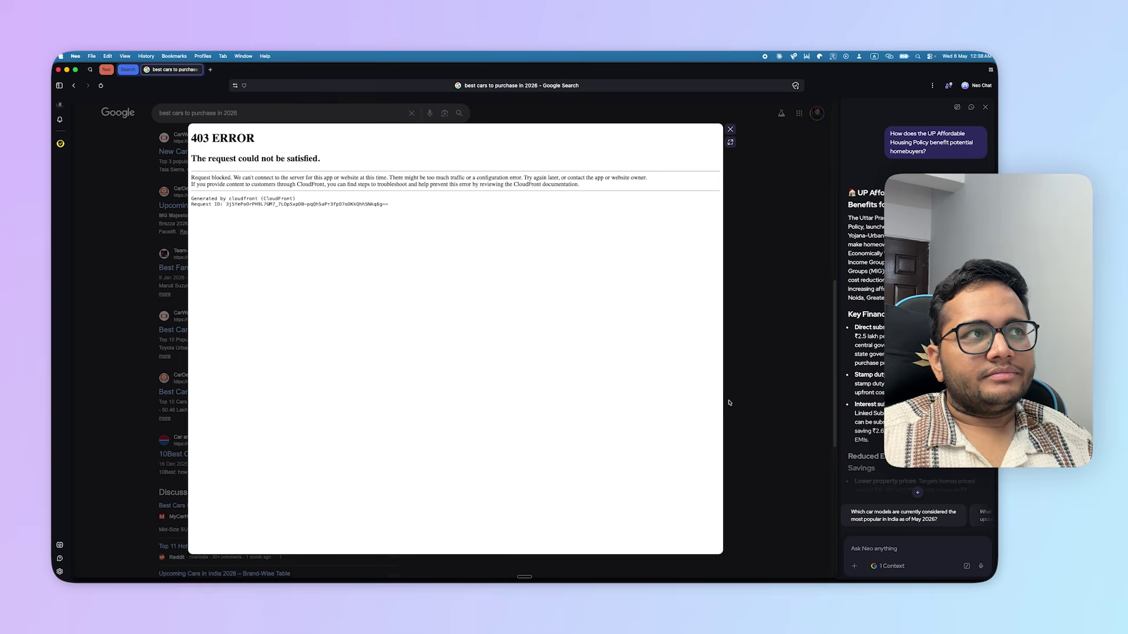
pyautogui.click(775, 372)
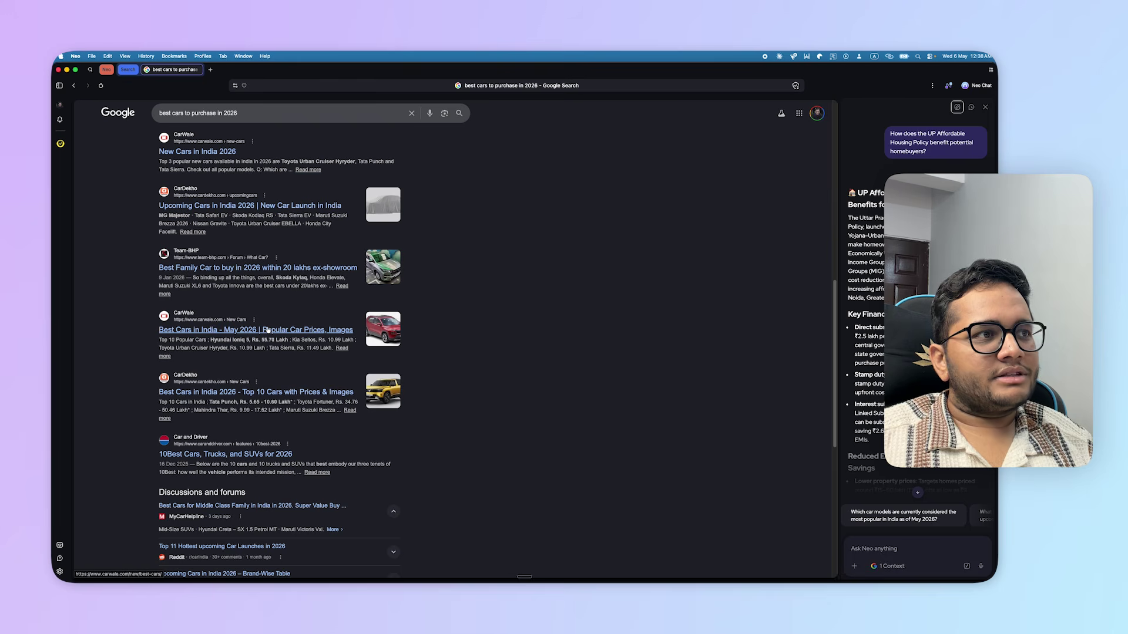
# Have Neo Chat summarize CarWale's "Best Cars in India - May 2026" page directly from the search results.
pyautogui.click(282, 319)
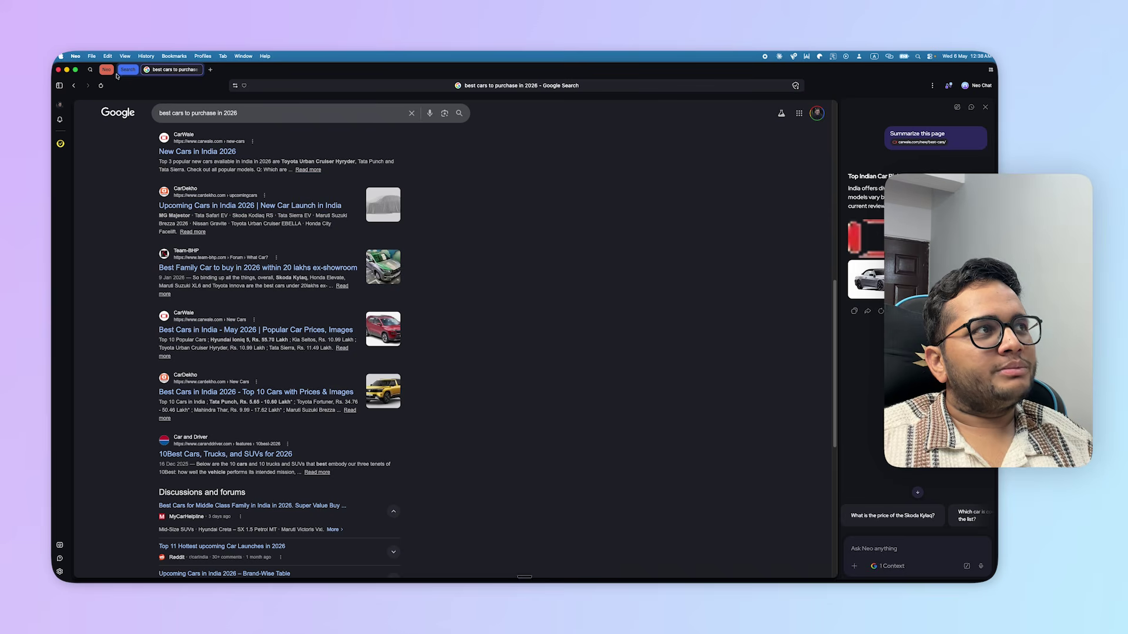
pyautogui.click(210, 69)
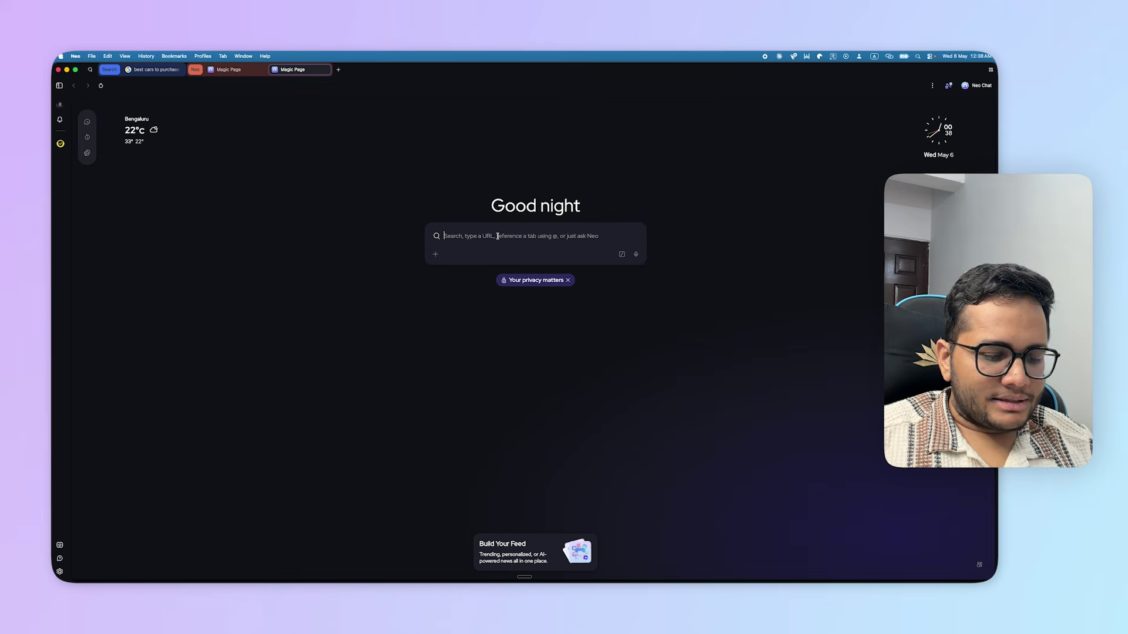
pyautogui.write('samsung s26')
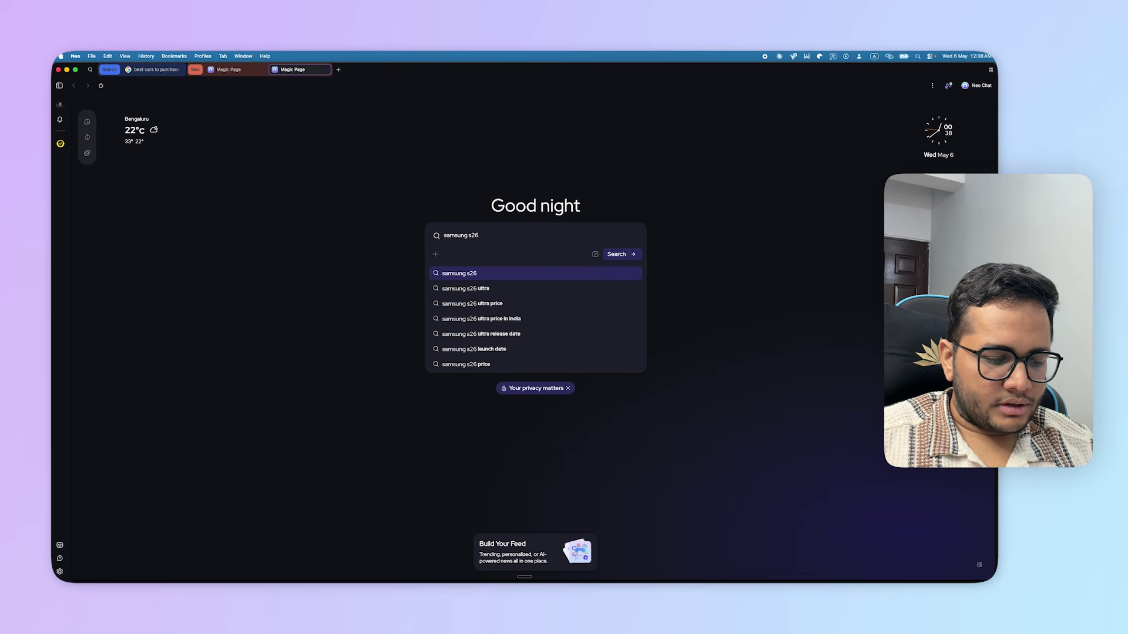
pyautogui.write(' features')
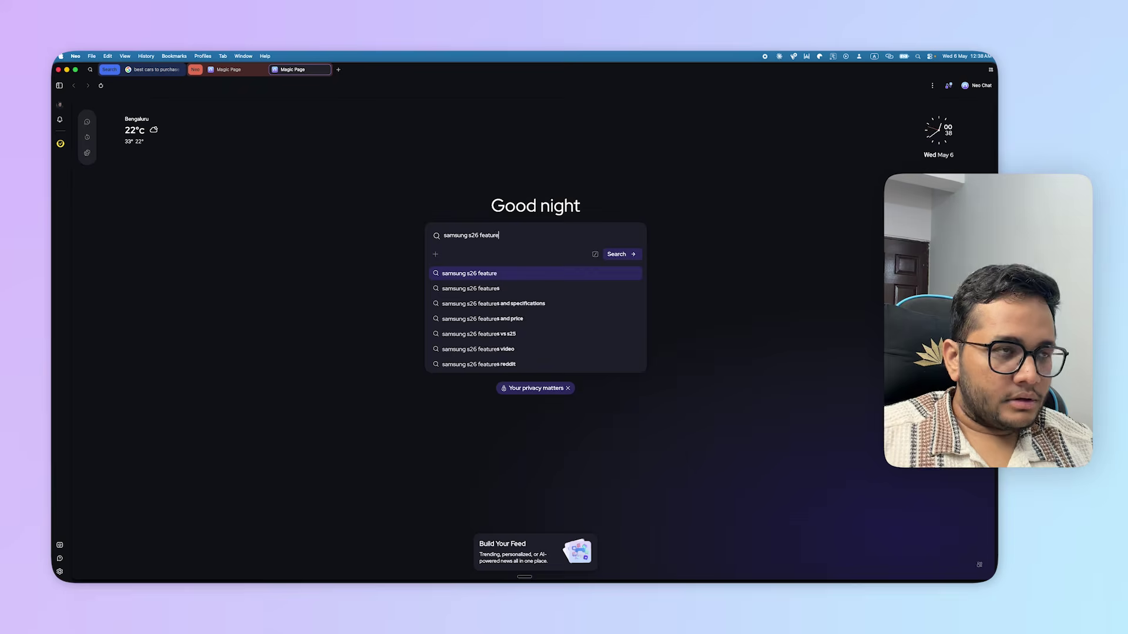
pyautogui.press('Return')
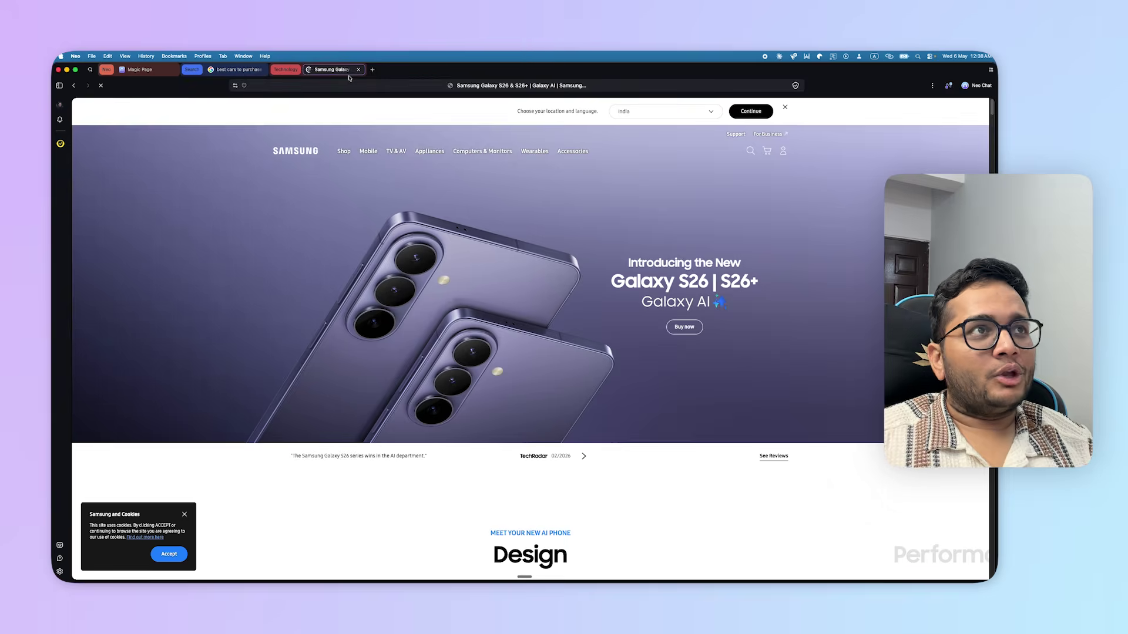
# Search for "apple wwdc" in a new tab and open Apple Developer's WWDC26 page.
pyautogui.click(372, 70)
pyautogui.write('apple wwdc')
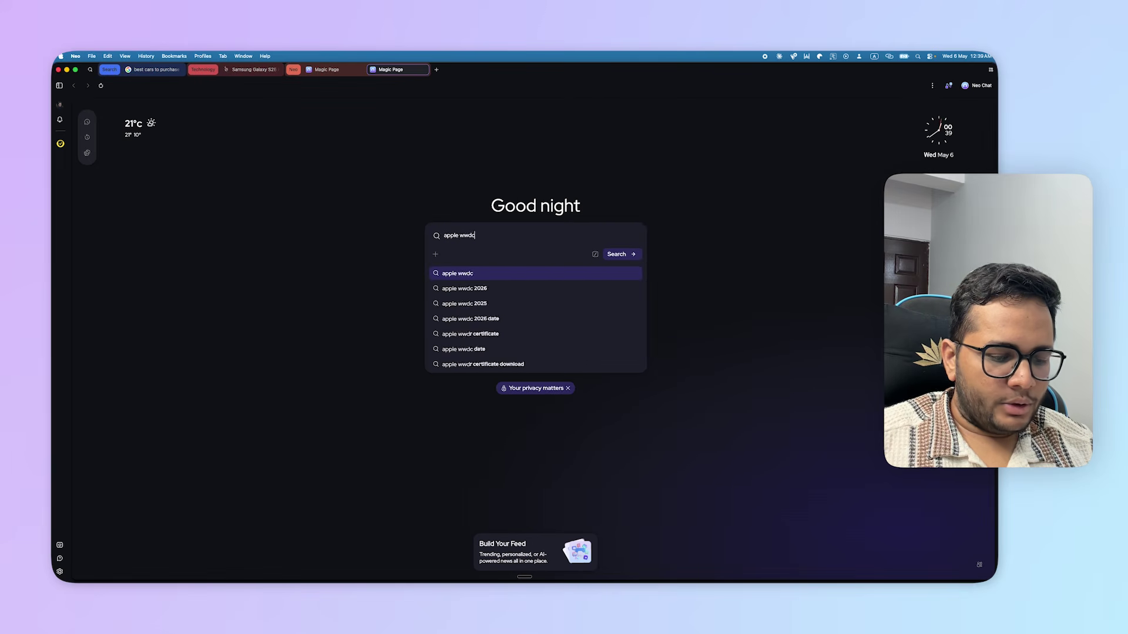
pyautogui.press('Return')
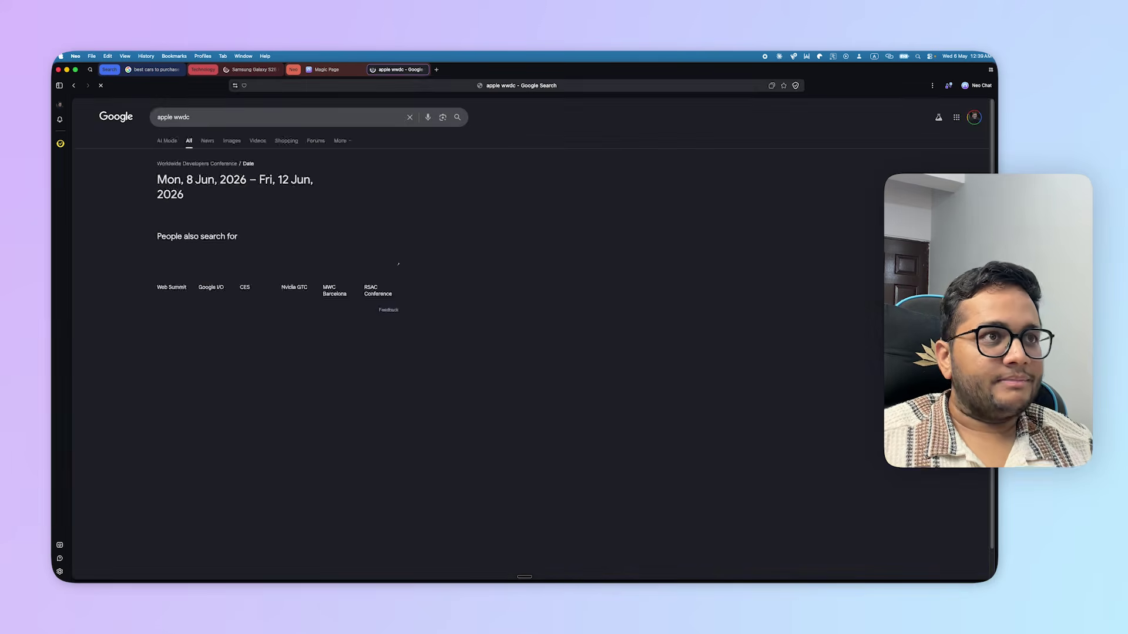
pyautogui.click(200, 352)
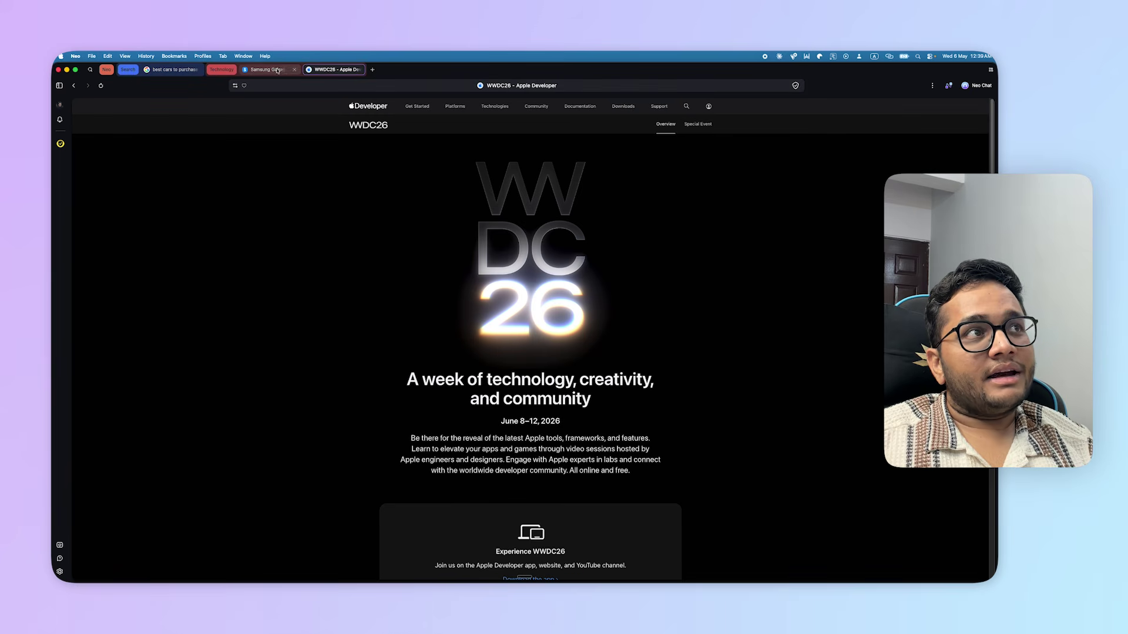
# Search for "crafts in australia" in a new tab and open Baker Ross's Australia Craft Ideas page.
pyautogui.click(374, 70)
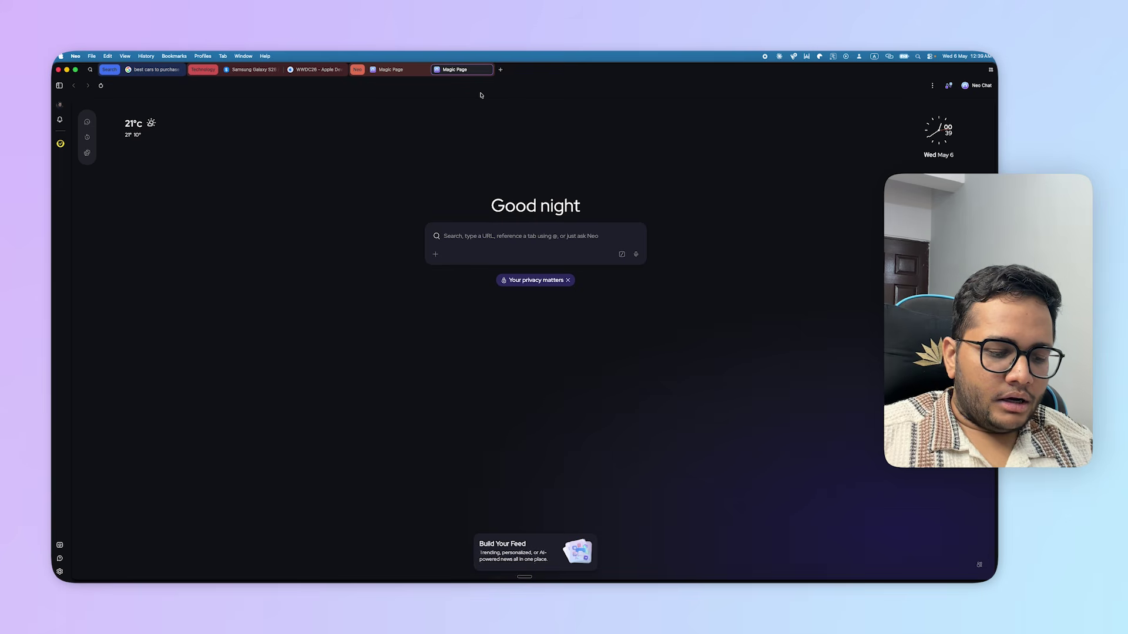
pyautogui.write('craf')
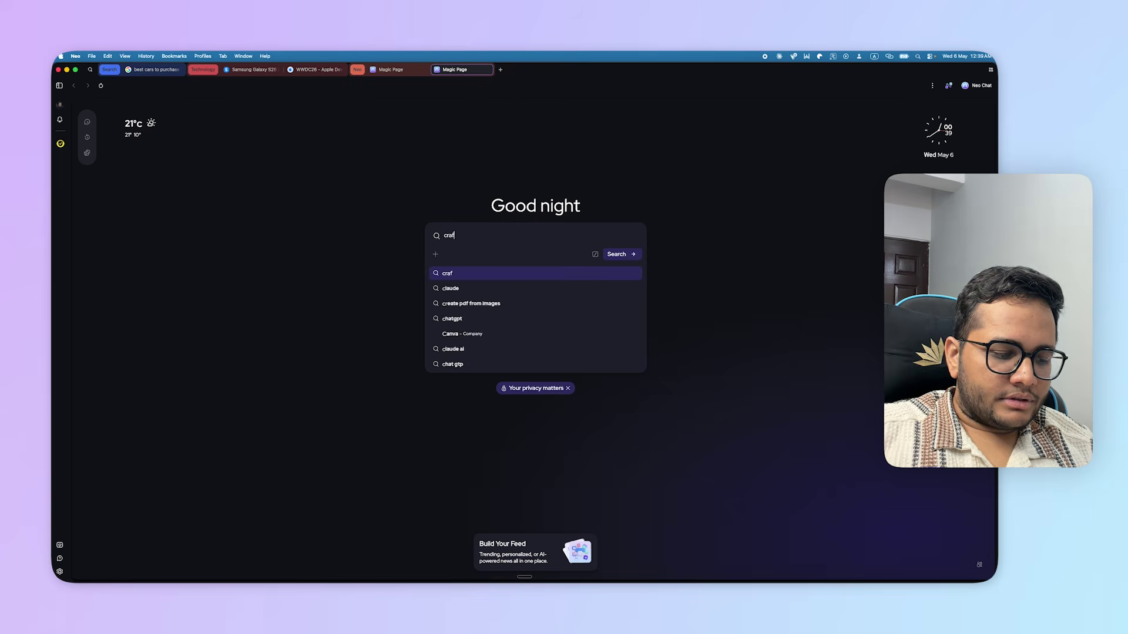
pyautogui.write('ts in australia')
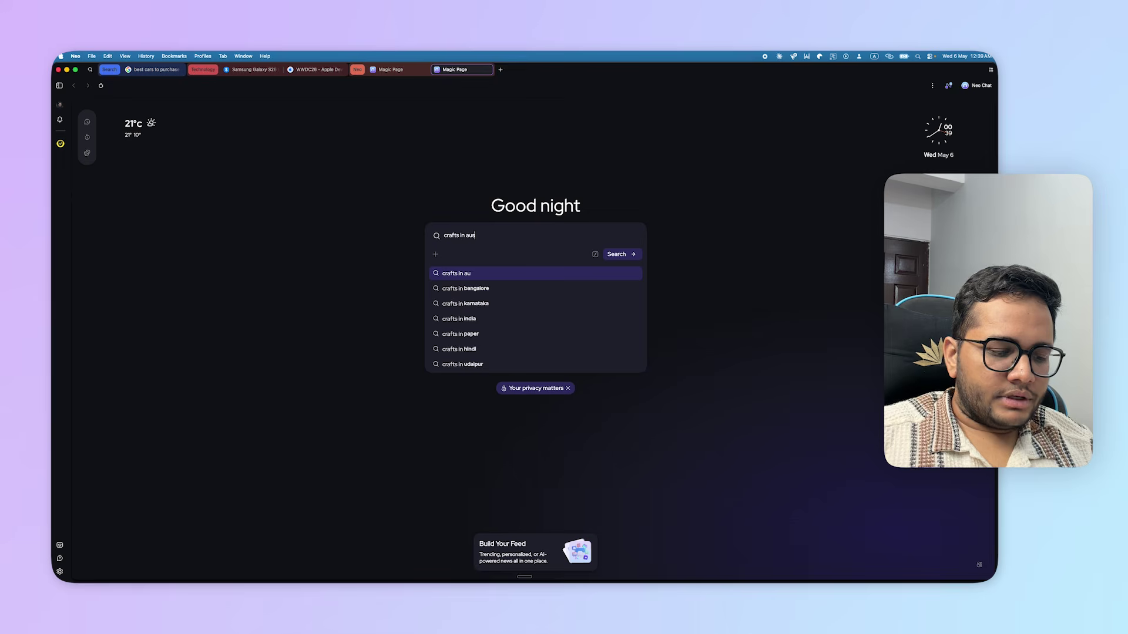
pyautogui.press('Return')
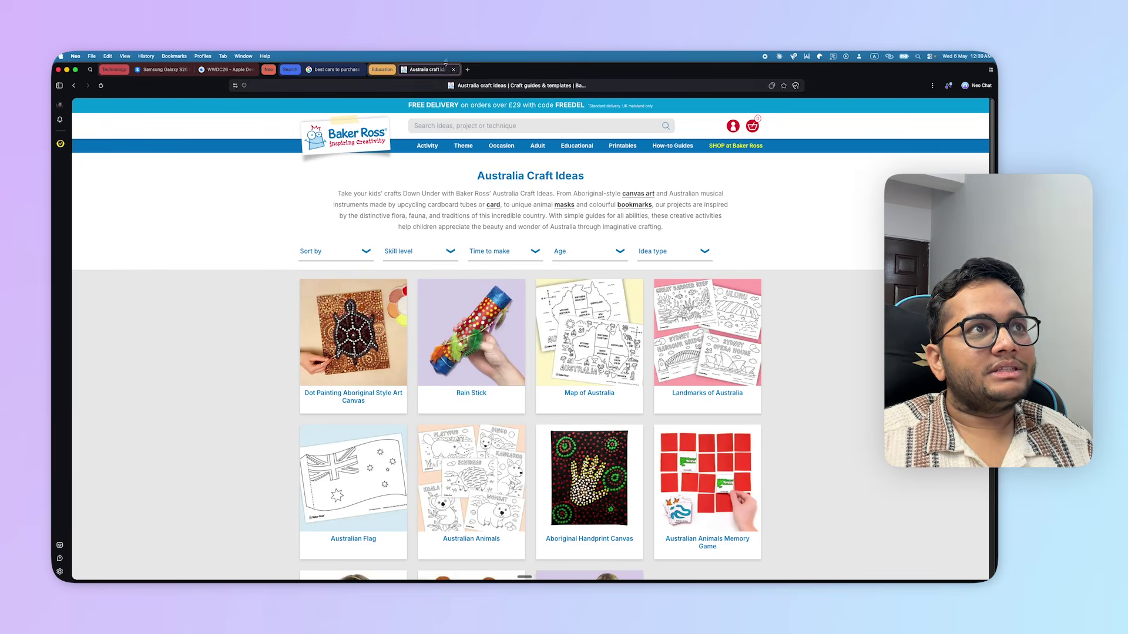
# Switch to vertical tabs, collapse and expand the tab sidebar, and return to the horizontal tab layout.
pyautogui.click(60, 87)
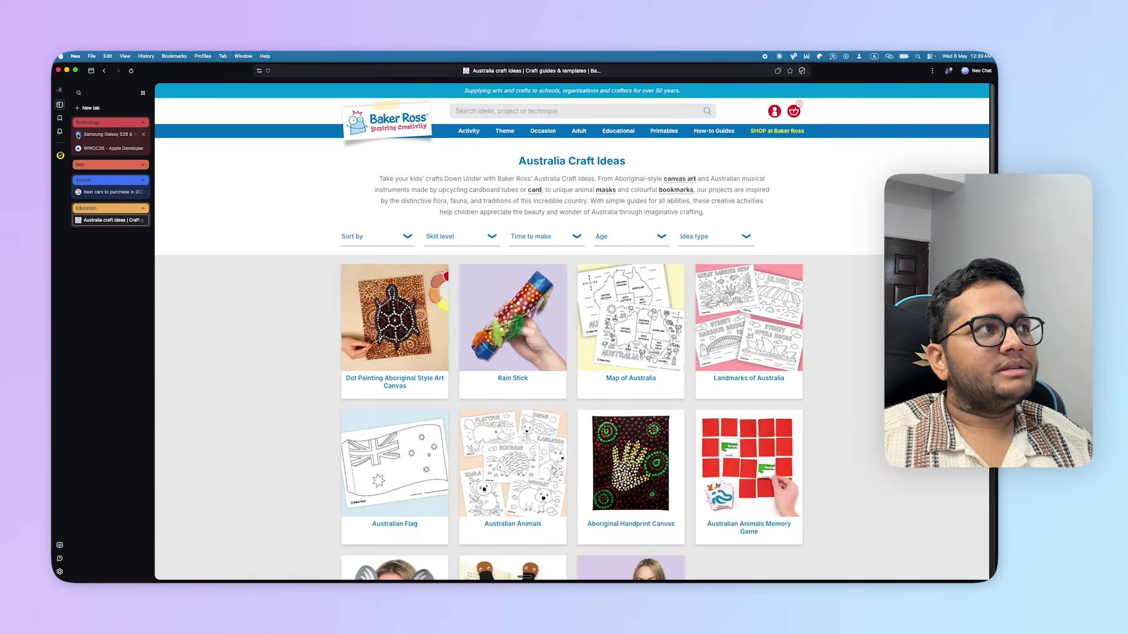
pyautogui.click(60, 105)
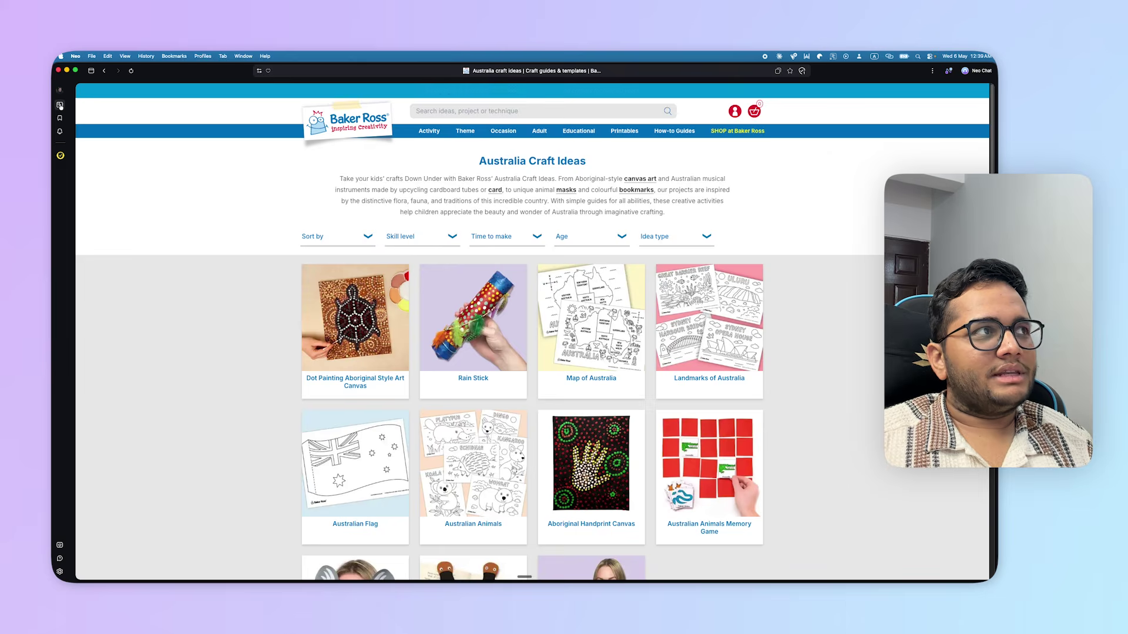
pyautogui.click(60, 105)
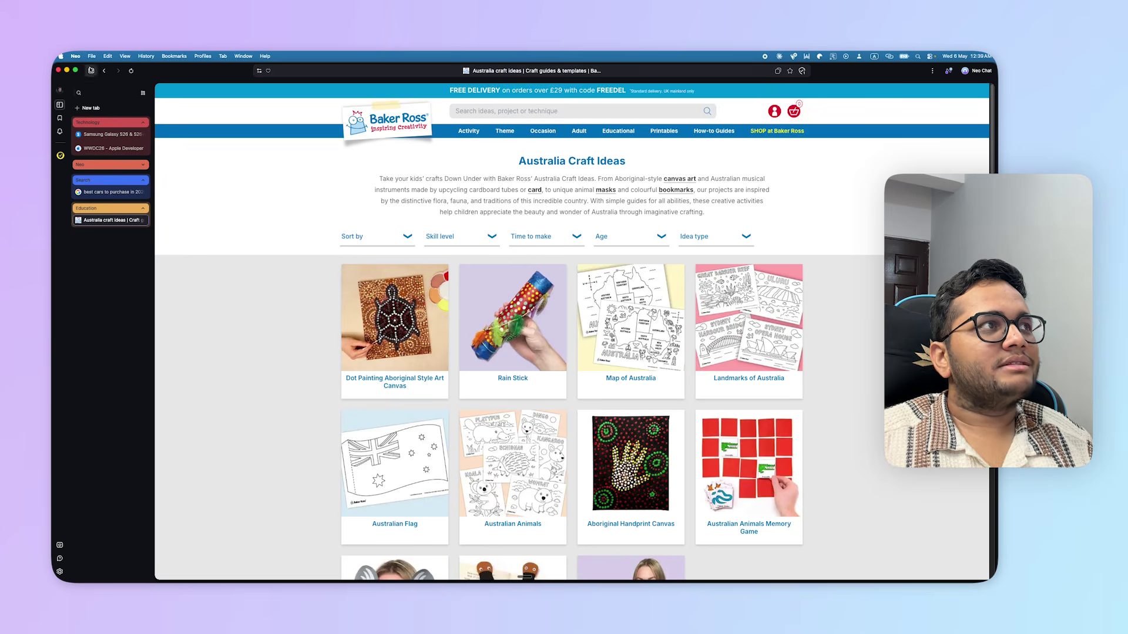
pyautogui.click(91, 70)
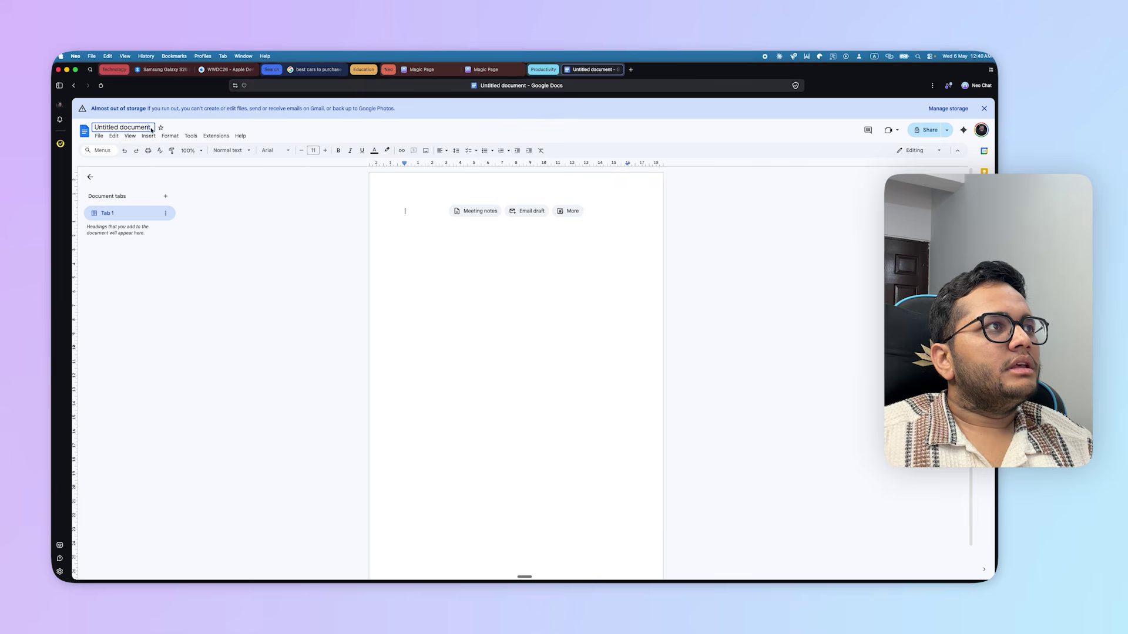
# Replace the untitled Google Docs document's title with one generated by Neo Composer, prompting for the title of a cars review.
pyautogui.click(106, 128)
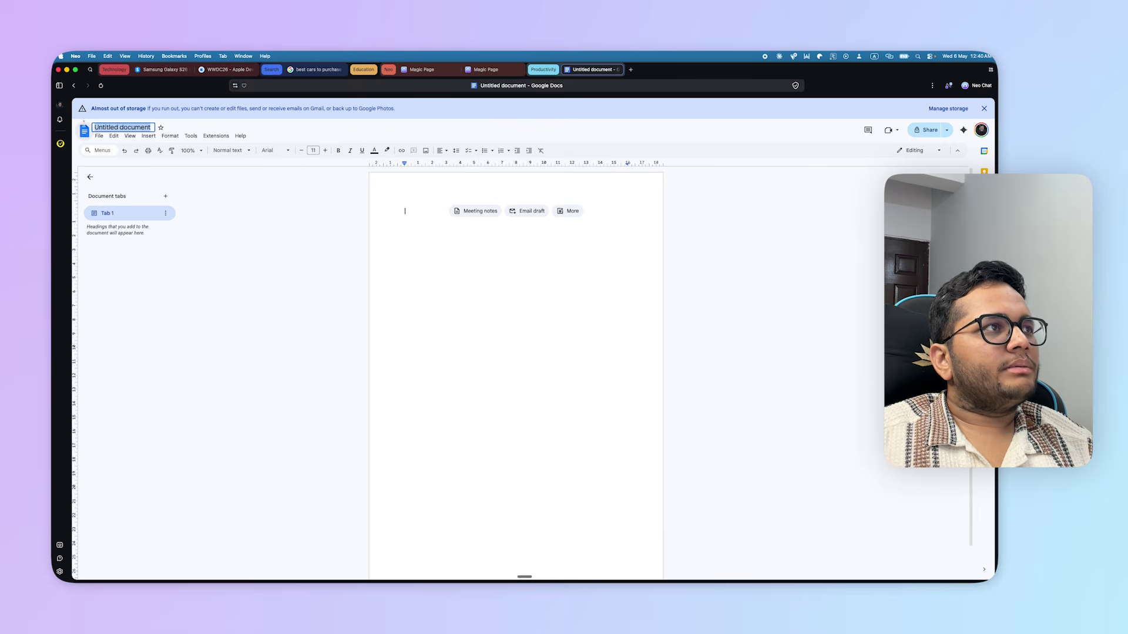
pyautogui.press('BackSpace')
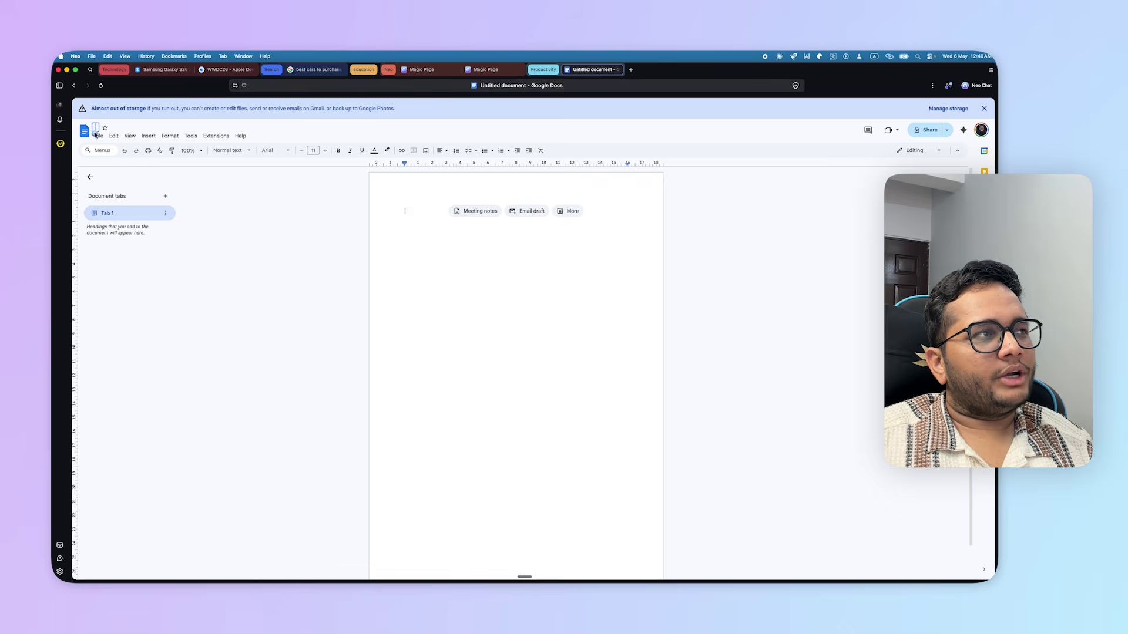
pyautogui.click(96, 134)
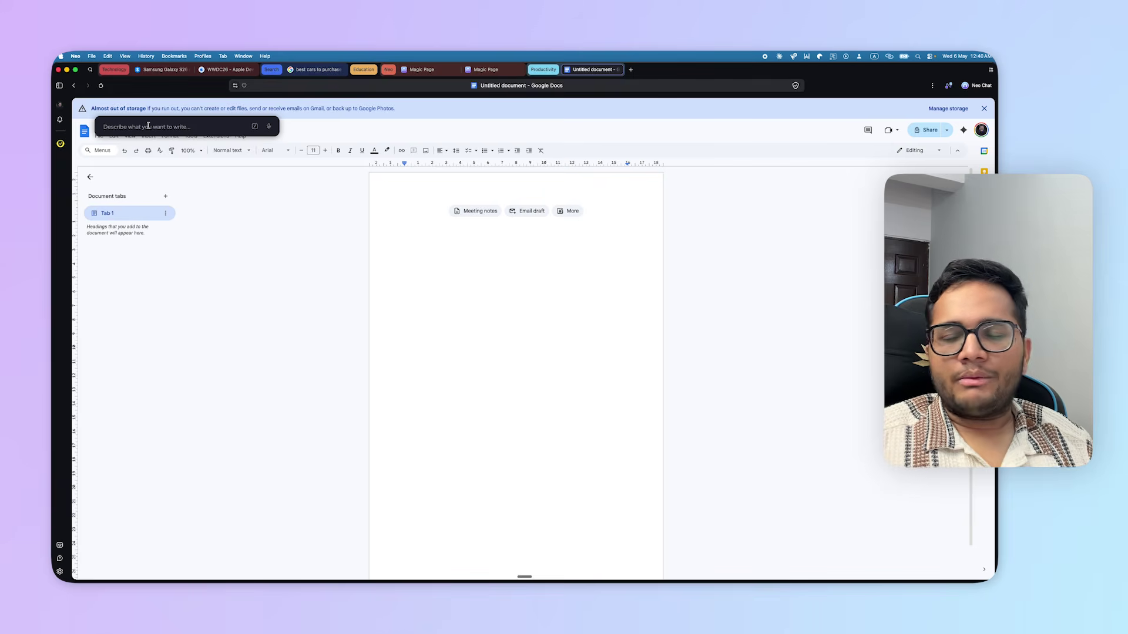
pyautogui.write('title for')
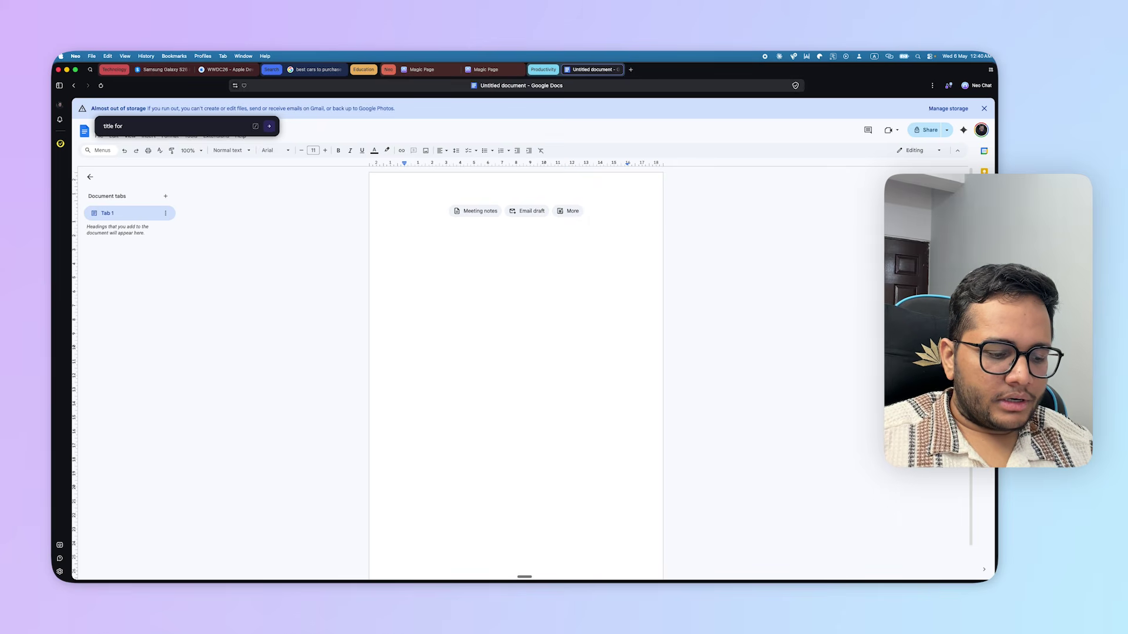
pyautogui.write(' a ca')
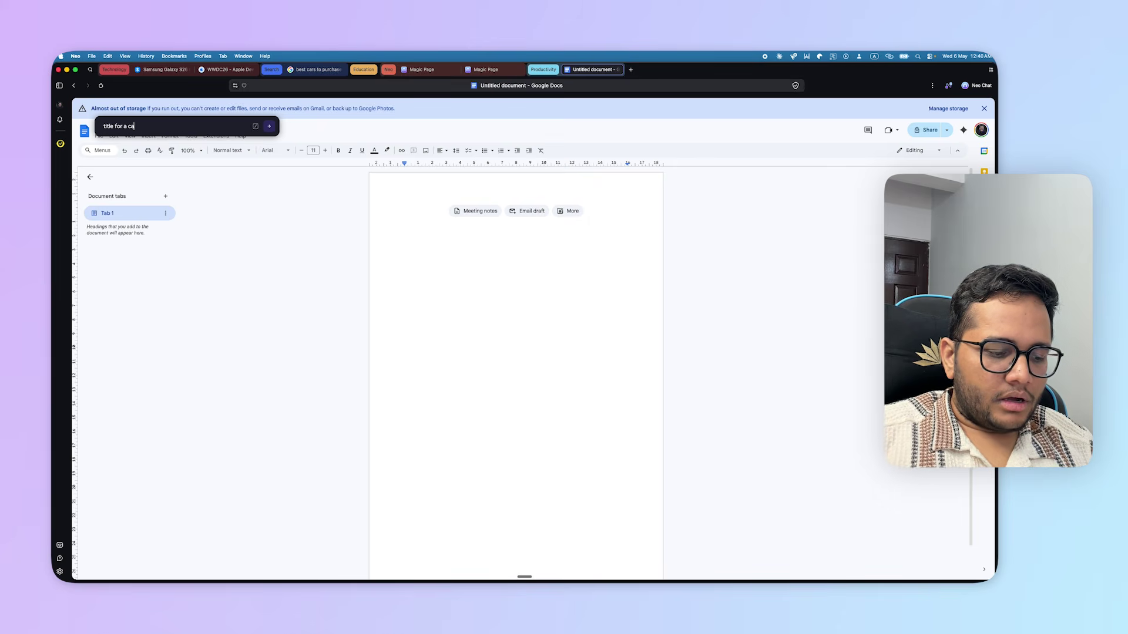
pyautogui.write('rs review video')
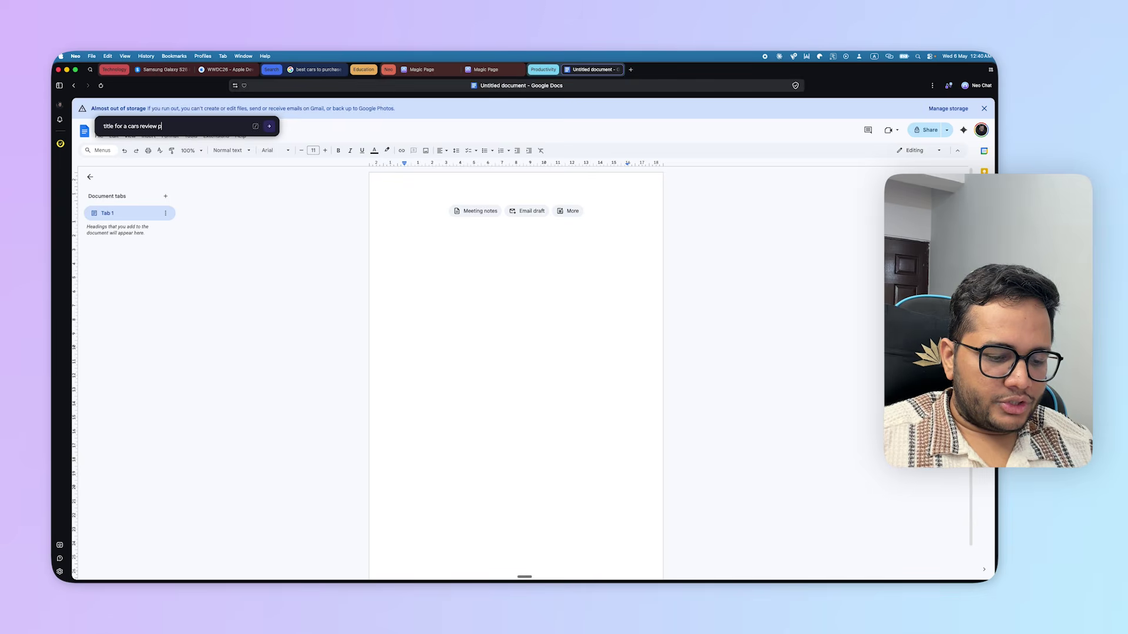
pyautogui.press('Return')
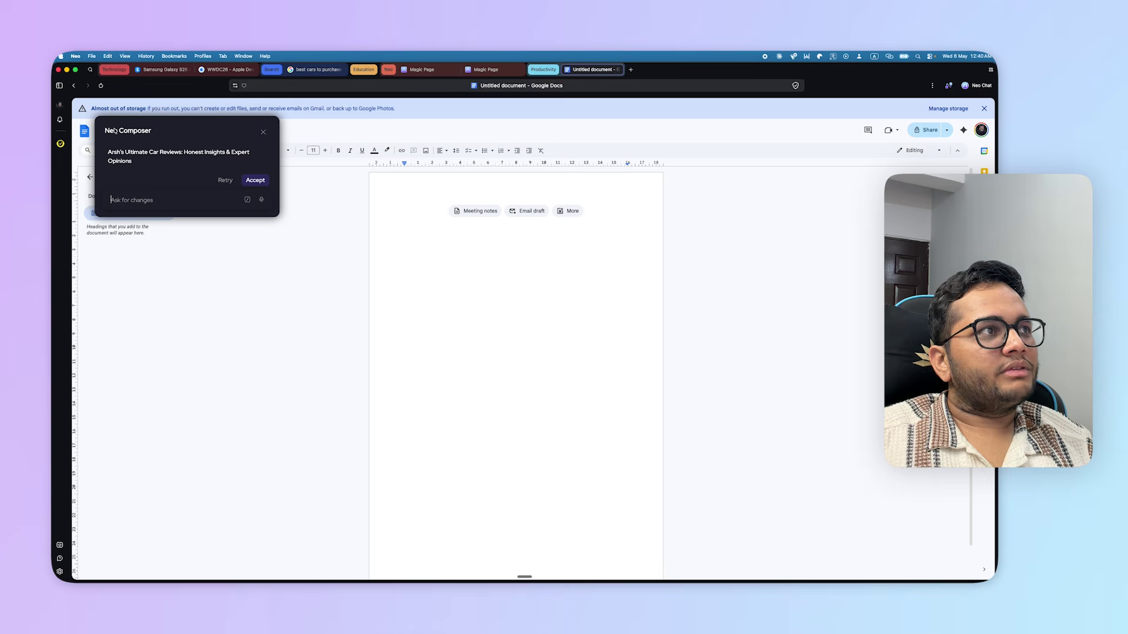
pyautogui.click(263, 181)
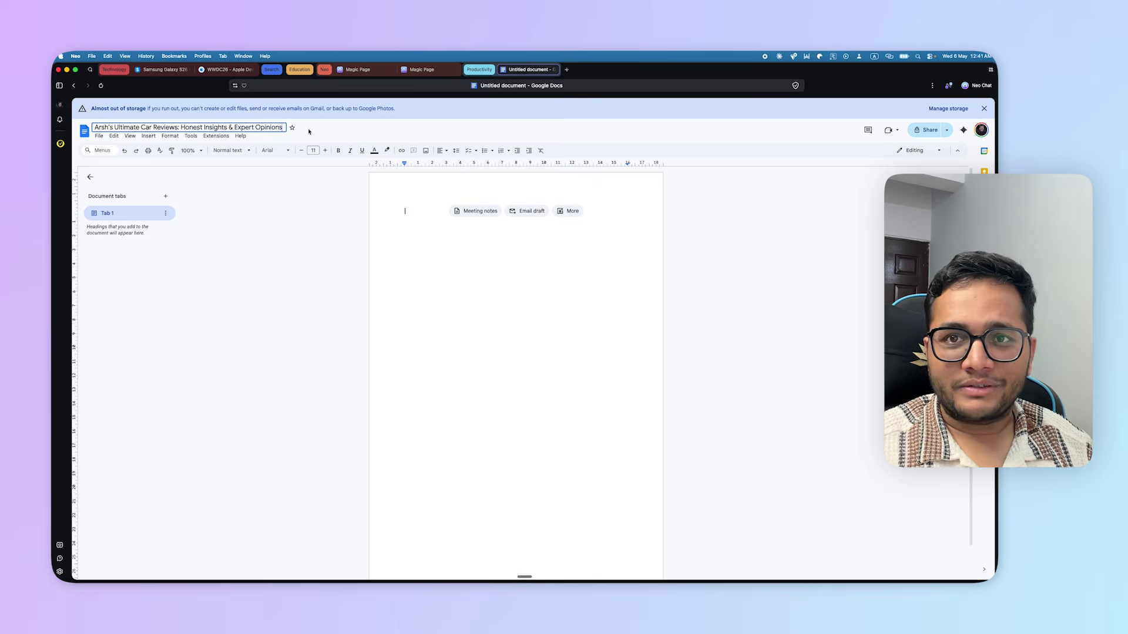
# Search for "dynamic programming" in a new tab and expand the AI Overview in the Google results.
pyautogui.press('super+t')
pyautogui.write('dyna')
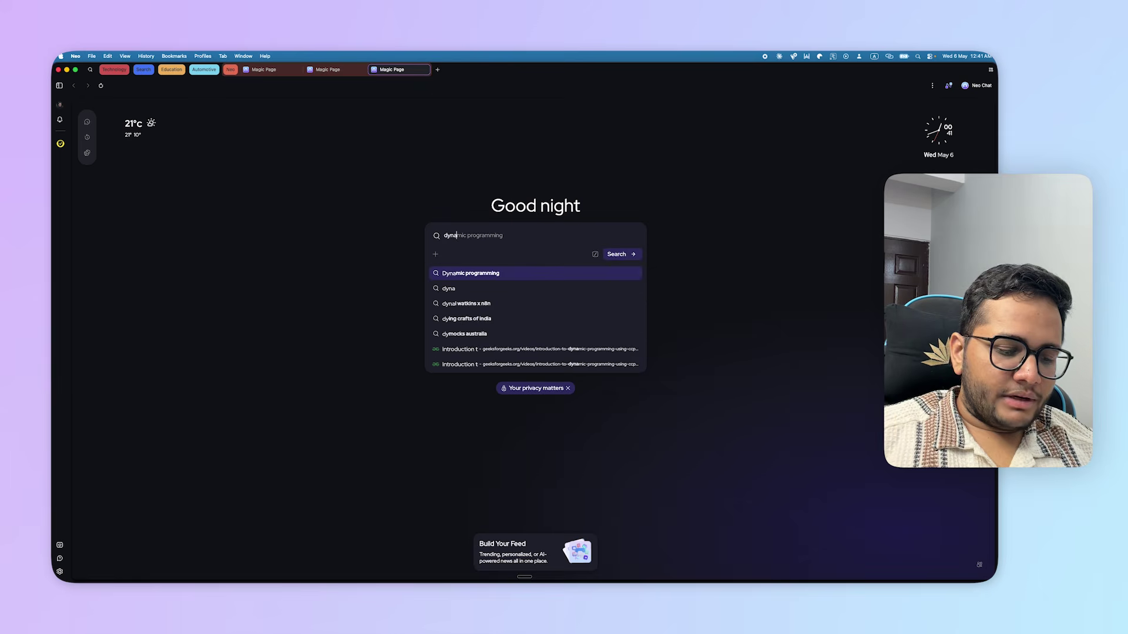
pyautogui.write('mic programming')
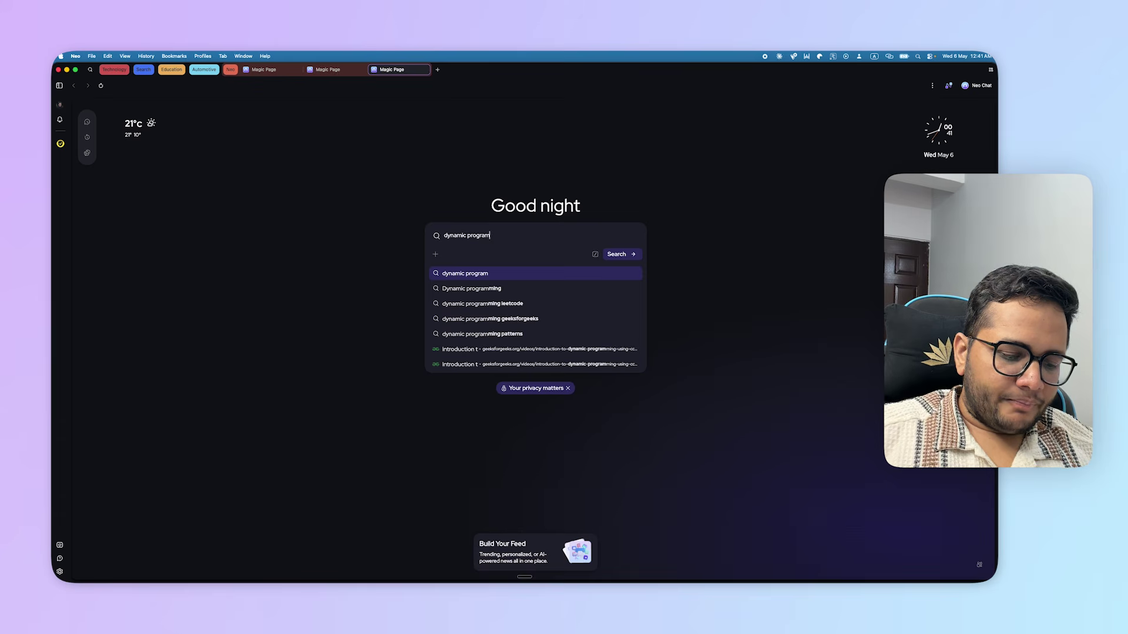
pyautogui.press('Return')
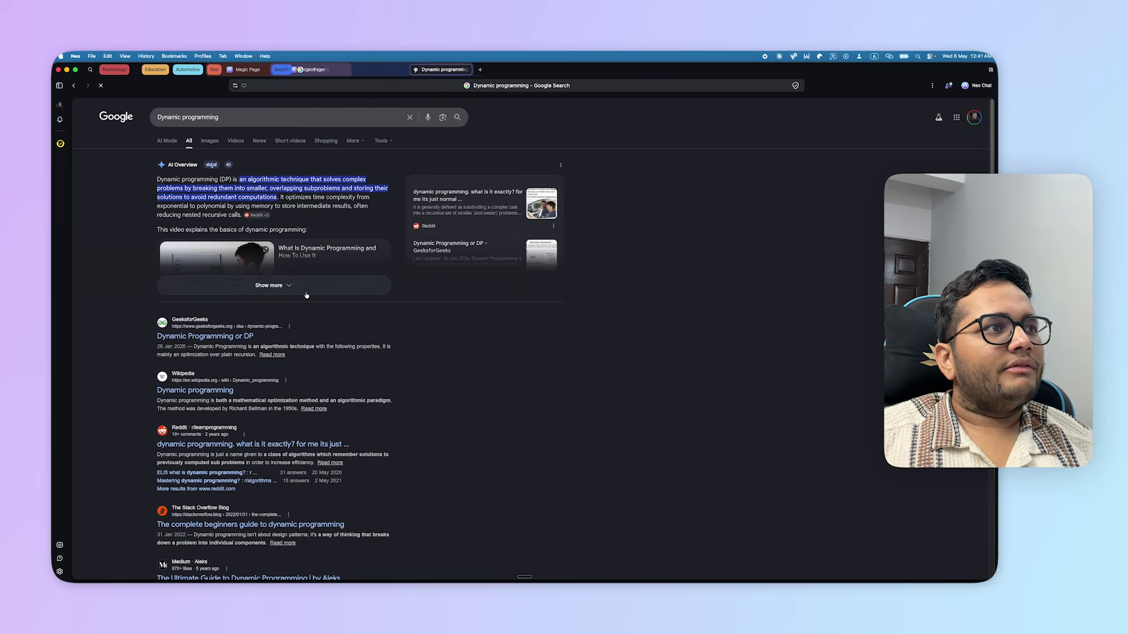
pyautogui.click(305, 288)
pyautogui.scroll(-1, 224, 349)
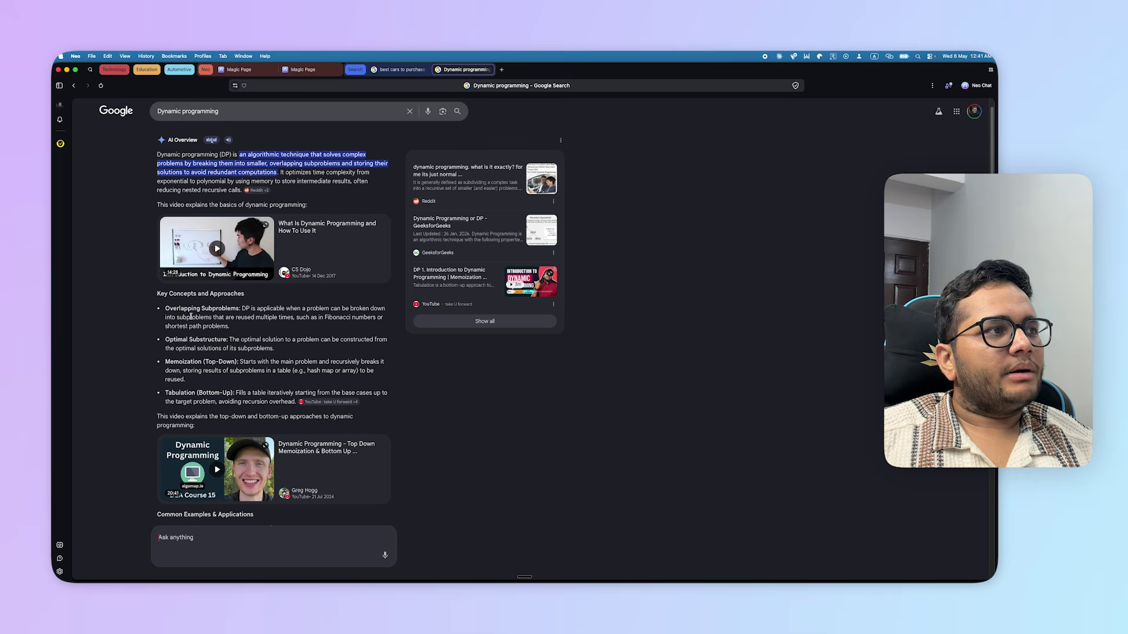
# Select the "Overlapping Subproblems" point in the AI Overview and have Neo Chat summarize it.
pyautogui.moveTo(165, 307); pyautogui.dragTo(241, 326)
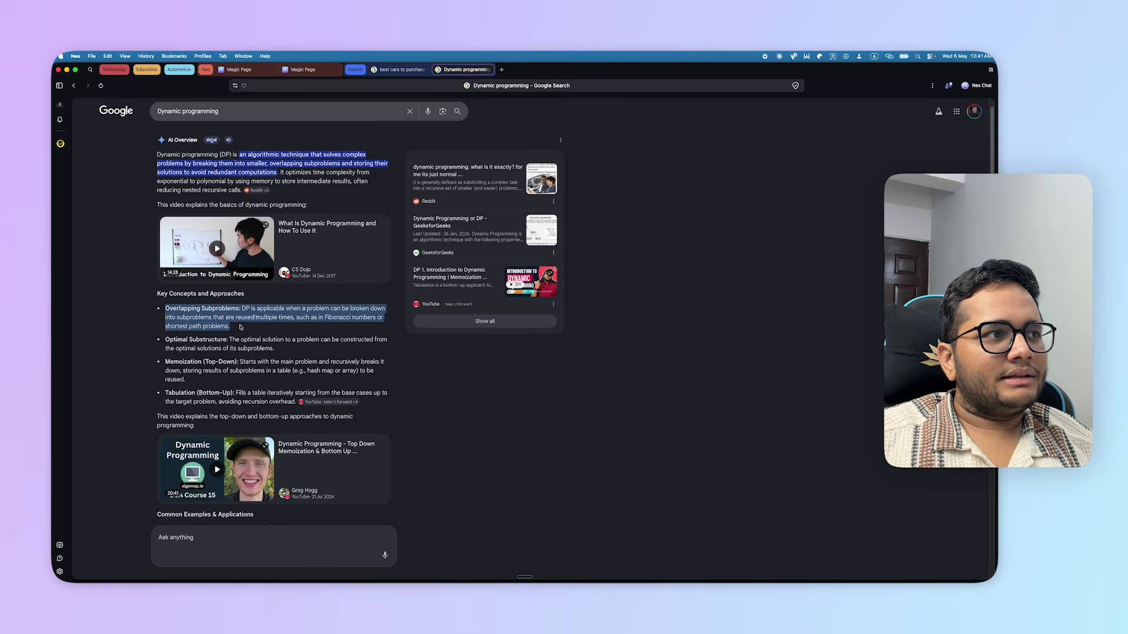
pyautogui.moveTo(255, 319)
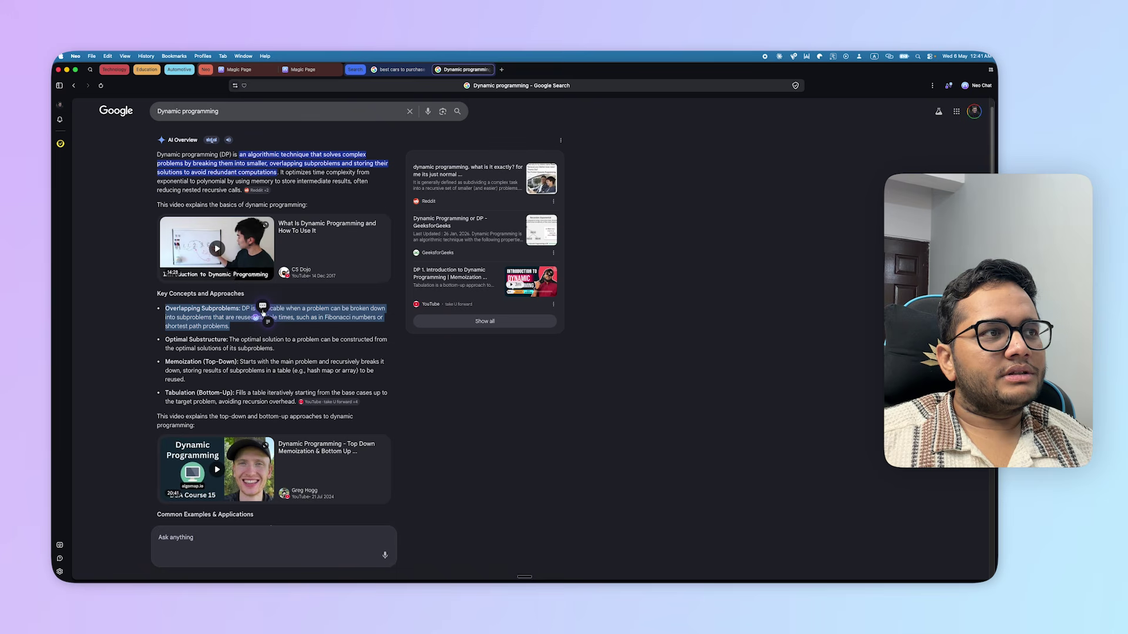
pyautogui.click(269, 324)
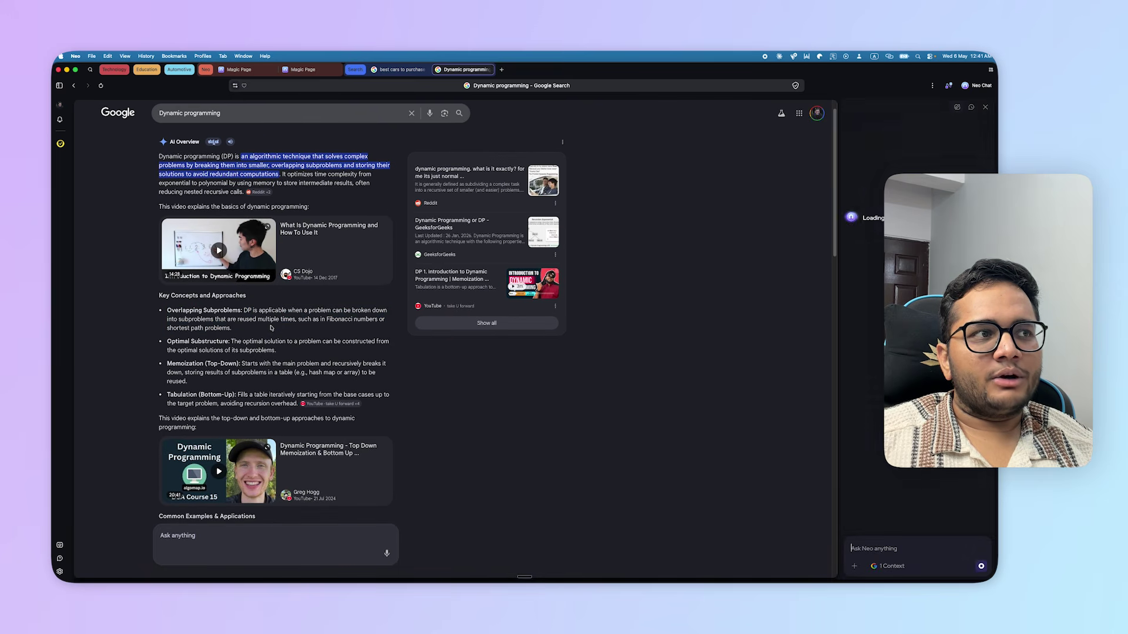
pyautogui.moveTo(892, 134); pyautogui.dragTo(956, 134)
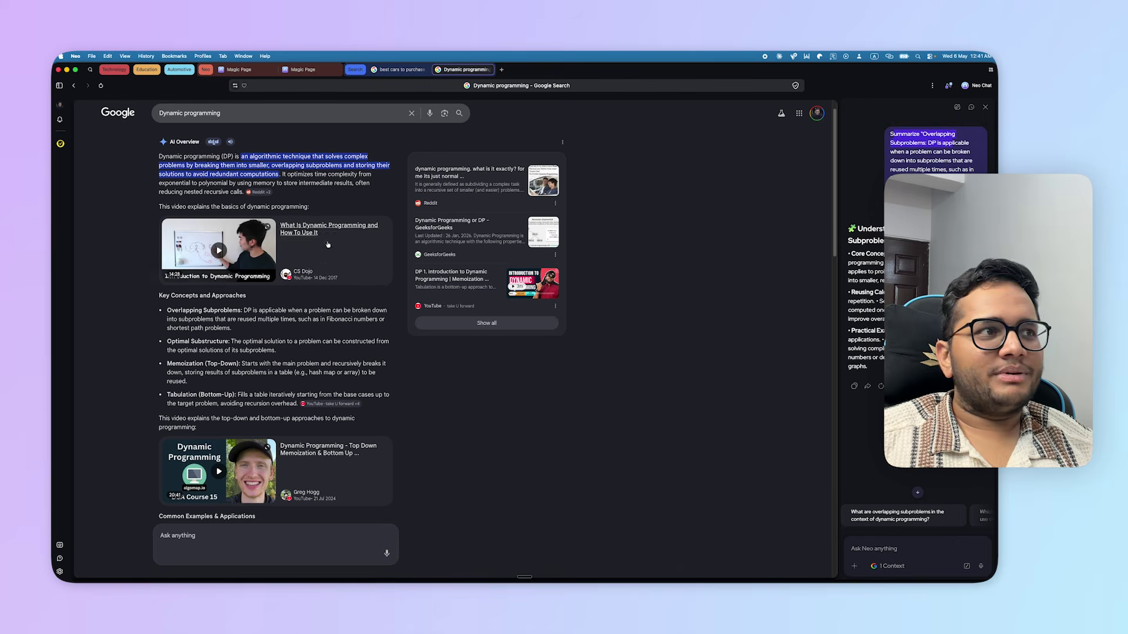
# Have Neo Chat explain the "Overlapping Subproblems" passage from "roblems that are reused multiple times" to "shortest path problems".
pyautogui.moveTo(232, 329); pyautogui.dragTo(167, 311)
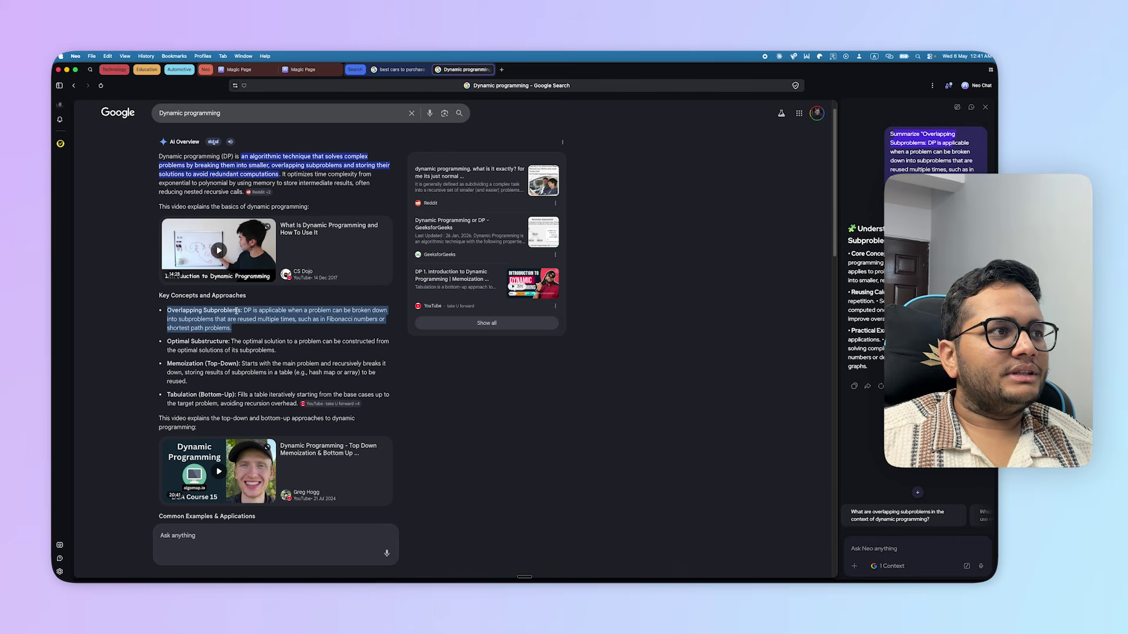
pyautogui.moveTo(257, 332); pyautogui.dragTo(208, 316)
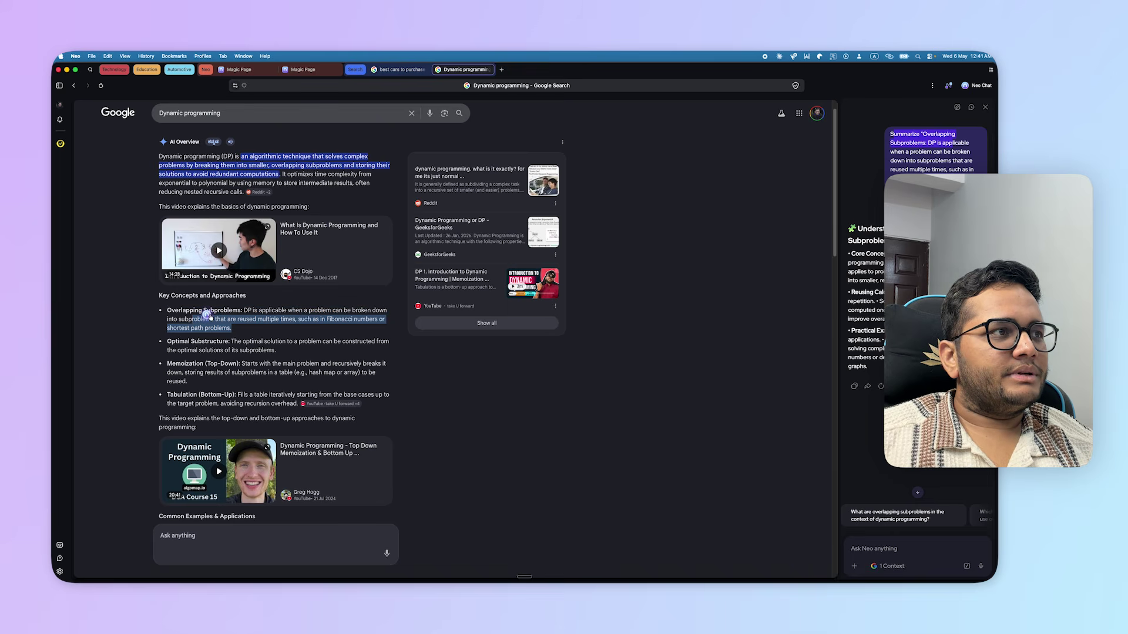
pyautogui.click(215, 301)
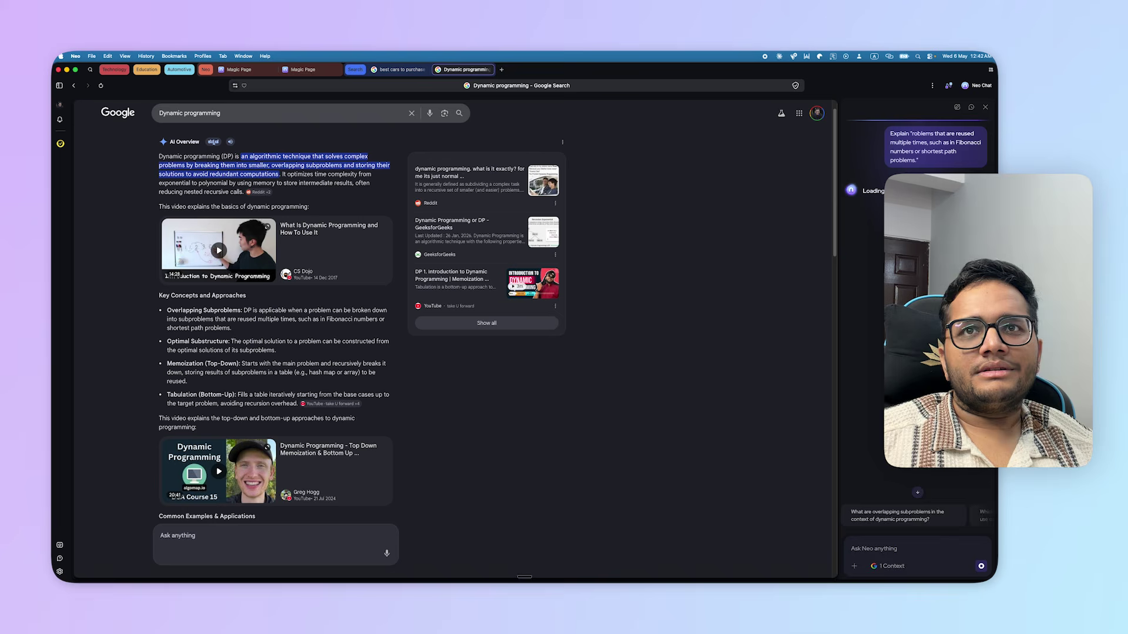
pyautogui.moveTo(916, 275); pyautogui.dragTo(845, 196)
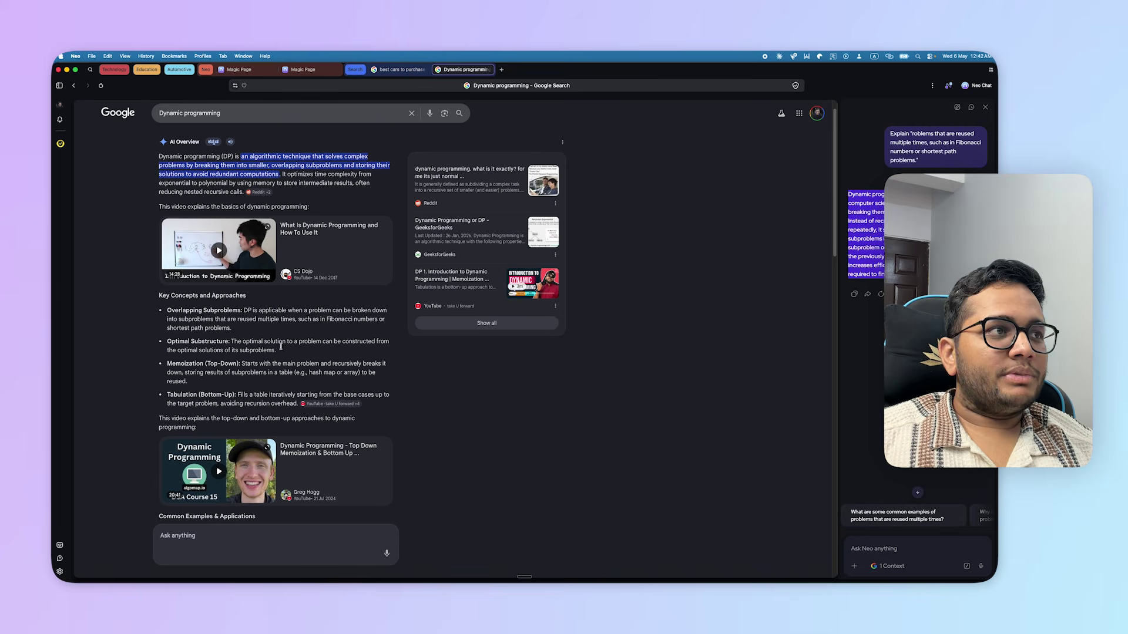
pyautogui.moveTo(346, 385); pyautogui.dragTo(199, 316)
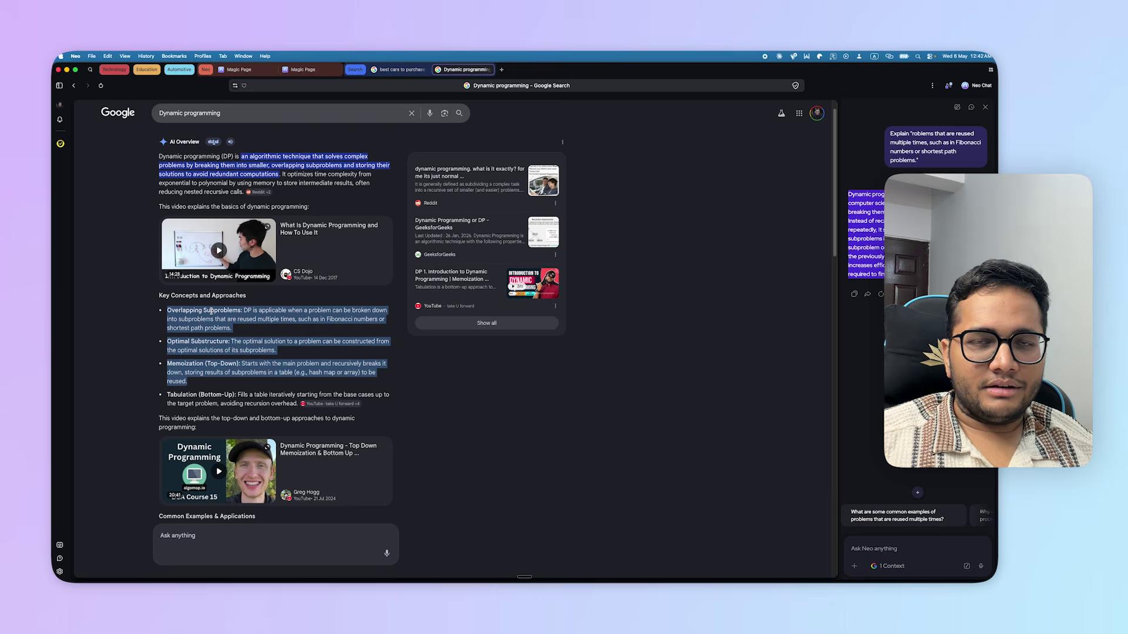
# Ask Neo in a new tab to remember the birthday date and review its reply.
pyautogui.press('super+t')
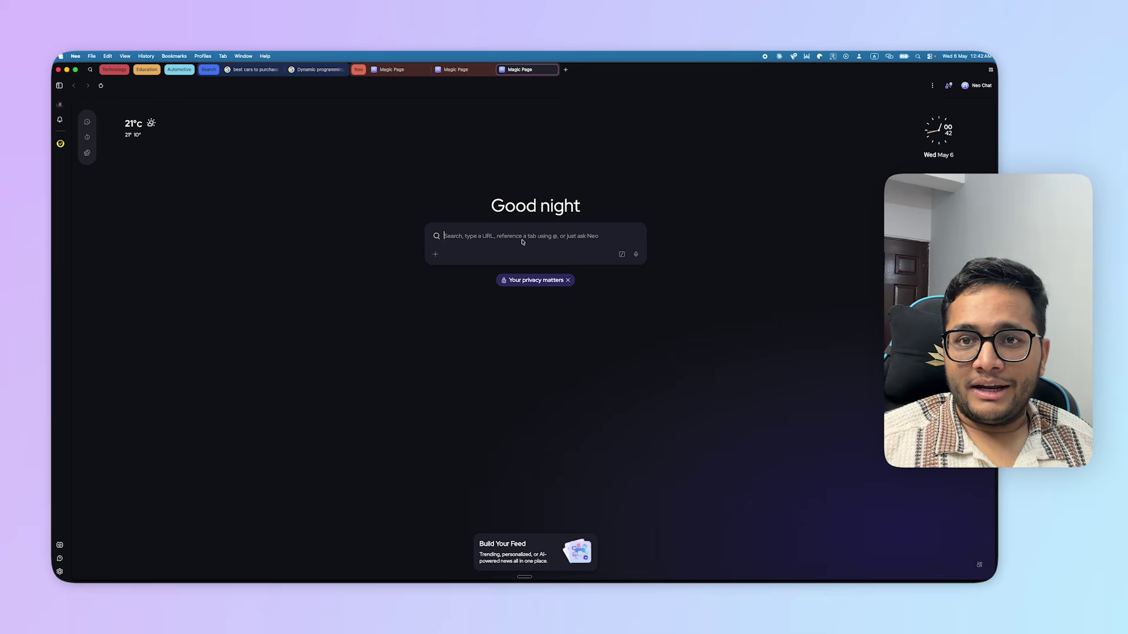
pyautogui.press('fn')
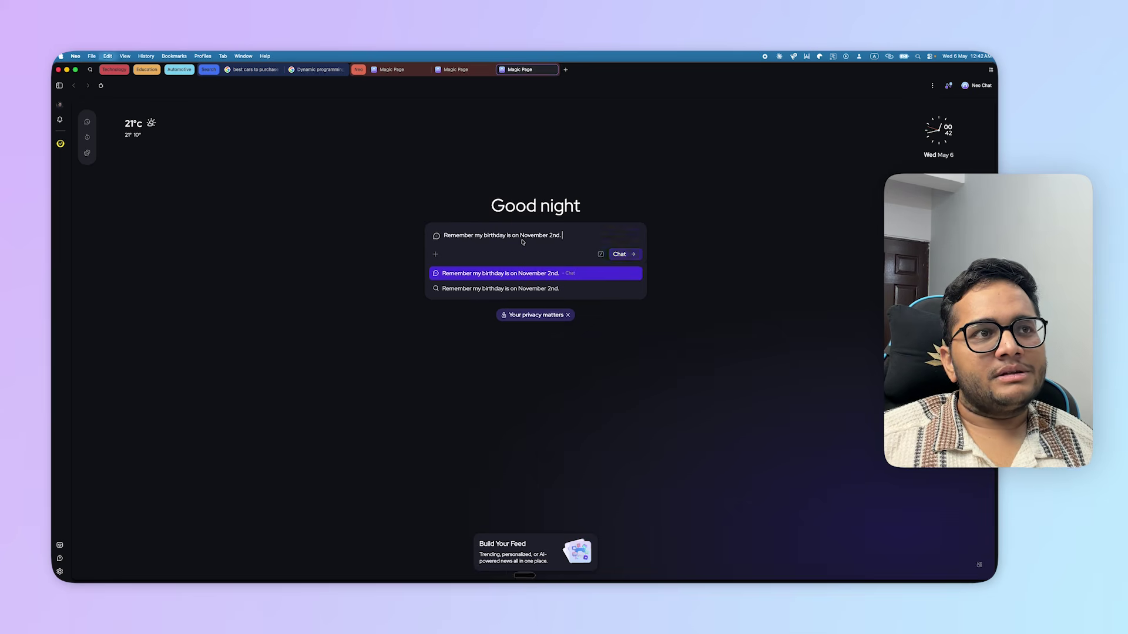
pyautogui.click(639, 256)
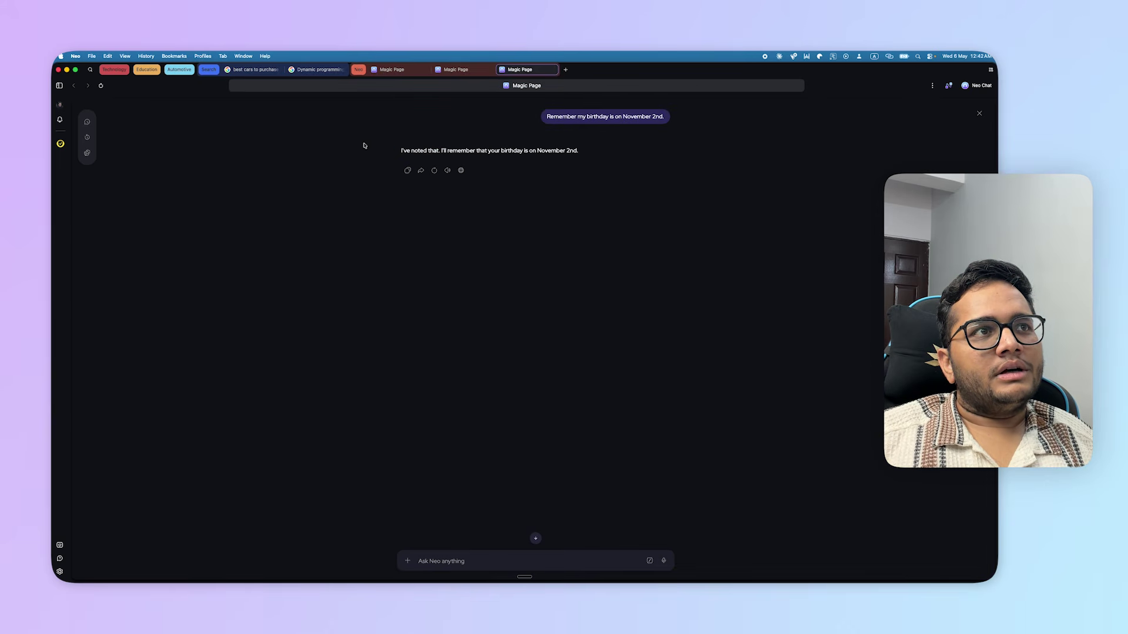
pyautogui.moveTo(392, 150); pyautogui.dragTo(501, 153)
pyautogui.click(592, 152)
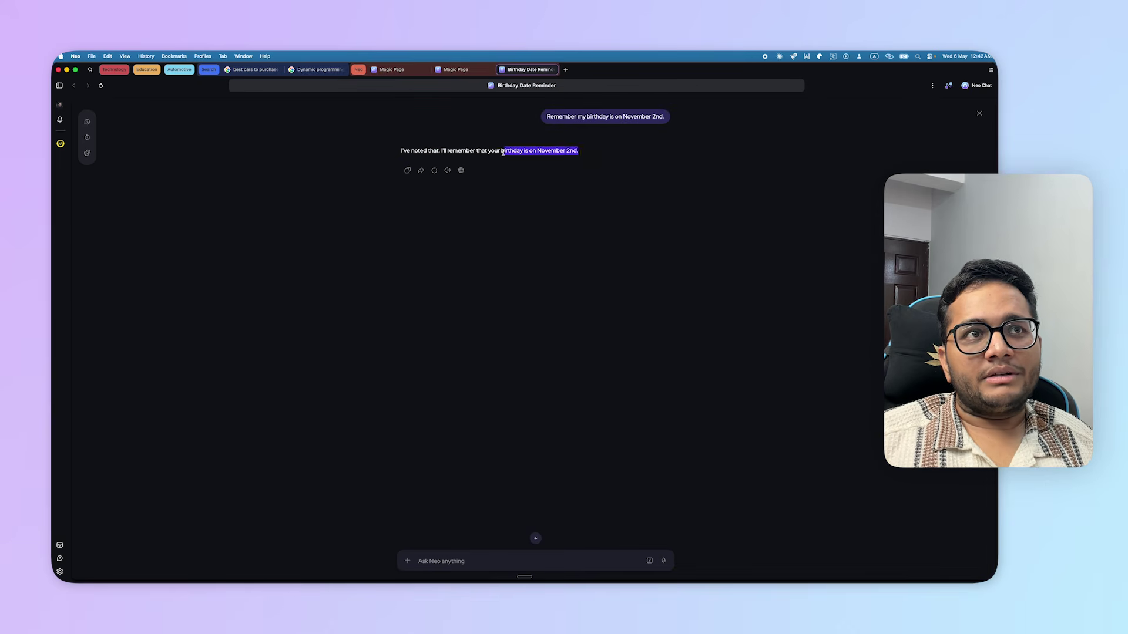
pyautogui.click(499, 154)
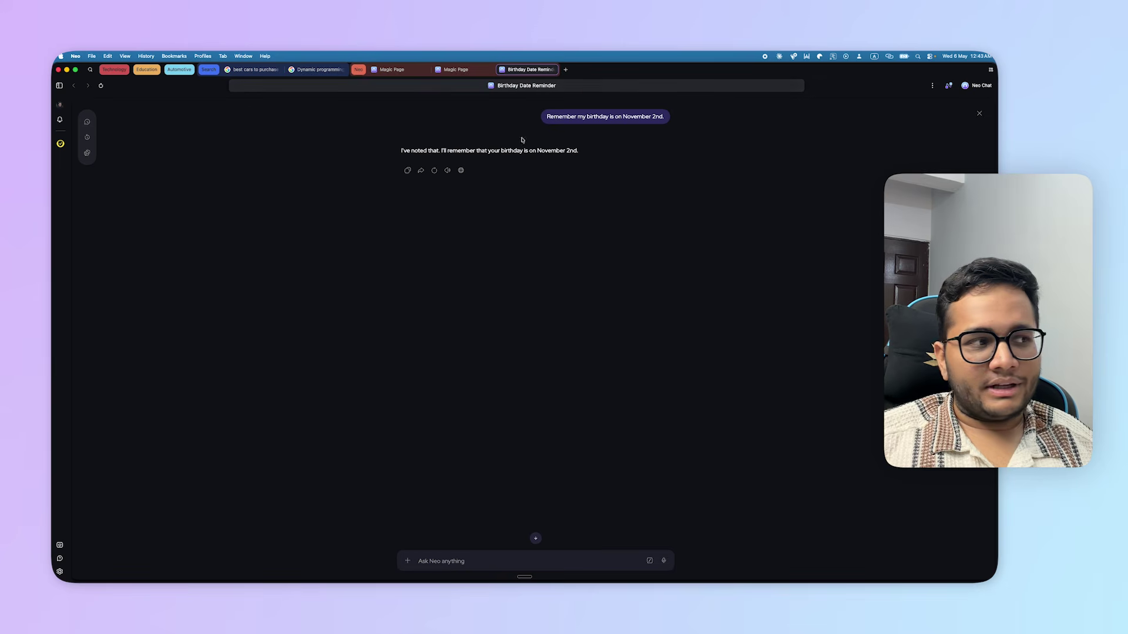
# Review the Memories option and the saved birthday entry under Manage Memories in Neo's AI Mode settings, and close the settings.
pyautogui.click(59, 571)
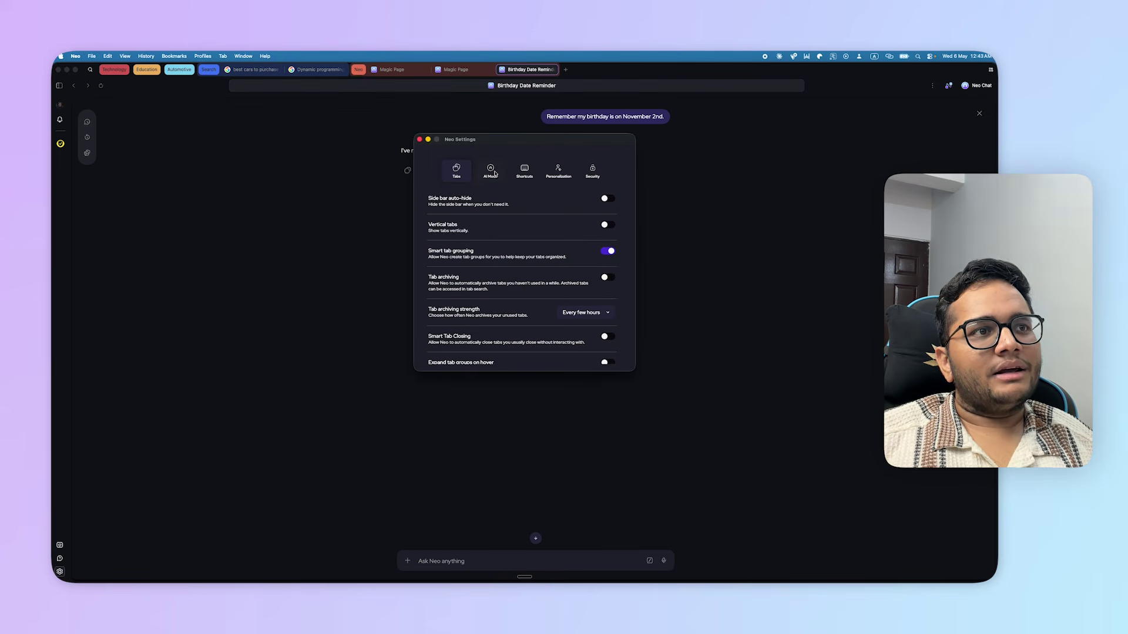
pyautogui.click(495, 174)
pyautogui.scroll(-5, 447, 297)
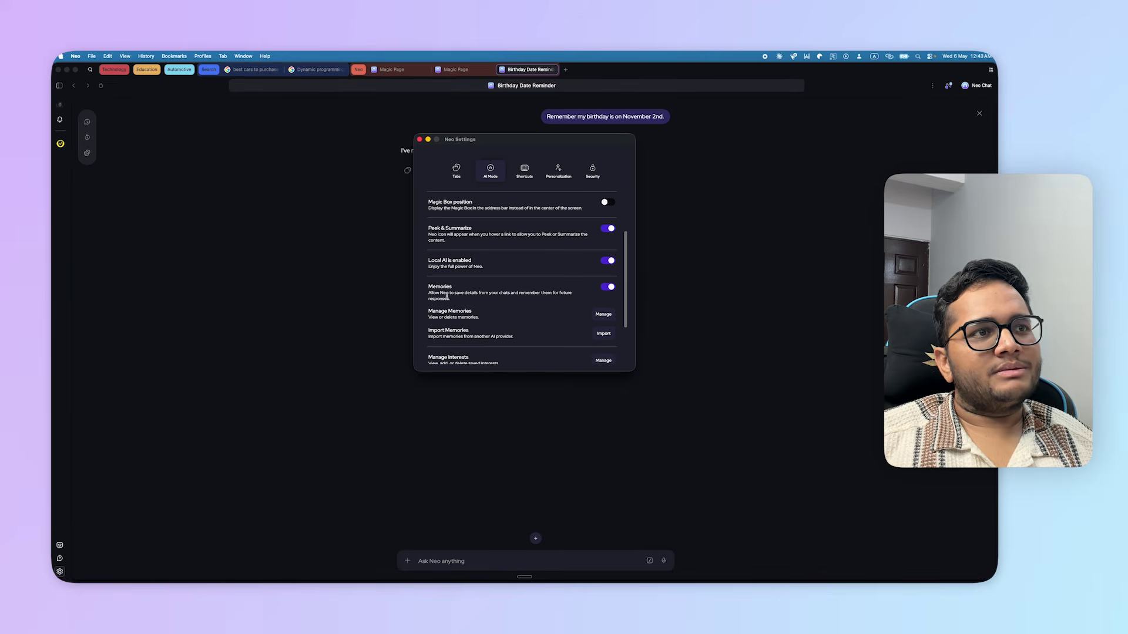
pyautogui.moveTo(427, 295); pyautogui.dragTo(505, 300)
pyautogui.click(506, 299)
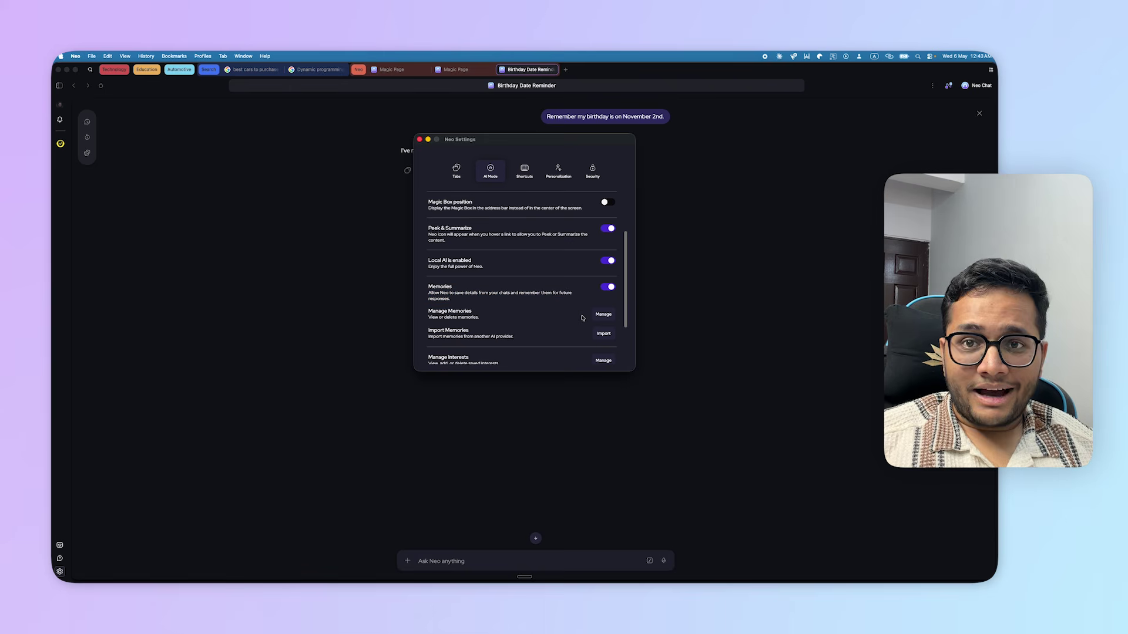
pyautogui.click(604, 315)
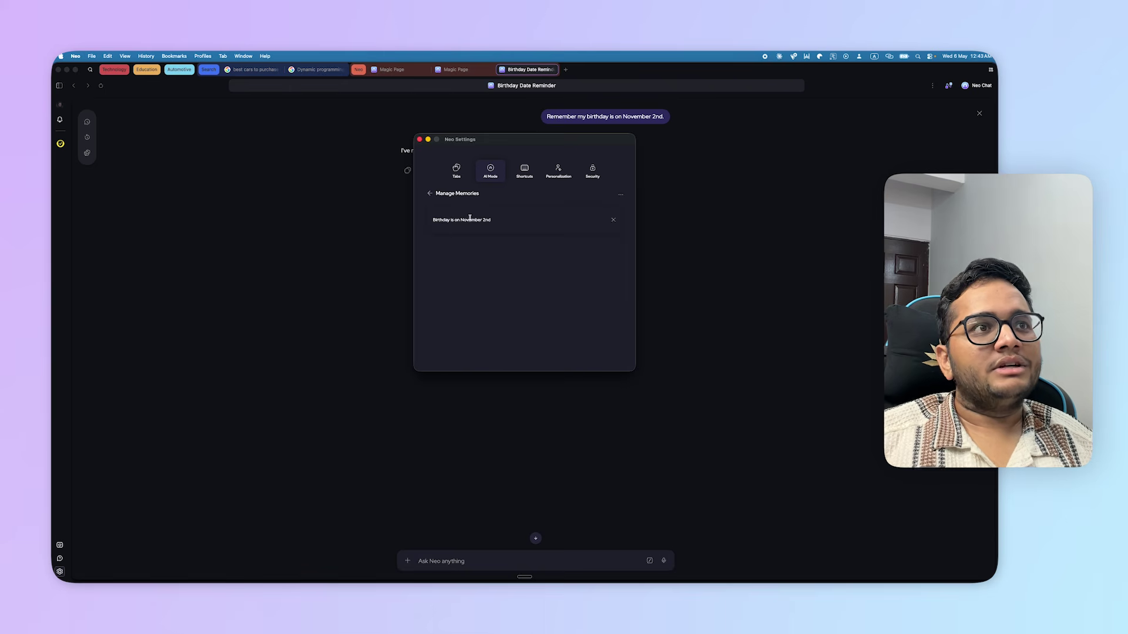
pyautogui.moveTo(499, 221); pyautogui.dragTo(432, 220)
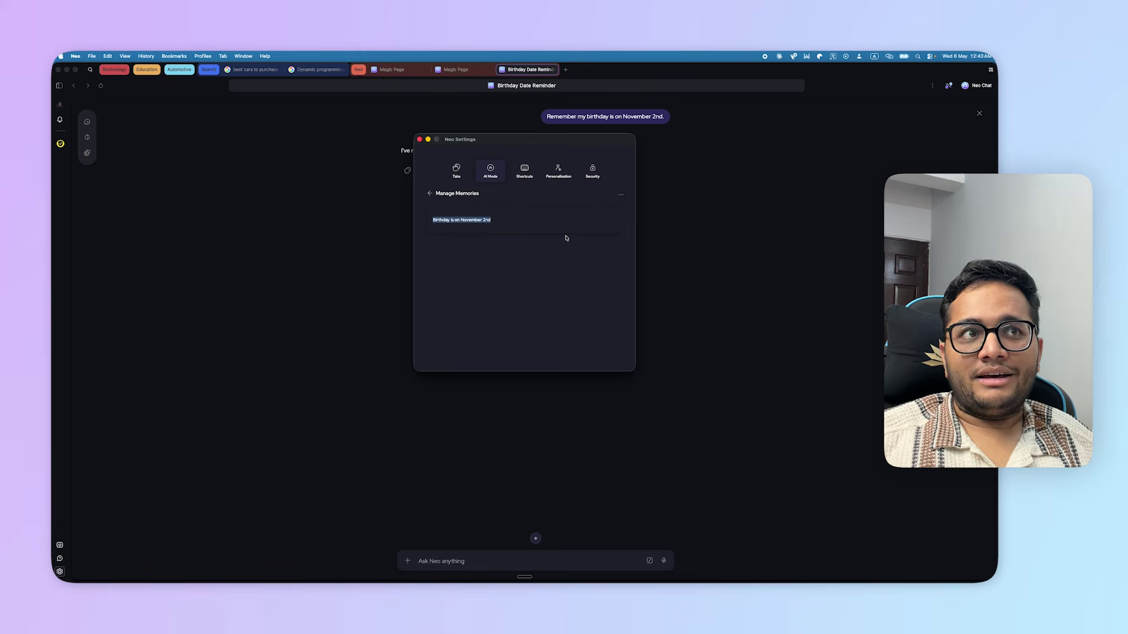
pyautogui.click(431, 193)
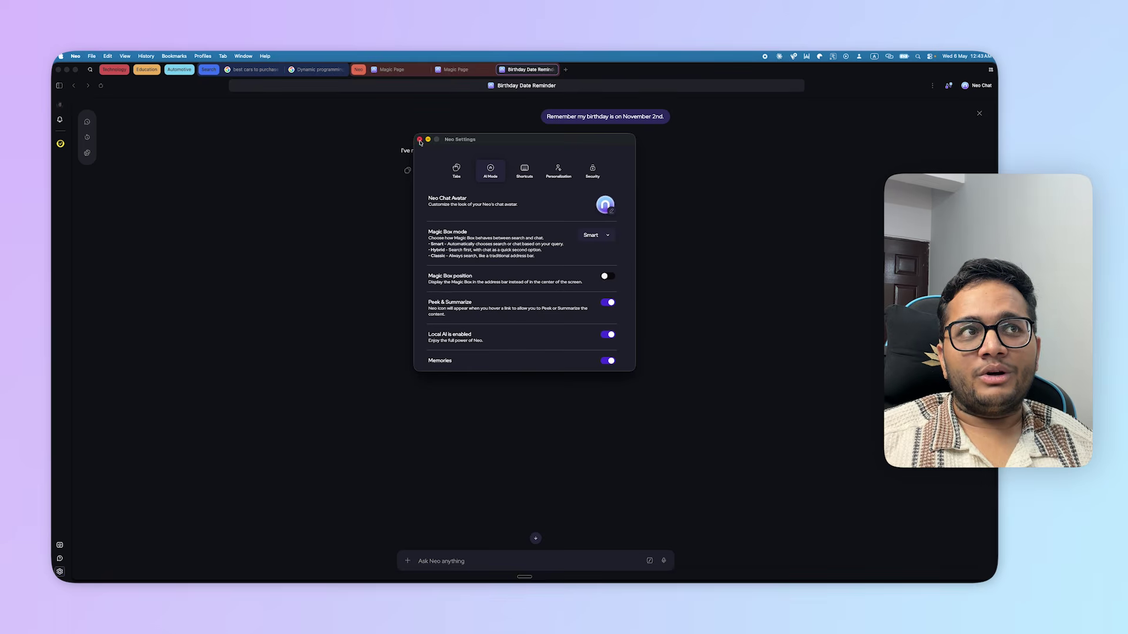
pyautogui.click(420, 141)
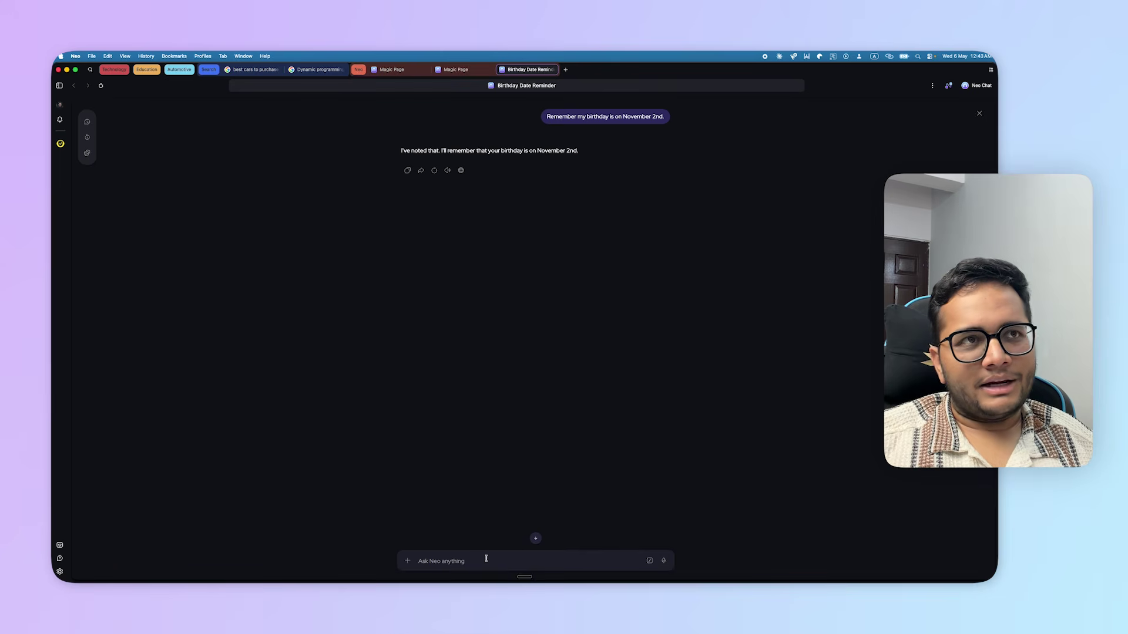
# Ask Neo in a new tab "When is my birthday?" and review its reply.
pyautogui.click(565, 69)
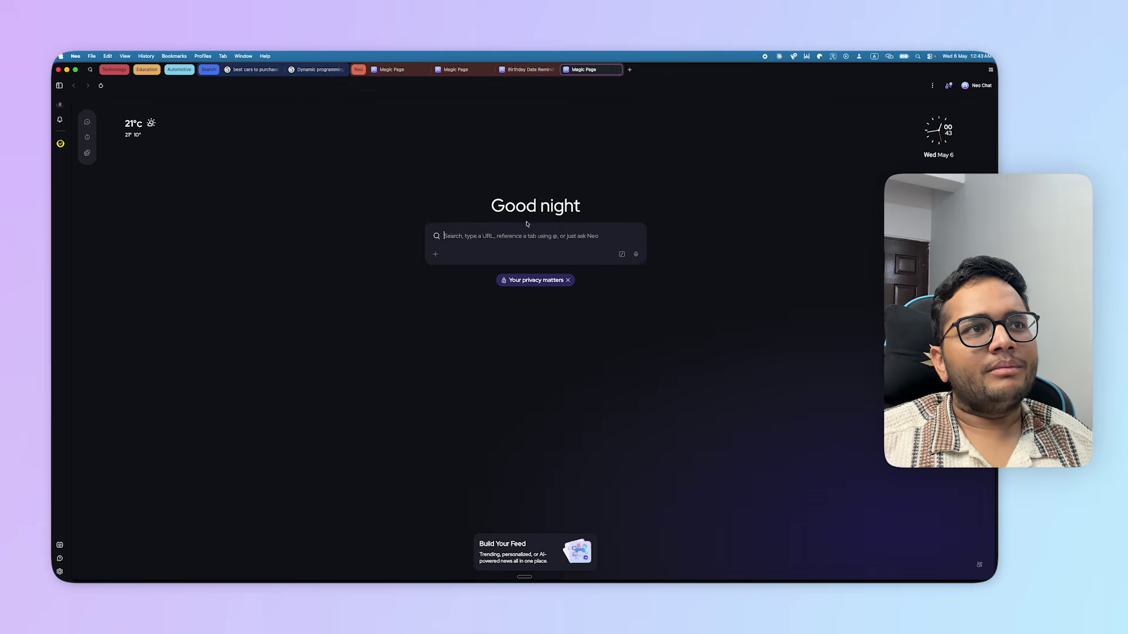
pyautogui.press('fn')
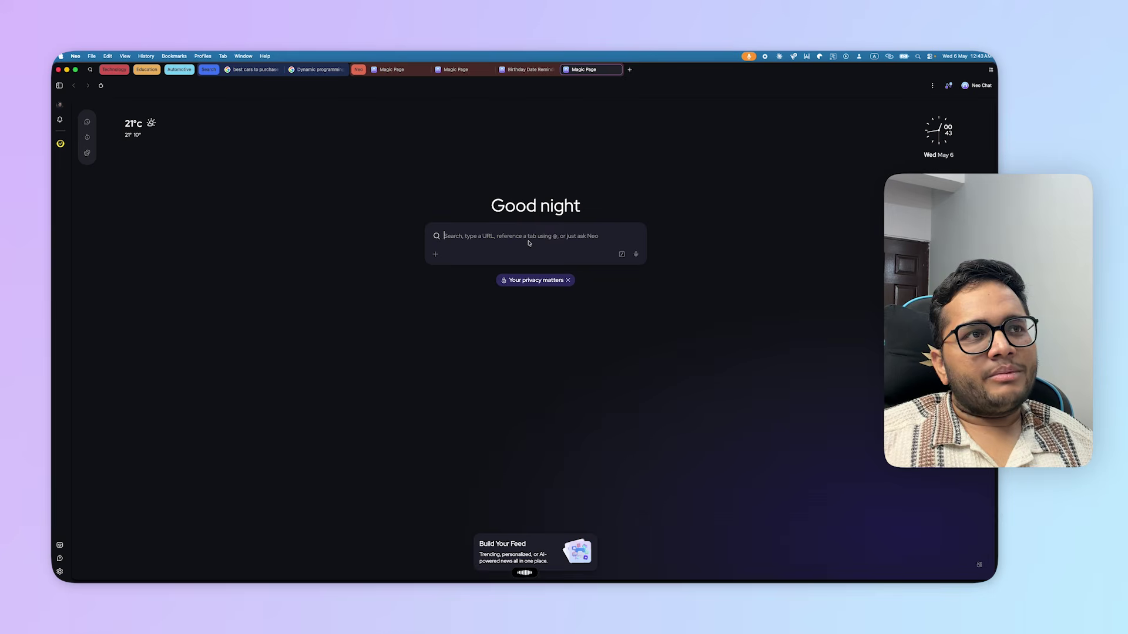
pyautogui.press('fn')
pyautogui.press('Return')
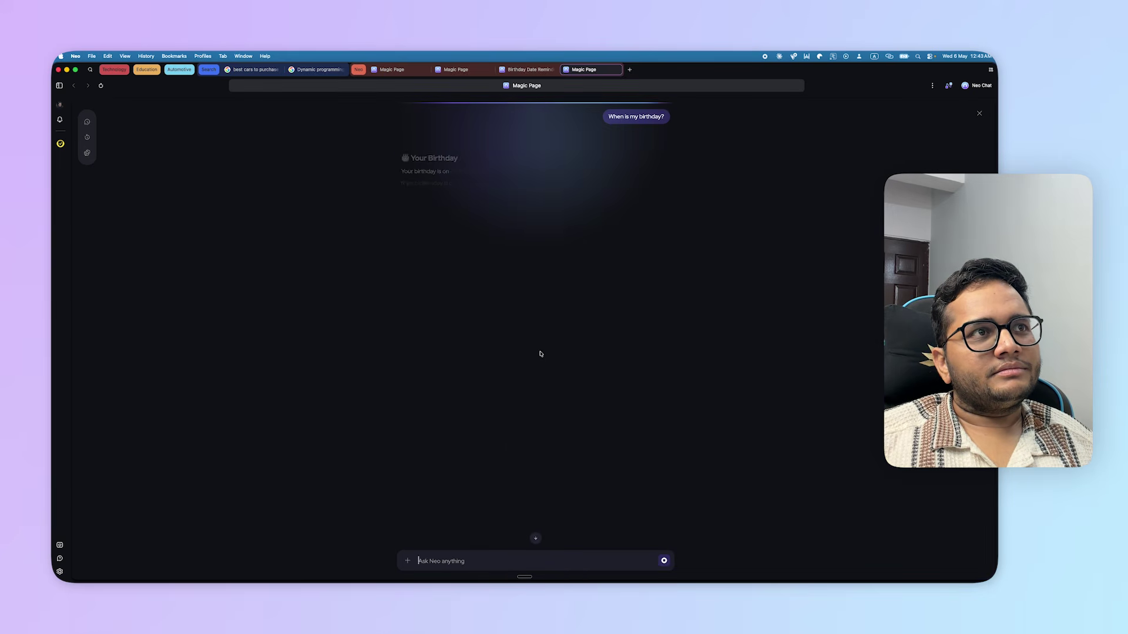
pyautogui.moveTo(400, 171)
pyautogui.mouseDown()
pyautogui.moveTo(494, 173)
pyautogui.moveTo(568, 196)
pyautogui.moveTo(383, 180)
pyautogui.mouseUp()
pyautogui.click(556, 202)
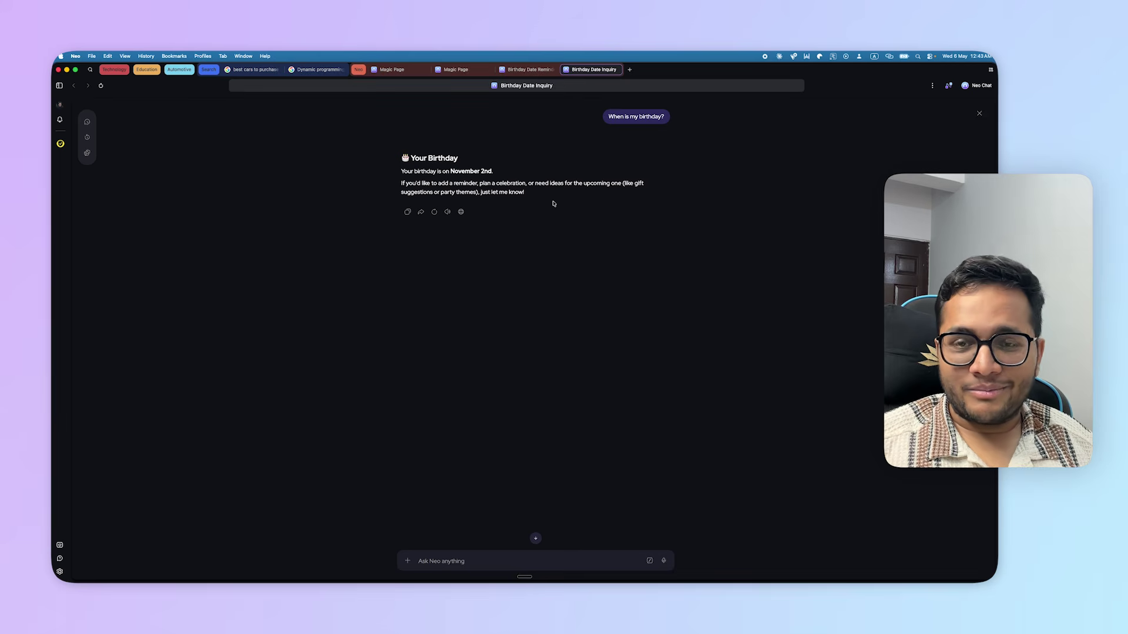
# Browse the Trending news articles in the feed of a new Magic Page.
pyautogui.press('super+t')
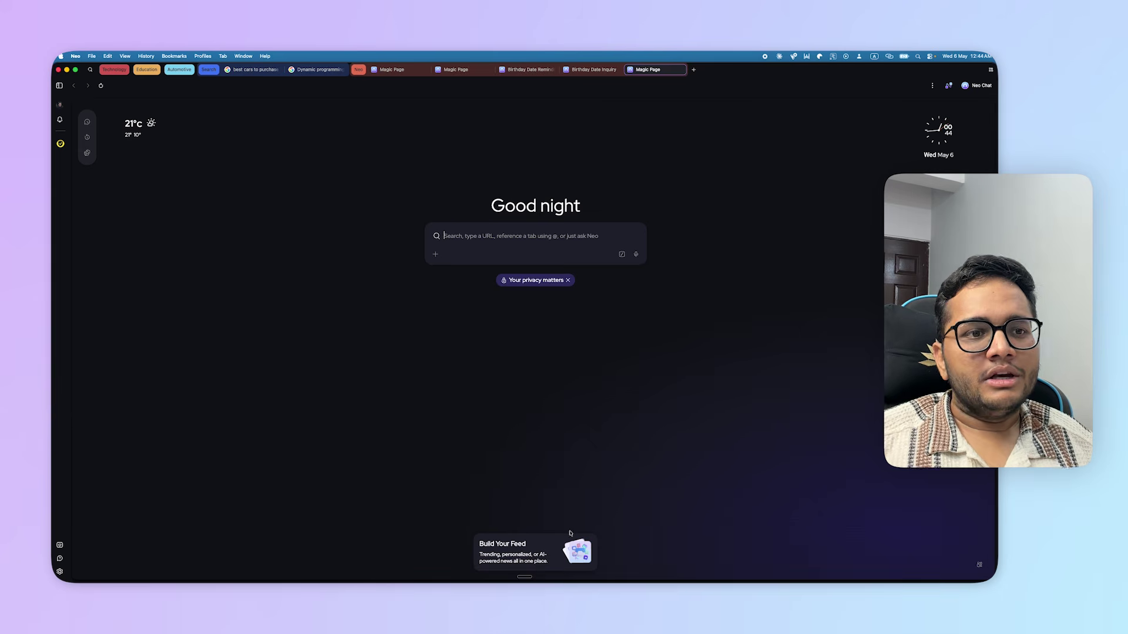
pyautogui.scroll(-5, 580, 482)
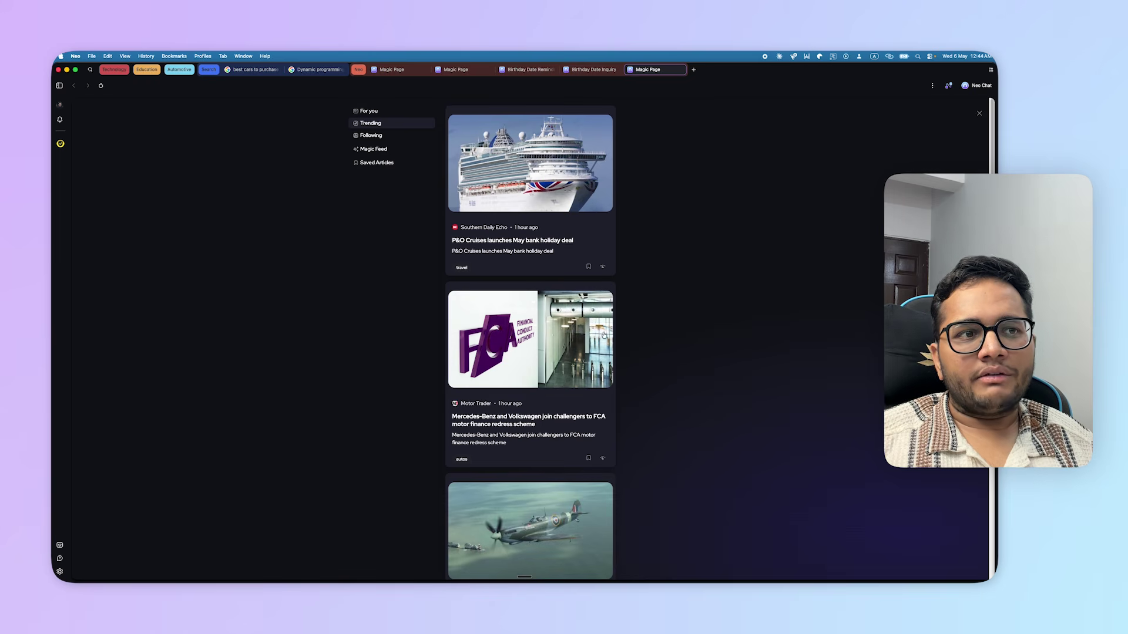
pyautogui.scroll(-5, 532, 449)
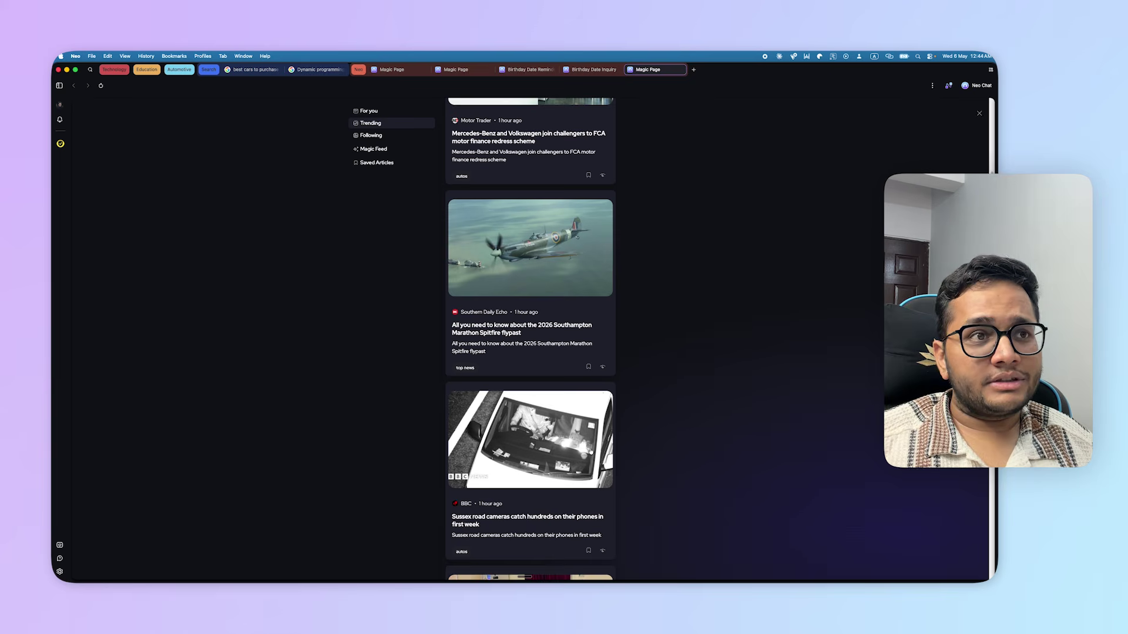
pyautogui.scroll(2, 571, 360)
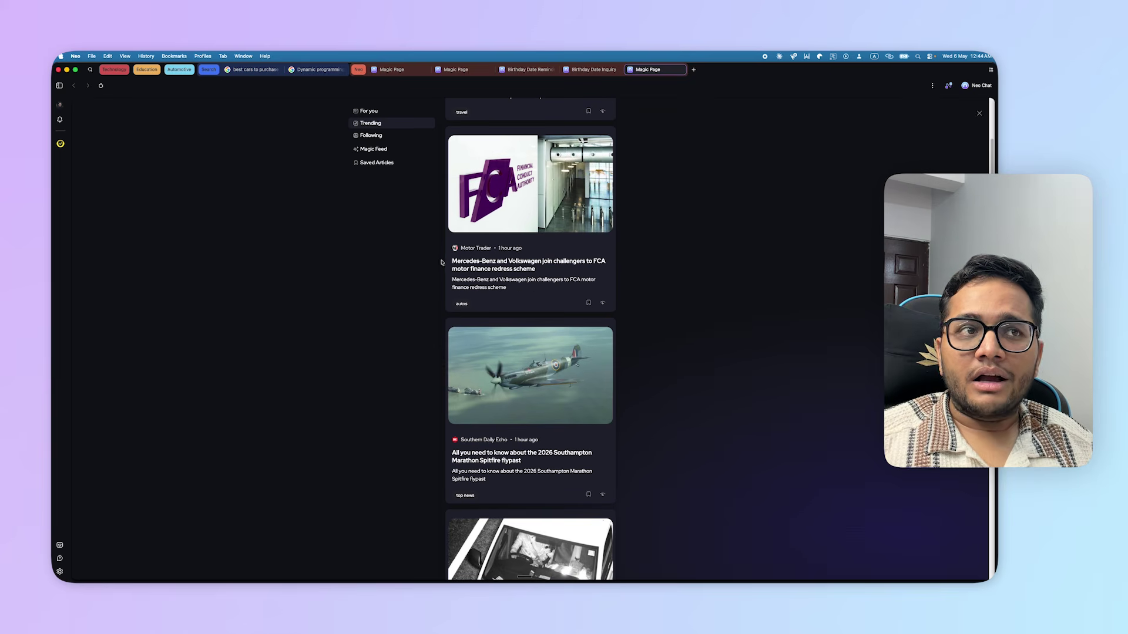
pyautogui.scroll(-1, 578, 390)
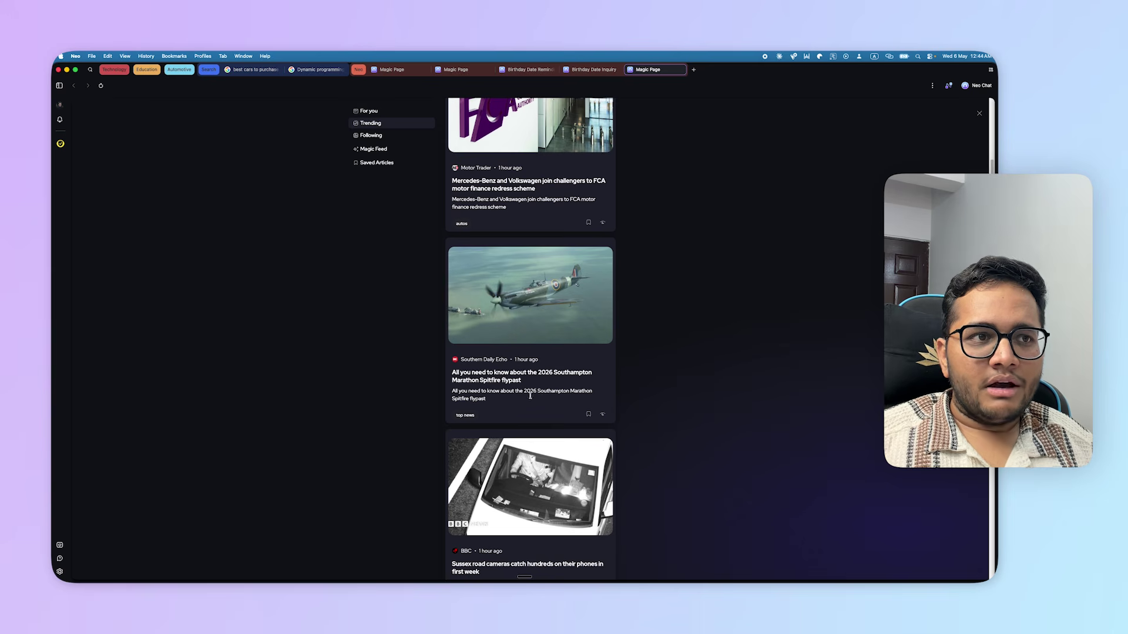
pyautogui.scroll(-5, 517, 376)
pyautogui.scroll(-2, 453, 346)
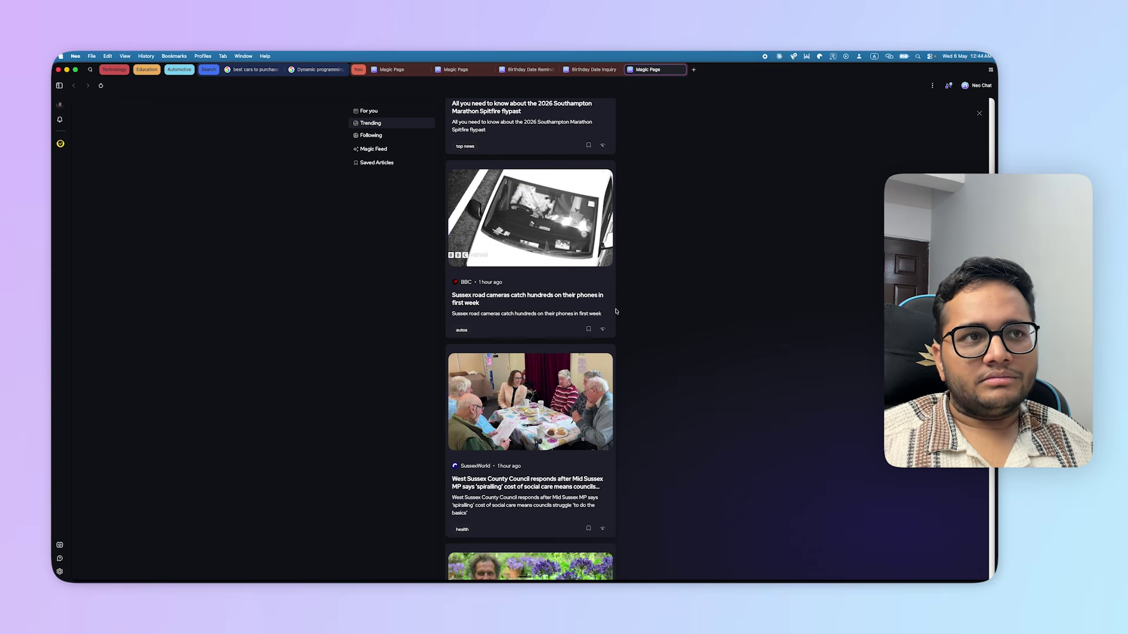
pyautogui.scroll(-3, 603, 329)
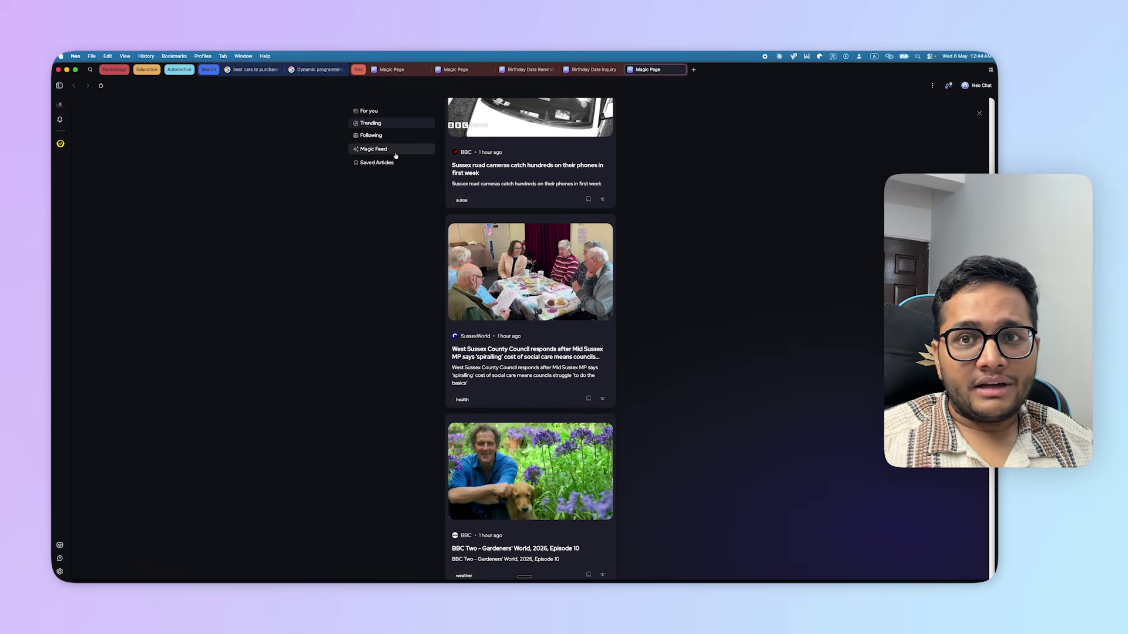
# Add "cars" and "content" as saved interests for the For you news feed.
pyautogui.click(399, 114)
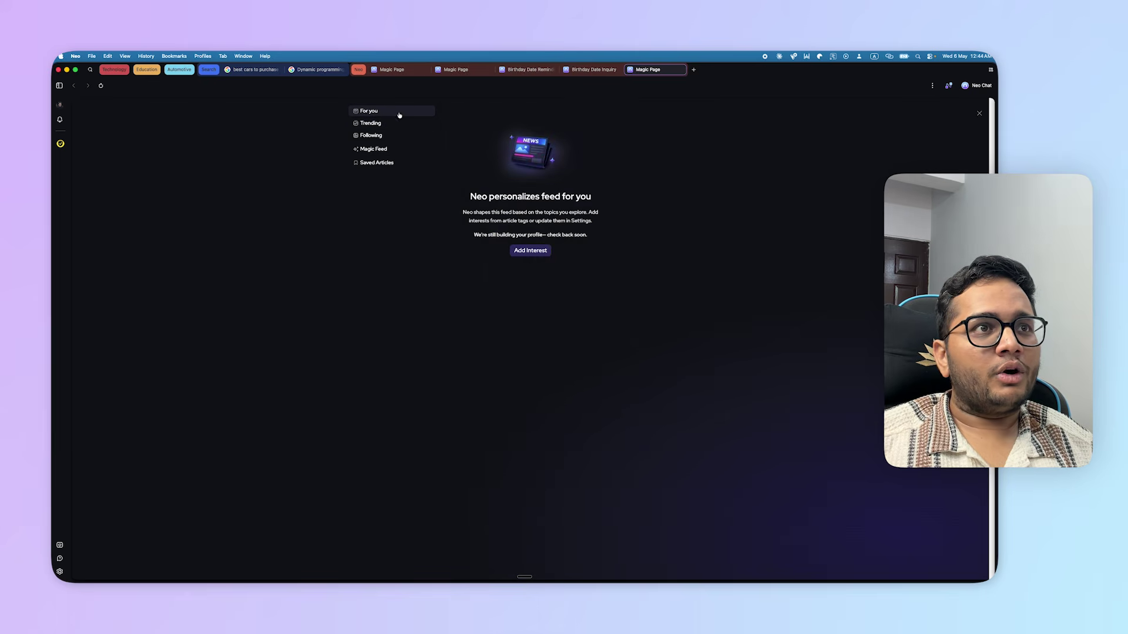
pyautogui.click(527, 255)
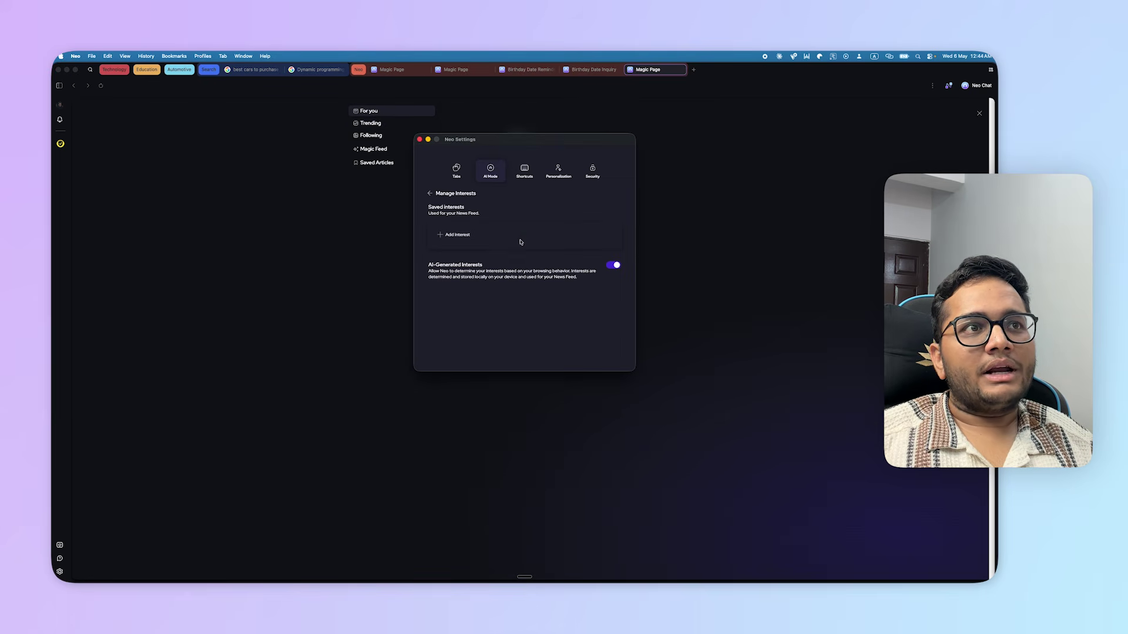
pyautogui.click(473, 237)
pyautogui.write('ca')
pyautogui.press('Return')
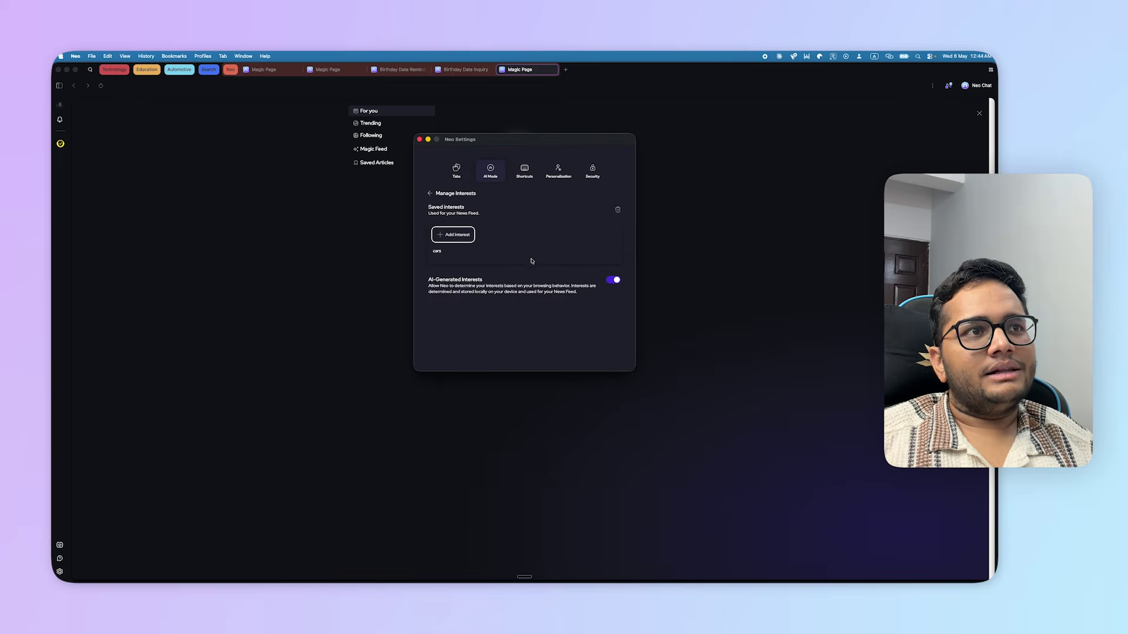
pyautogui.click(457, 237)
pyautogui.write('content')
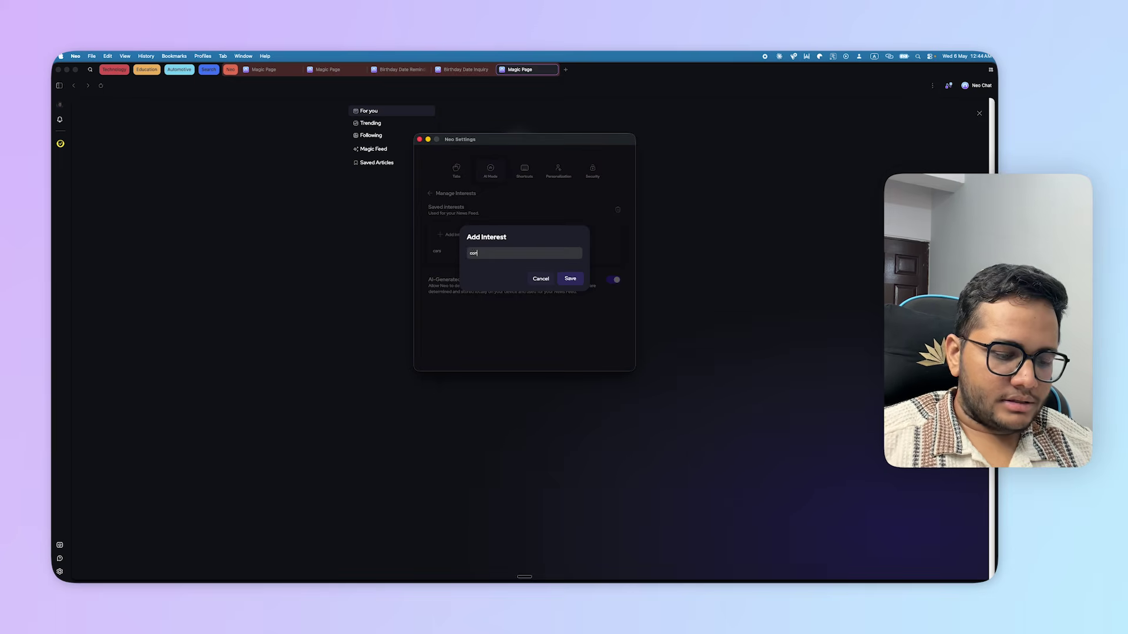
pyautogui.press('Return')
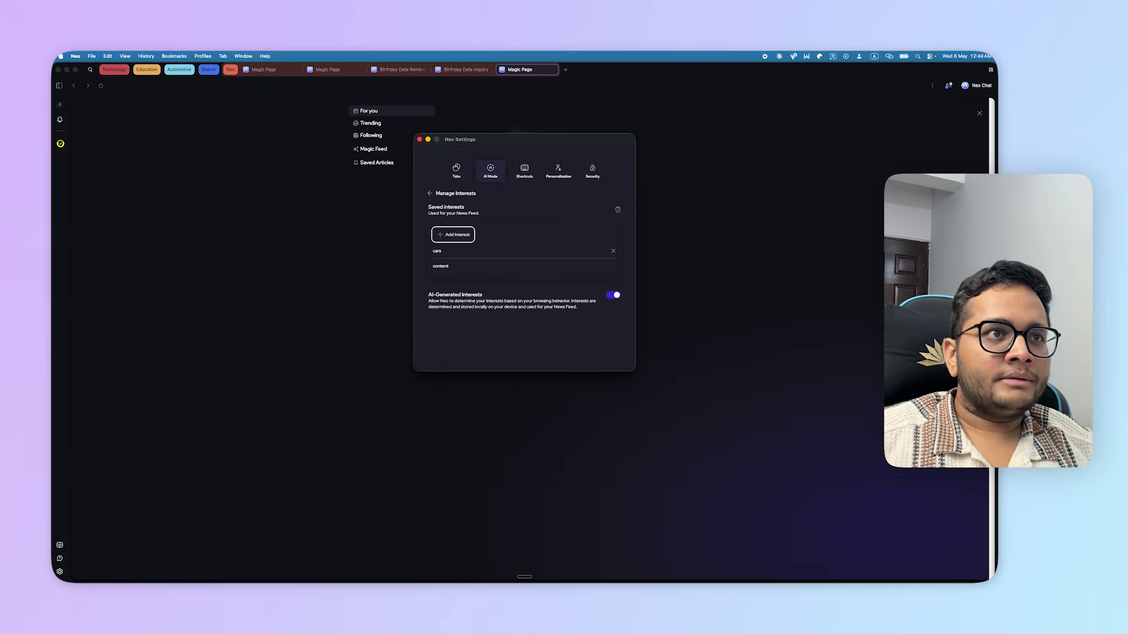
# Add "engineering" and "AI" to the saved interests and close the settings.
pyautogui.click(456, 234)
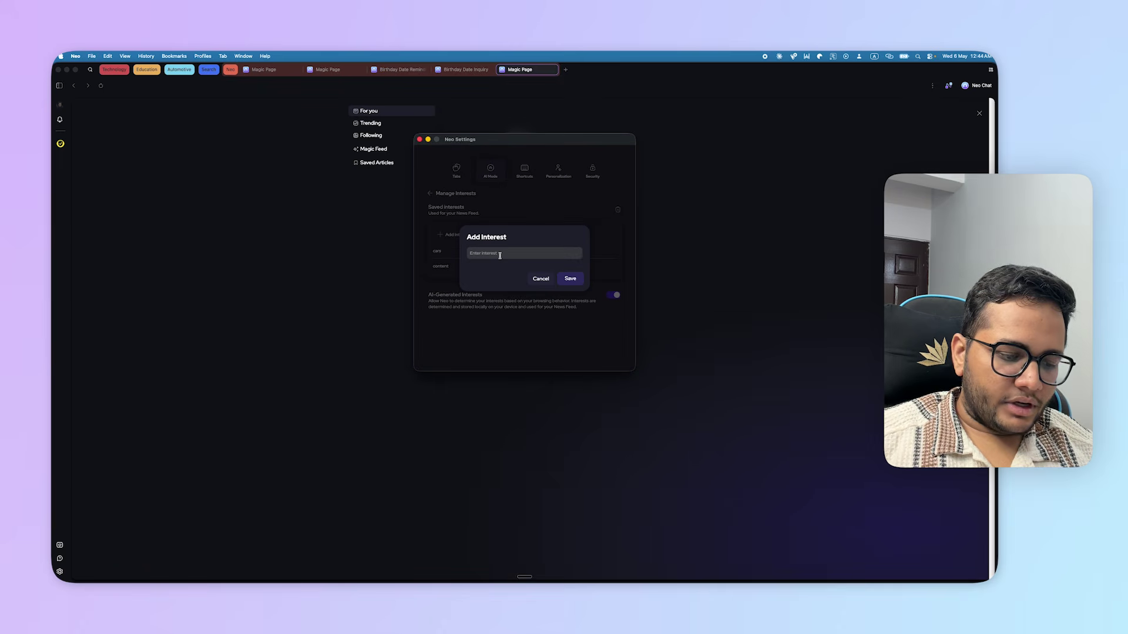
pyautogui.write('engineering')
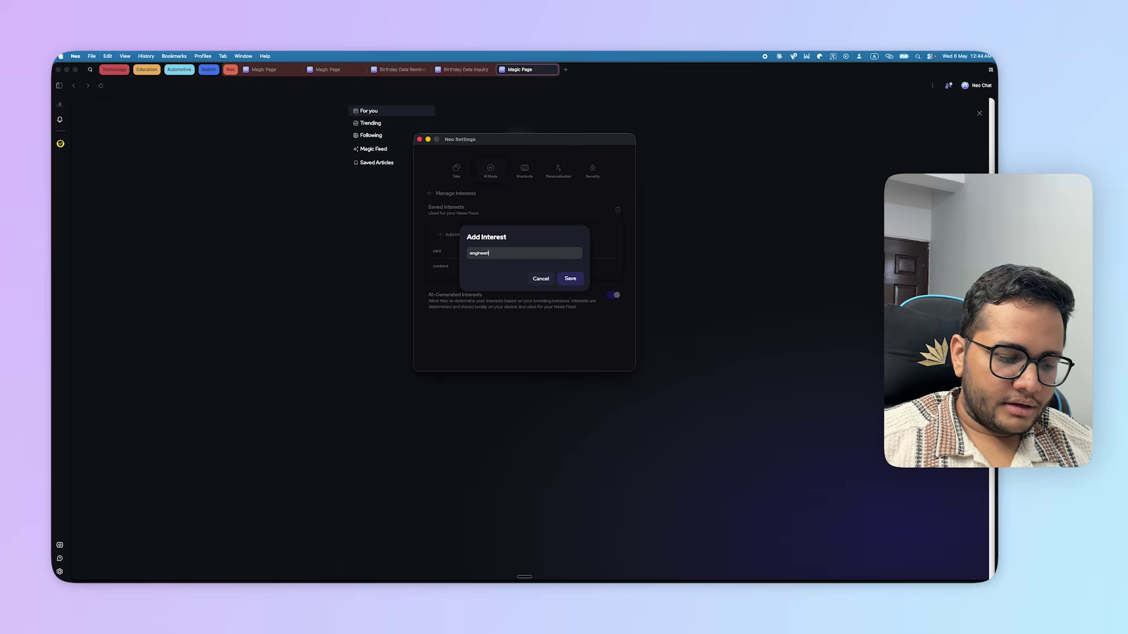
pyautogui.press('Return')
pyautogui.click(464, 234)
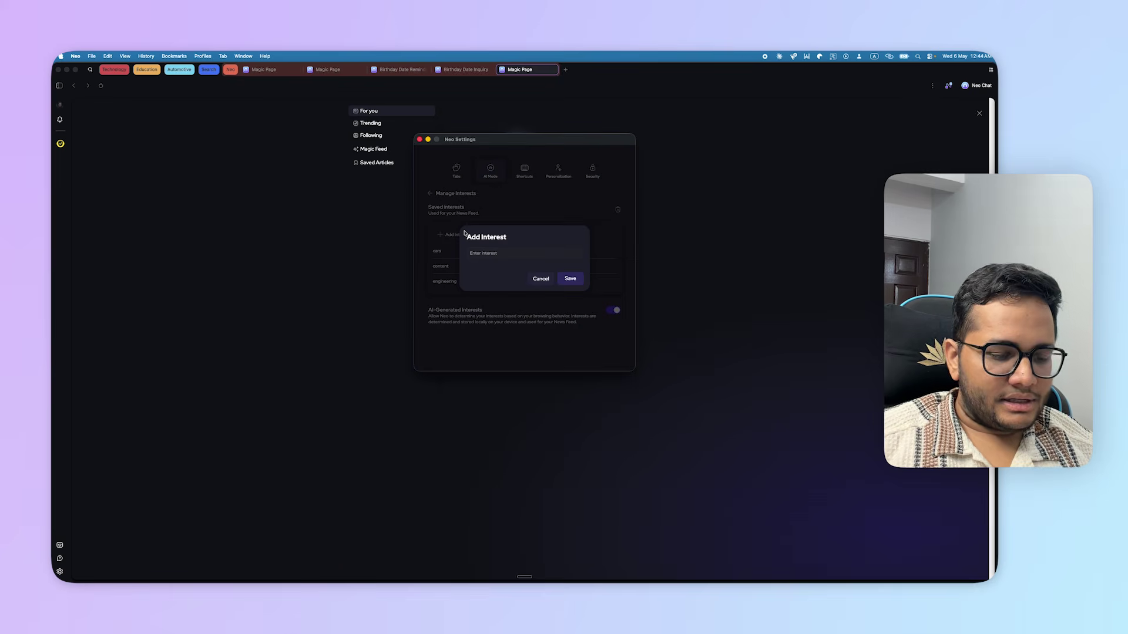
pyautogui.press('capslock')
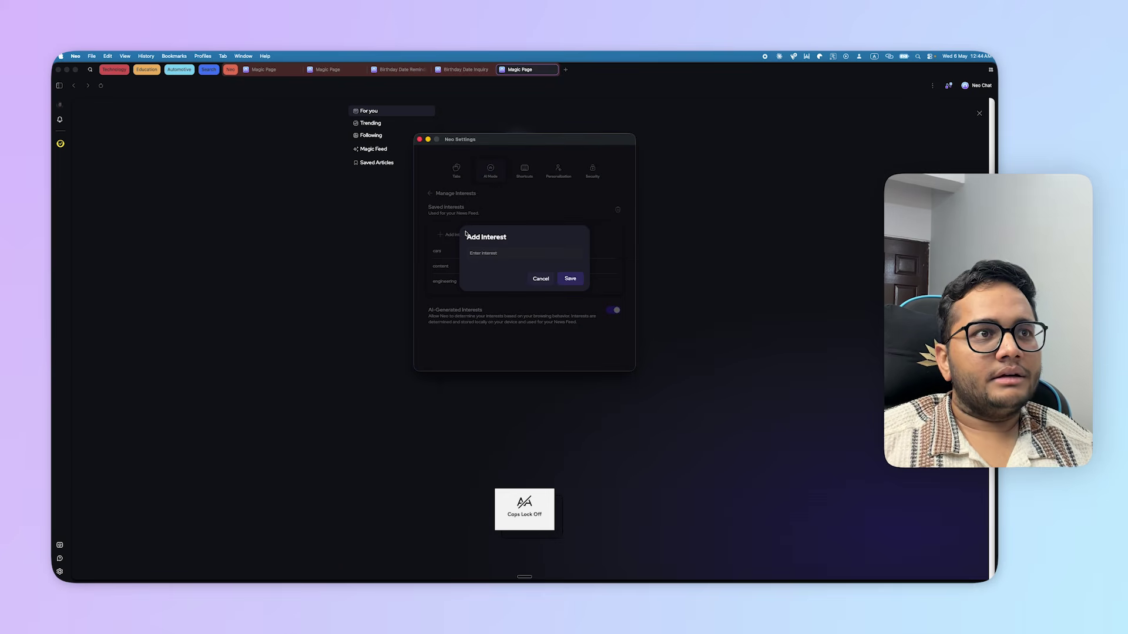
pyautogui.click(487, 254)
pyautogui.write('AI')
pyautogui.press('capslock')
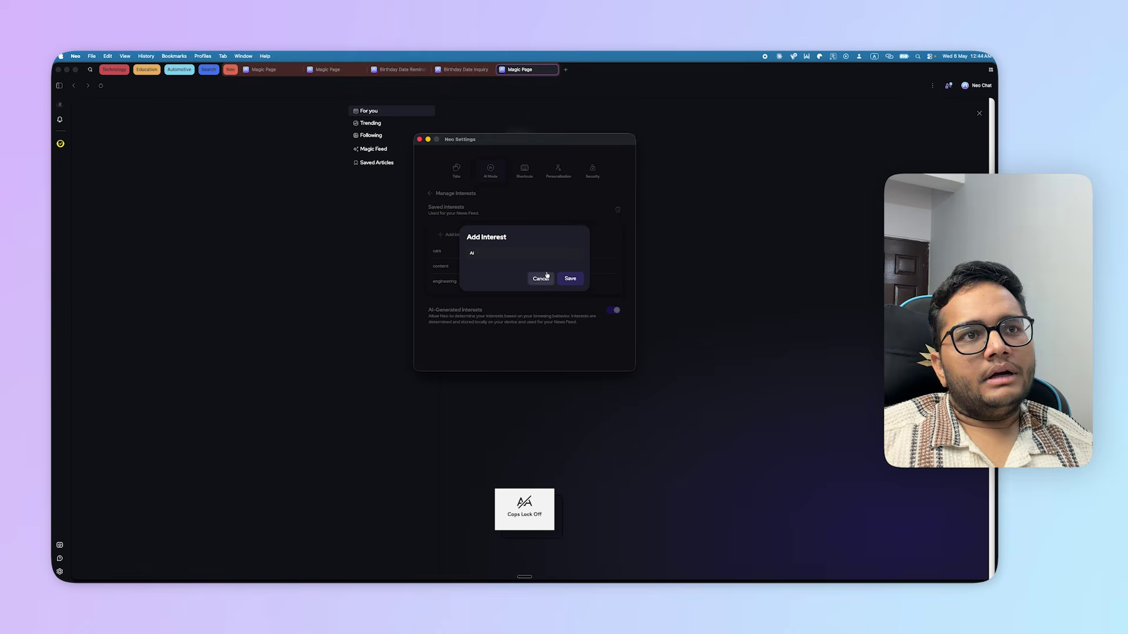
pyautogui.click(571, 280)
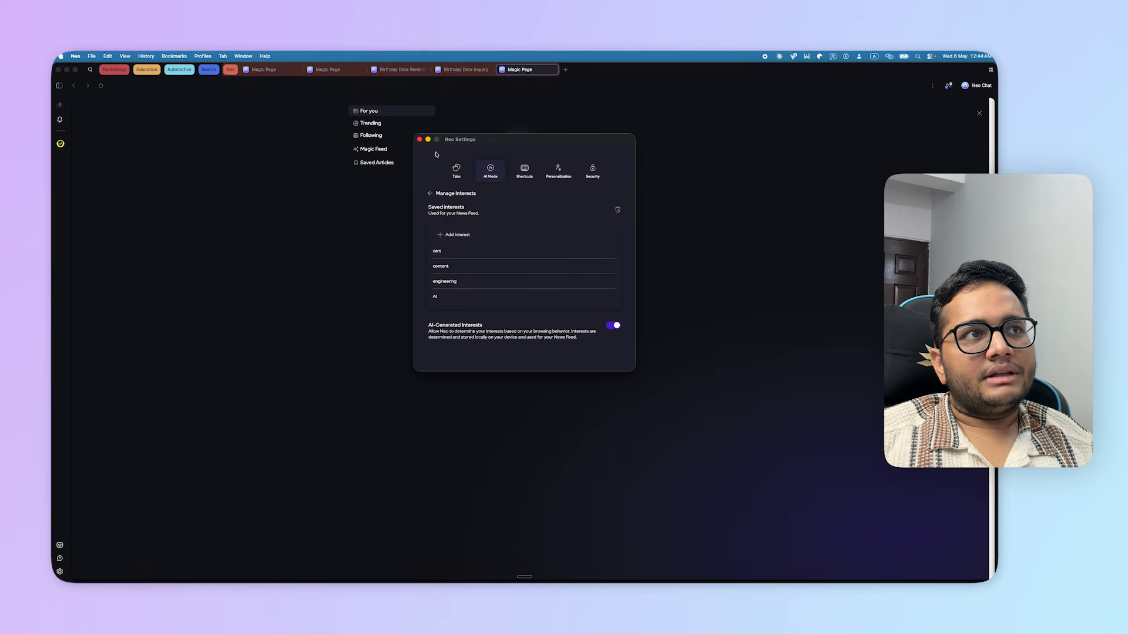
pyautogui.click(419, 139)
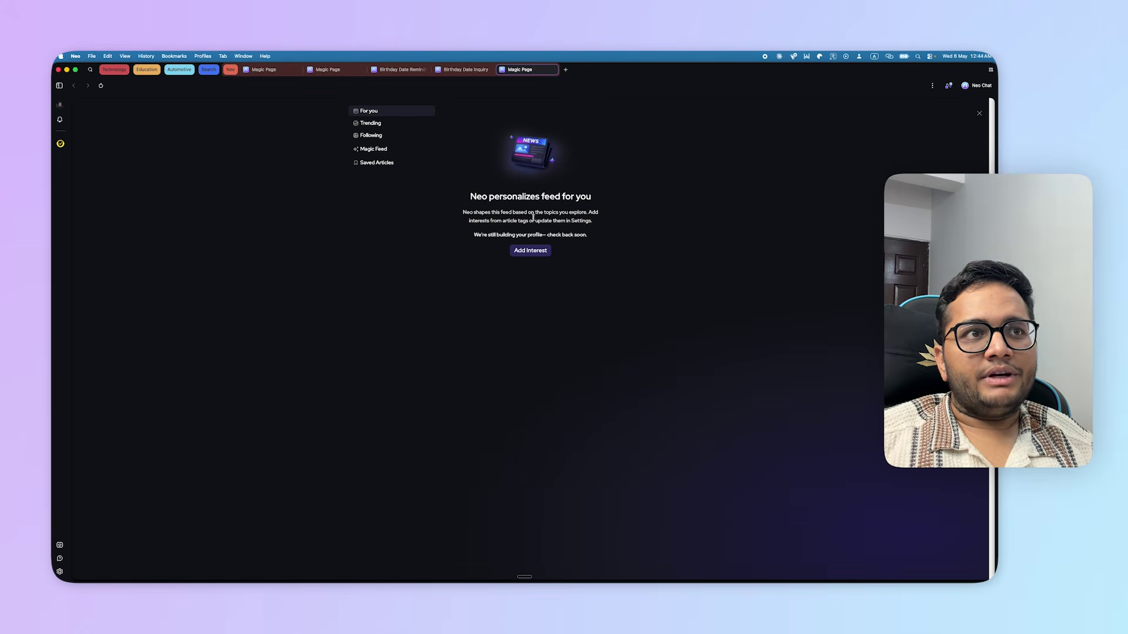
# Review the Following, For you and Magic Feed pages, including the Create Your Own Feed dialog, and close the dialog.
pyautogui.click(370, 135)
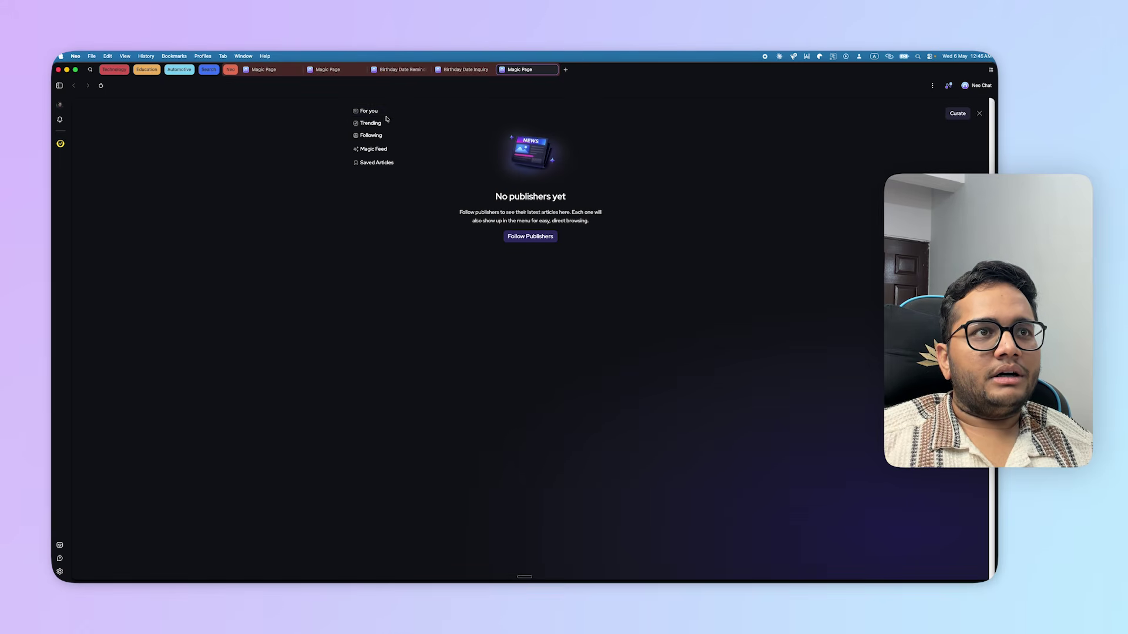
pyautogui.click(388, 113)
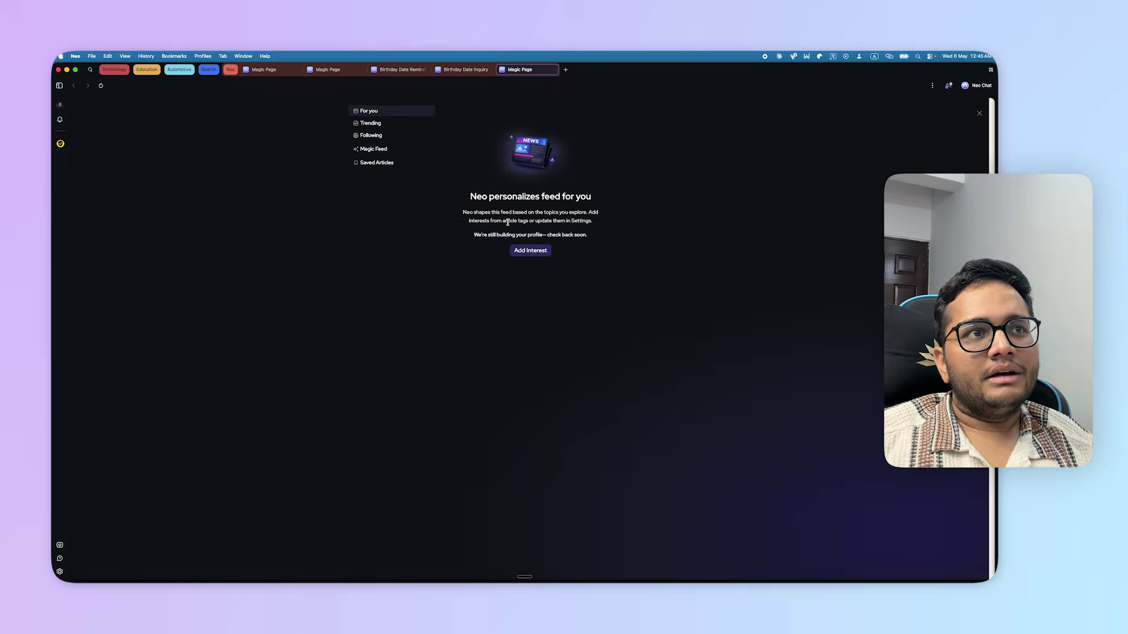
pyautogui.click(389, 151)
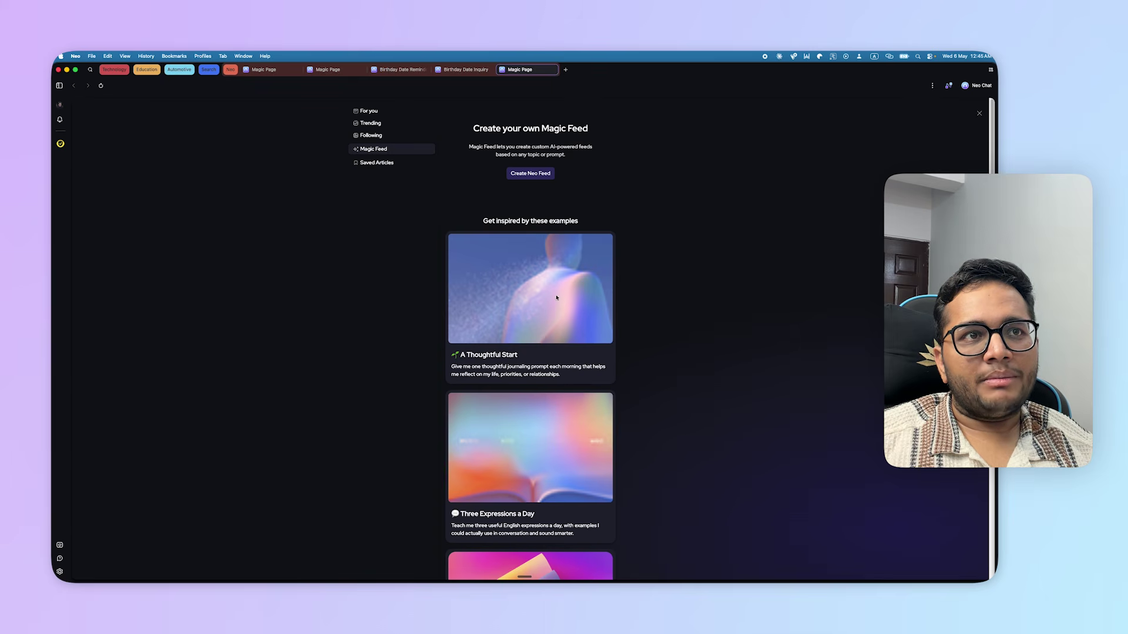
pyautogui.click(528, 175)
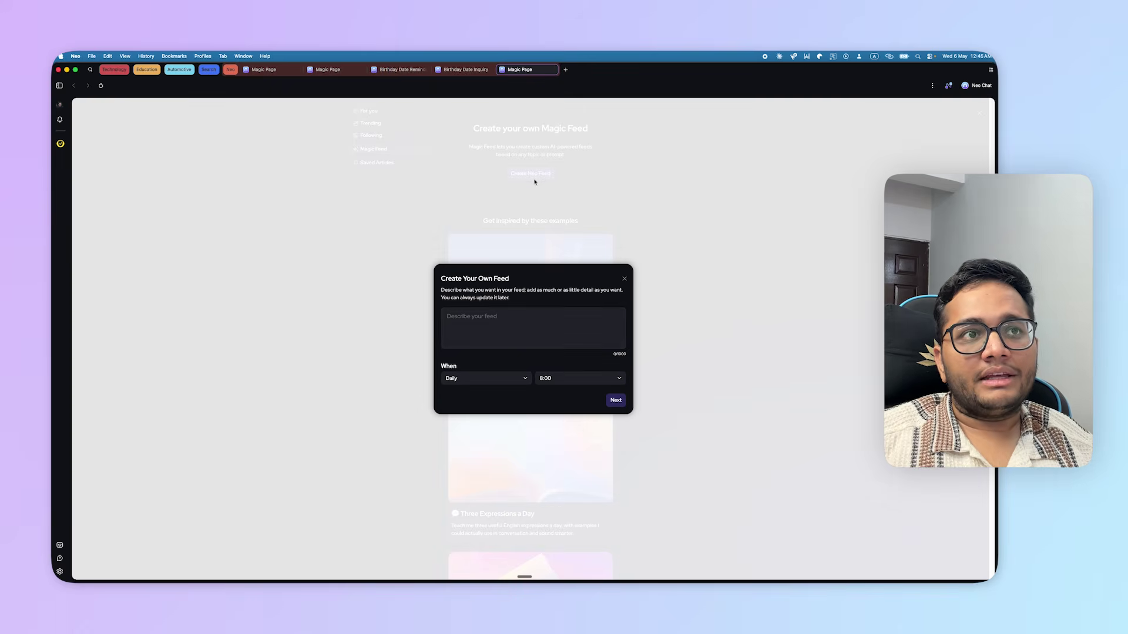
pyautogui.click(625, 277)
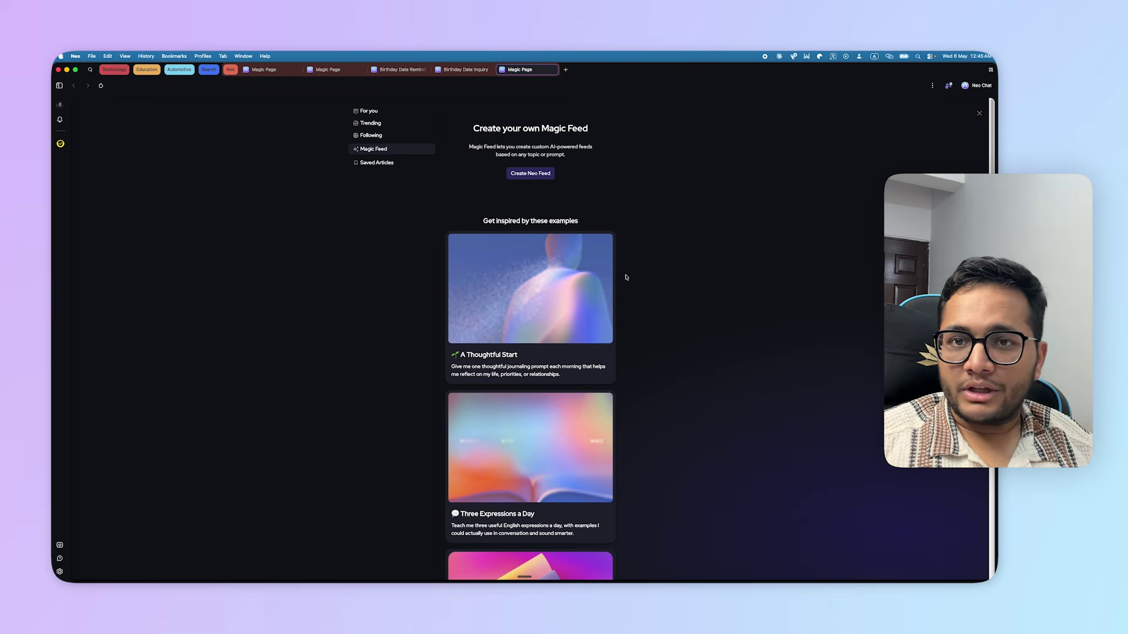